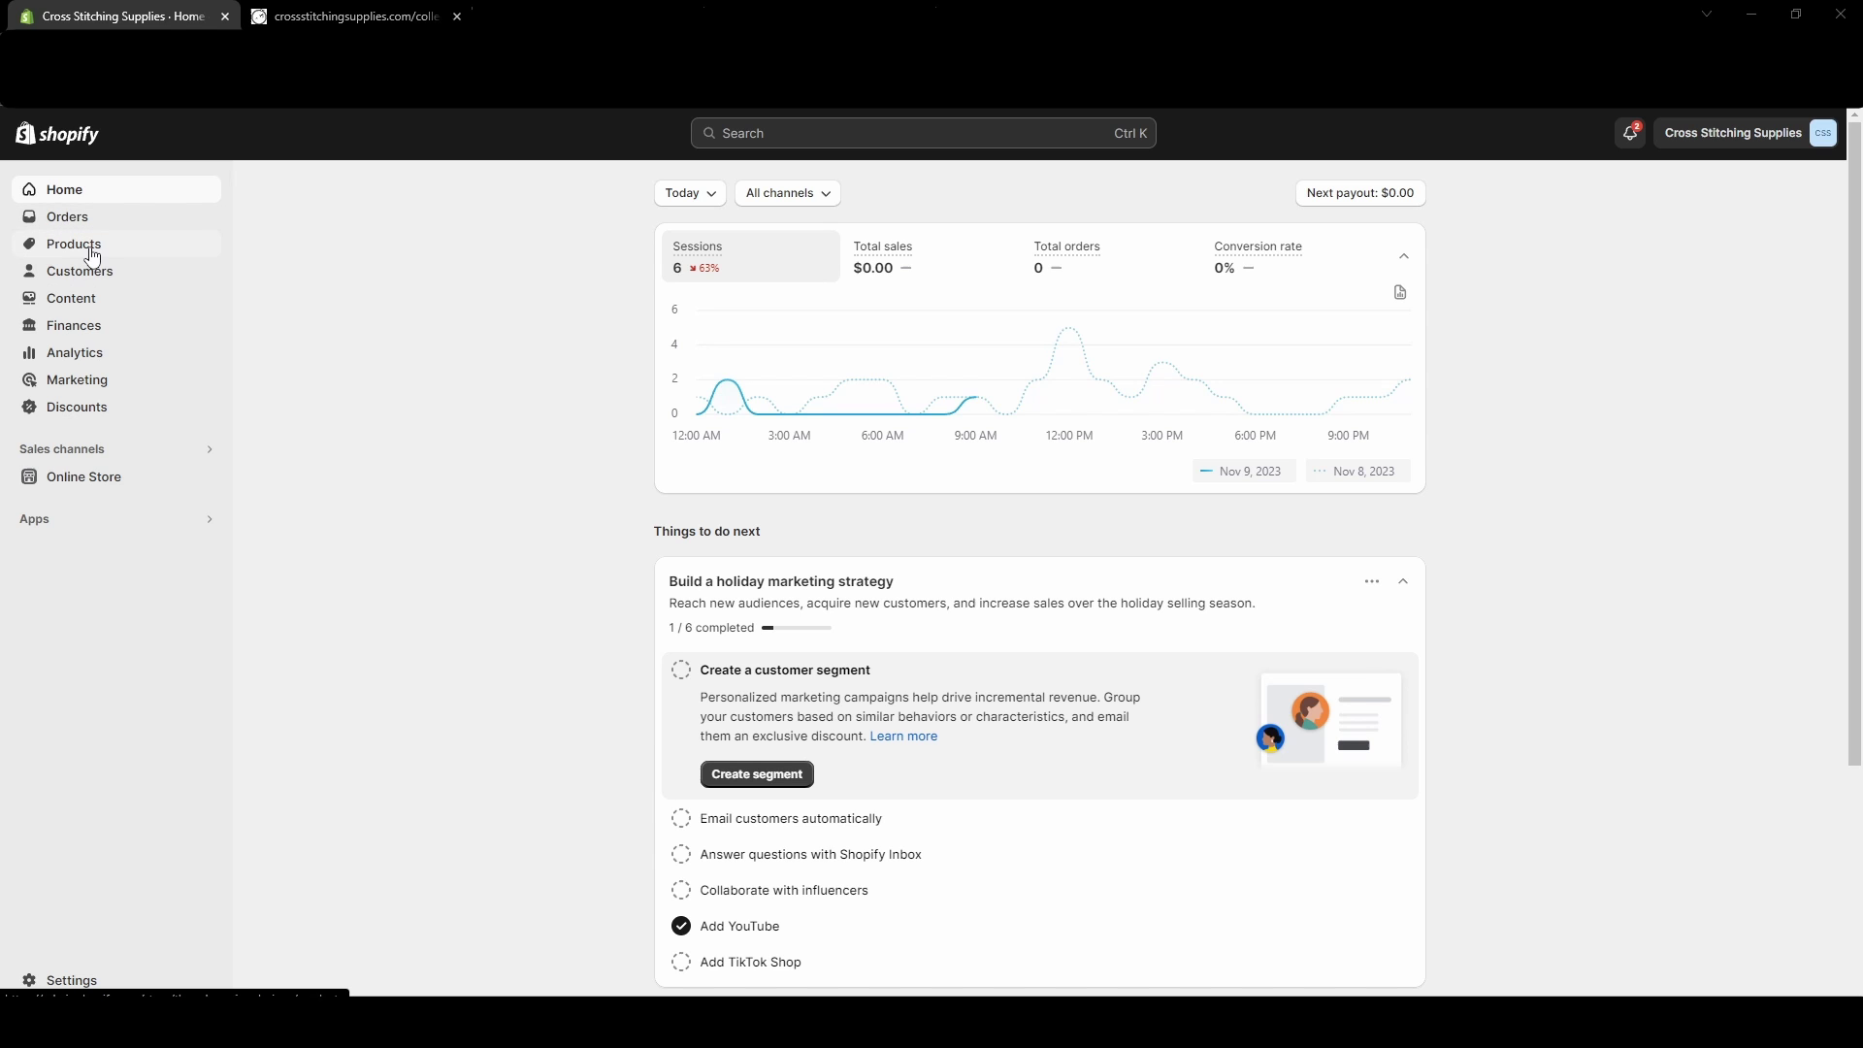
Step: Go from the Products list to a new, blank Add product form
{"action": "left_click", "coordinate": [66, 250]}
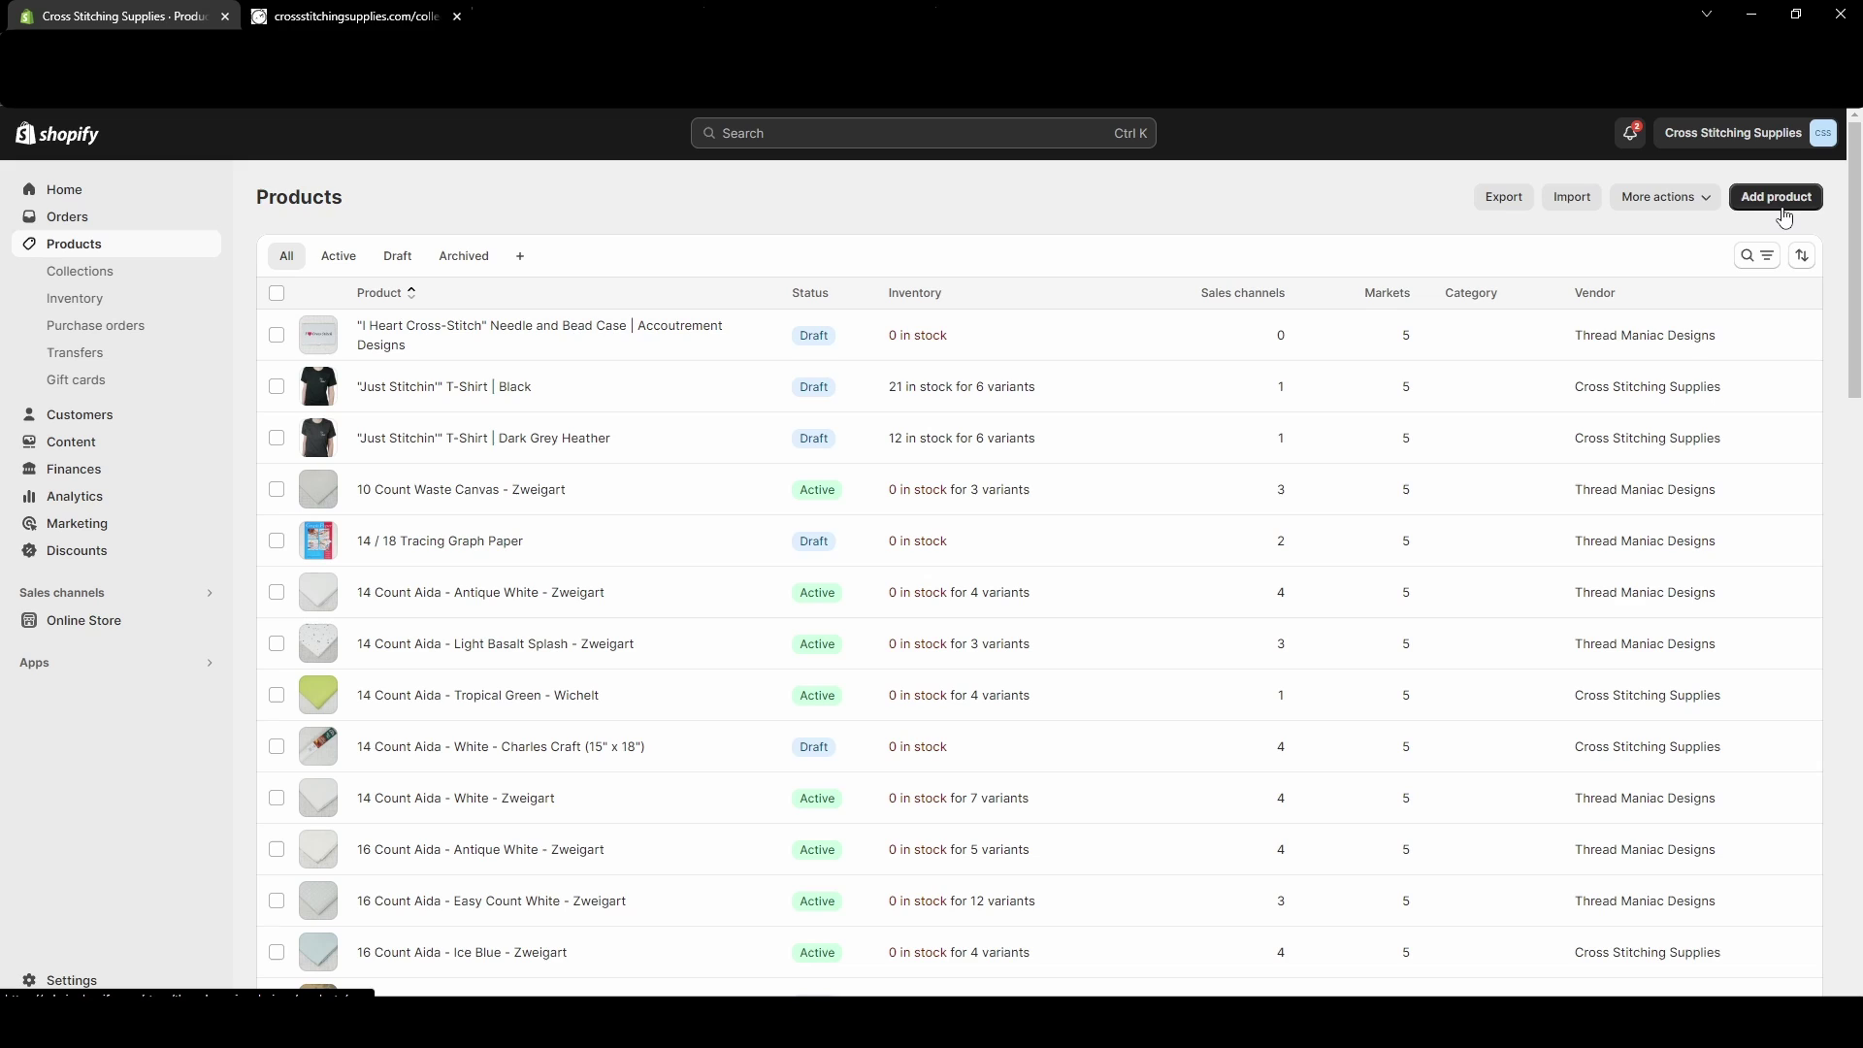
{"action": "left_click", "coordinate": [1780, 200]}
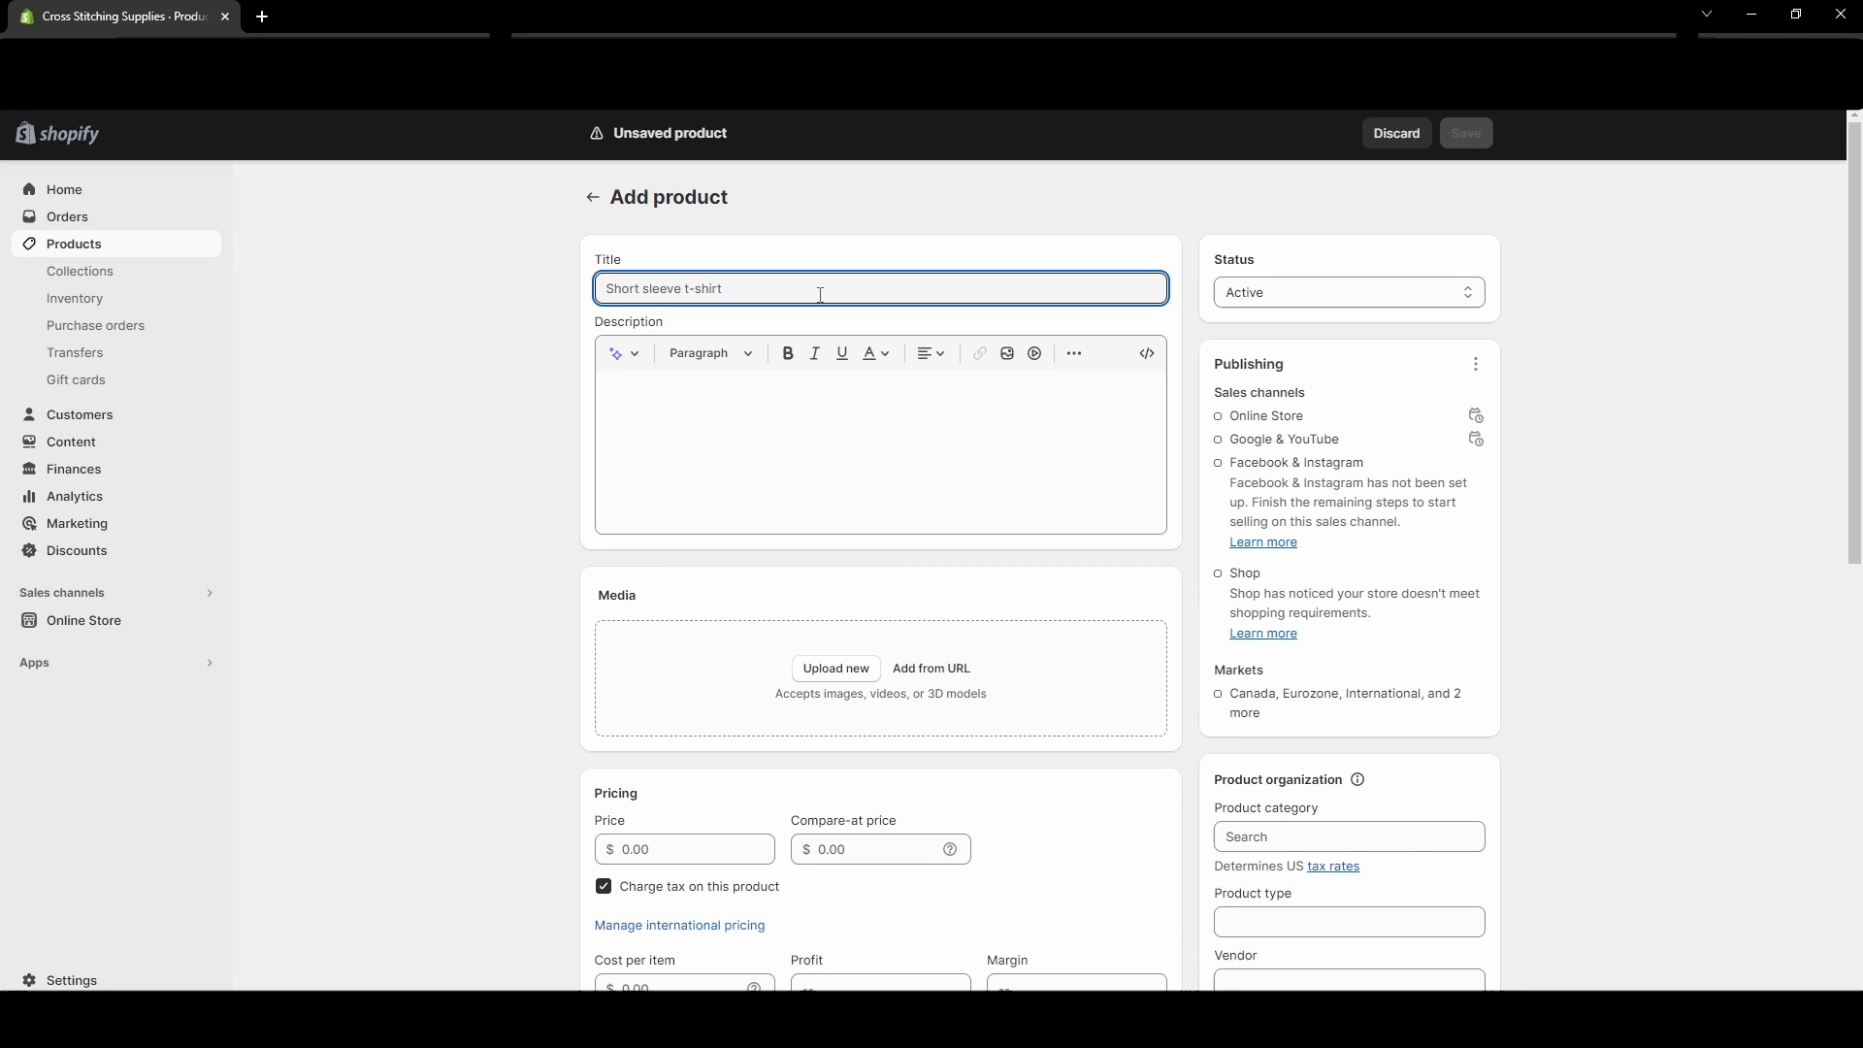
Step: Enter 'Red Anchor Thread' as the product title
{"action": "type", "text": "Red A"}
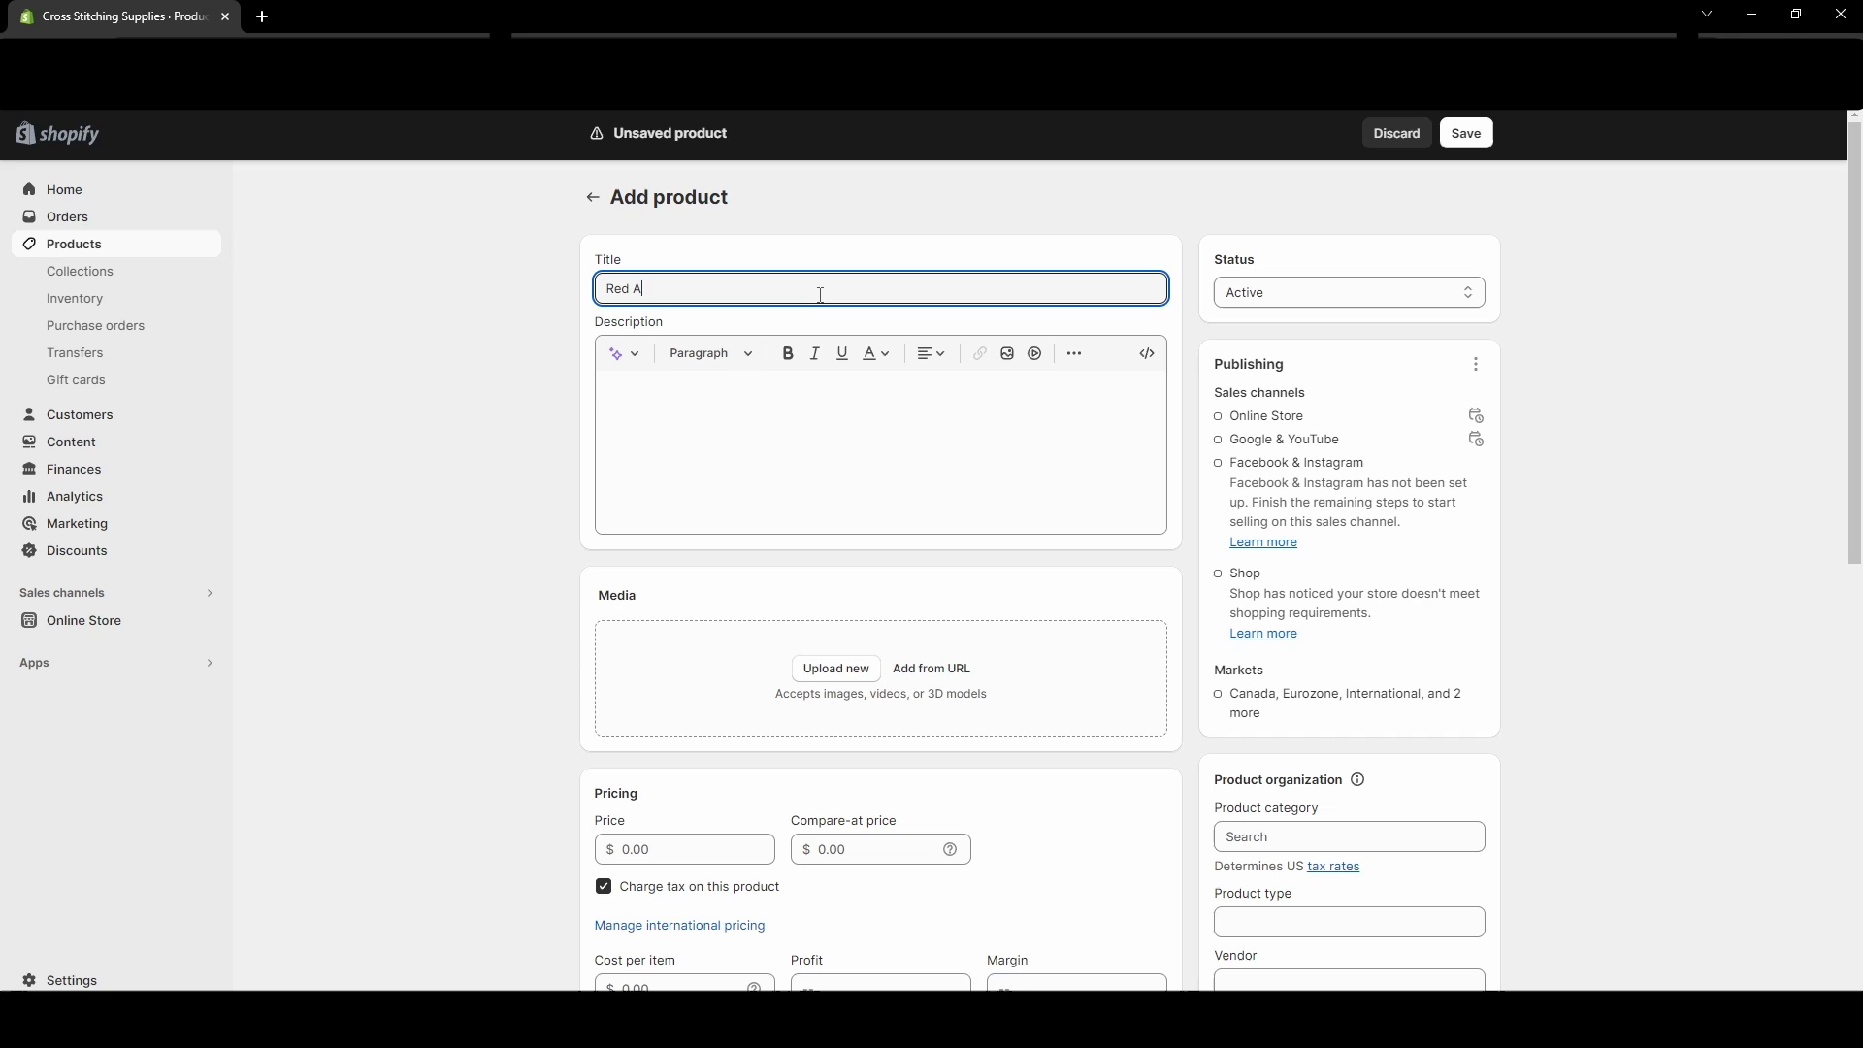
{"action": "type", "text": "nchor Thread"}
{"action": "double_click", "coordinate": [640, 292]}
{"action": "left_click", "coordinate": [757, 434]}
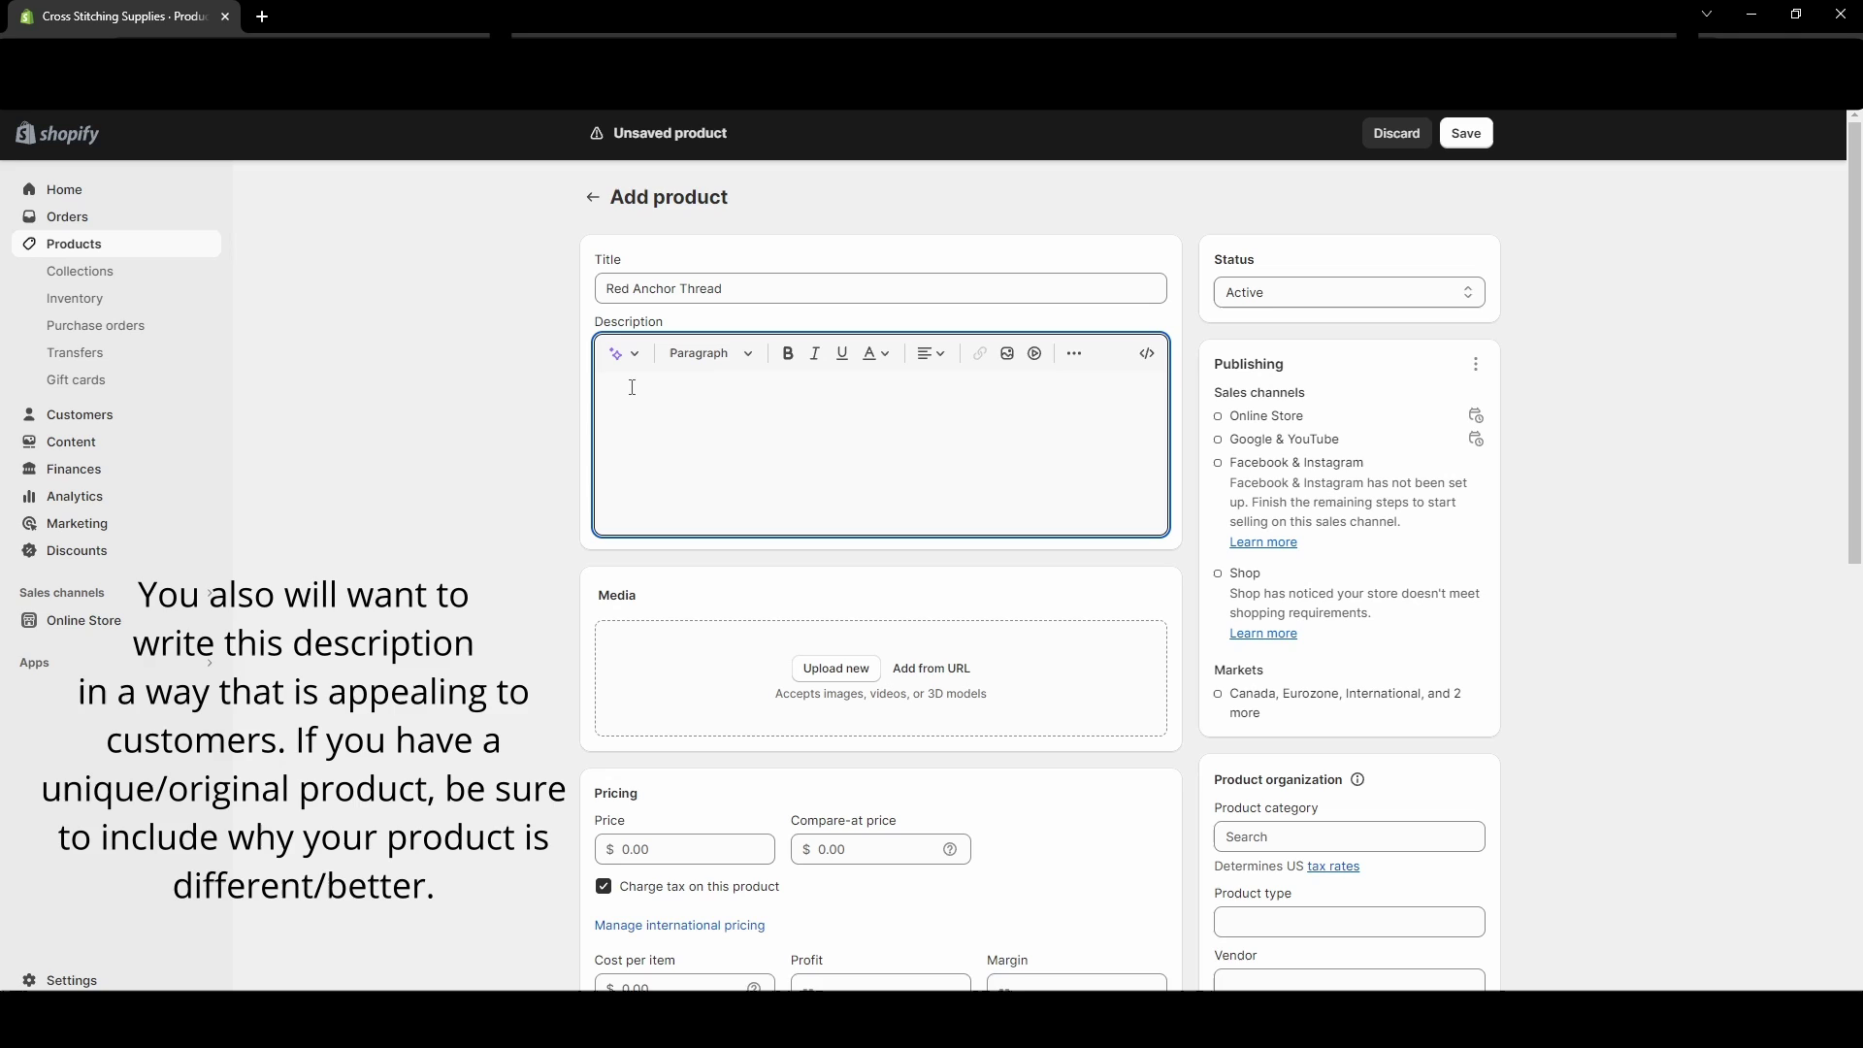
Step: Type the description: 'This 100% cotton thread is perfect for making your stitching pop…'
{"action": "type", "text": "THis"}
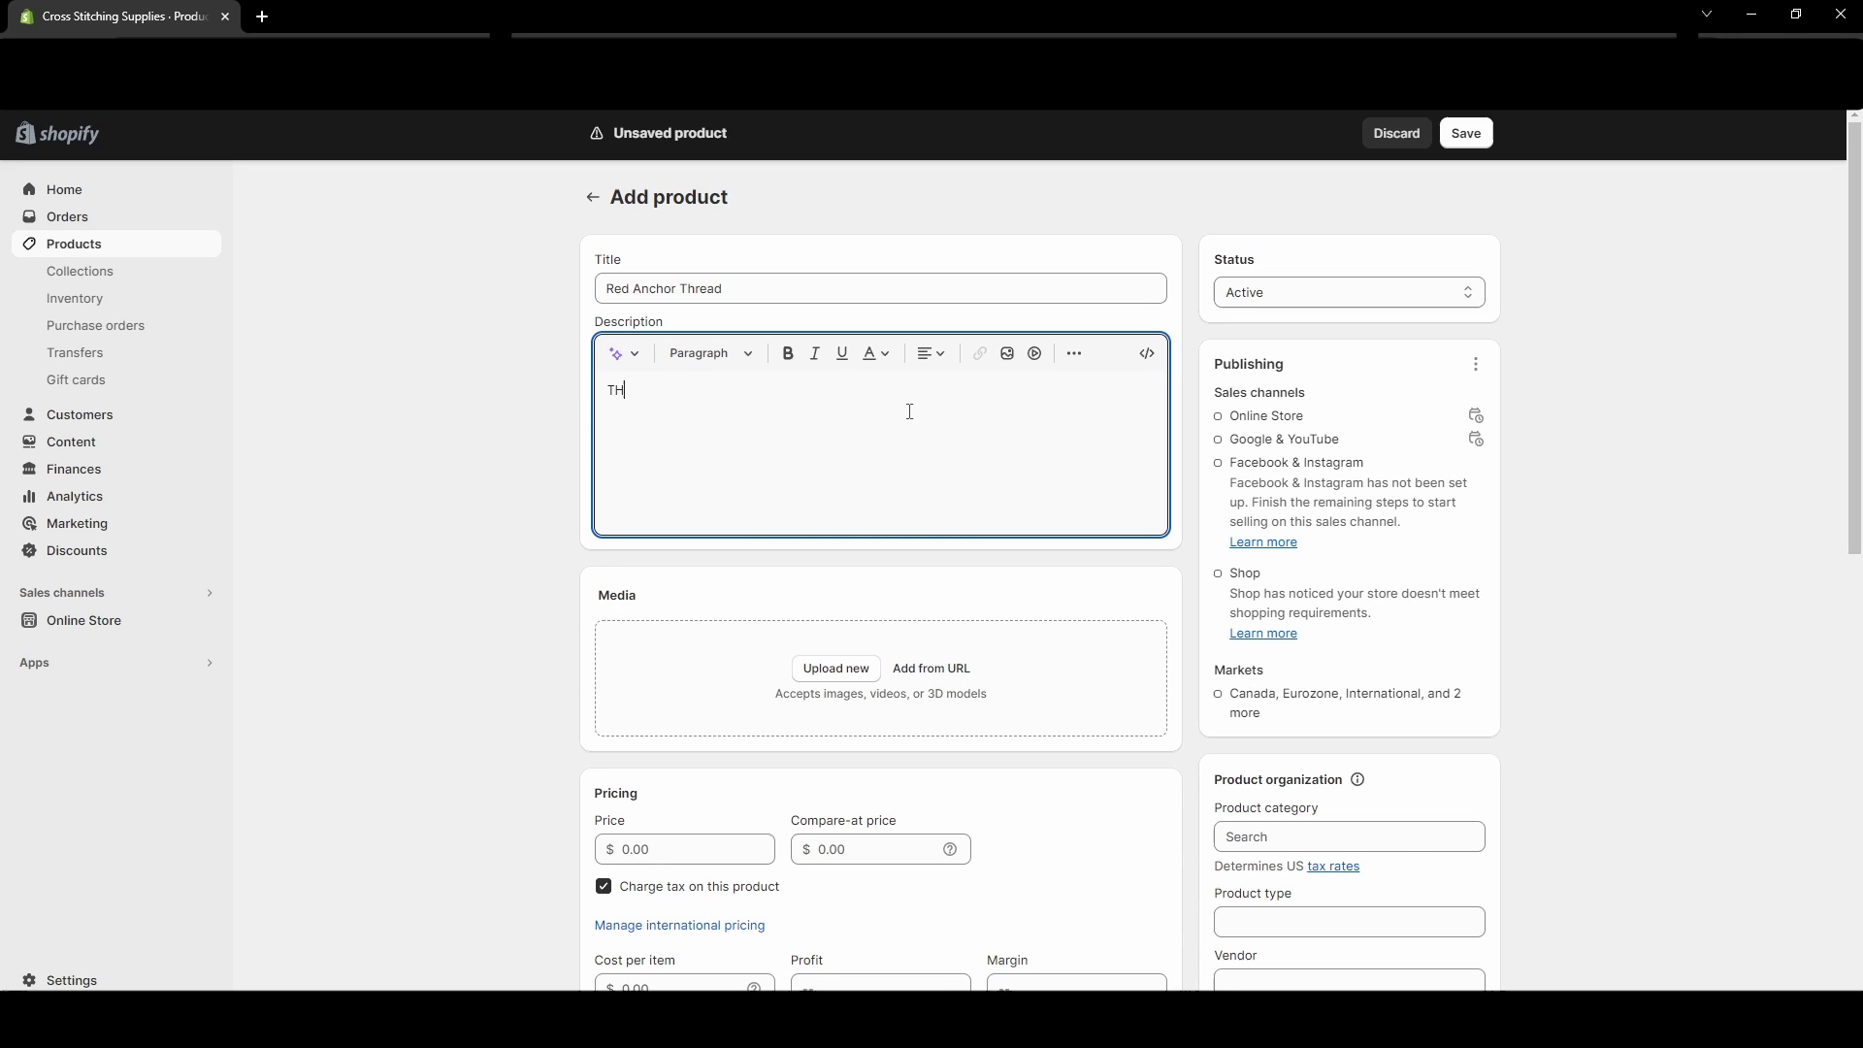
{"action": "key", "text": "BackSpace"}
{"action": "key", "text": "BackSpace"}
{"action": "key", "text": "BackSpace"}
{"action": "key", "text": "BackSpace"}
{"action": "type", "text": "This 100% cotton thread is perfect for making"}
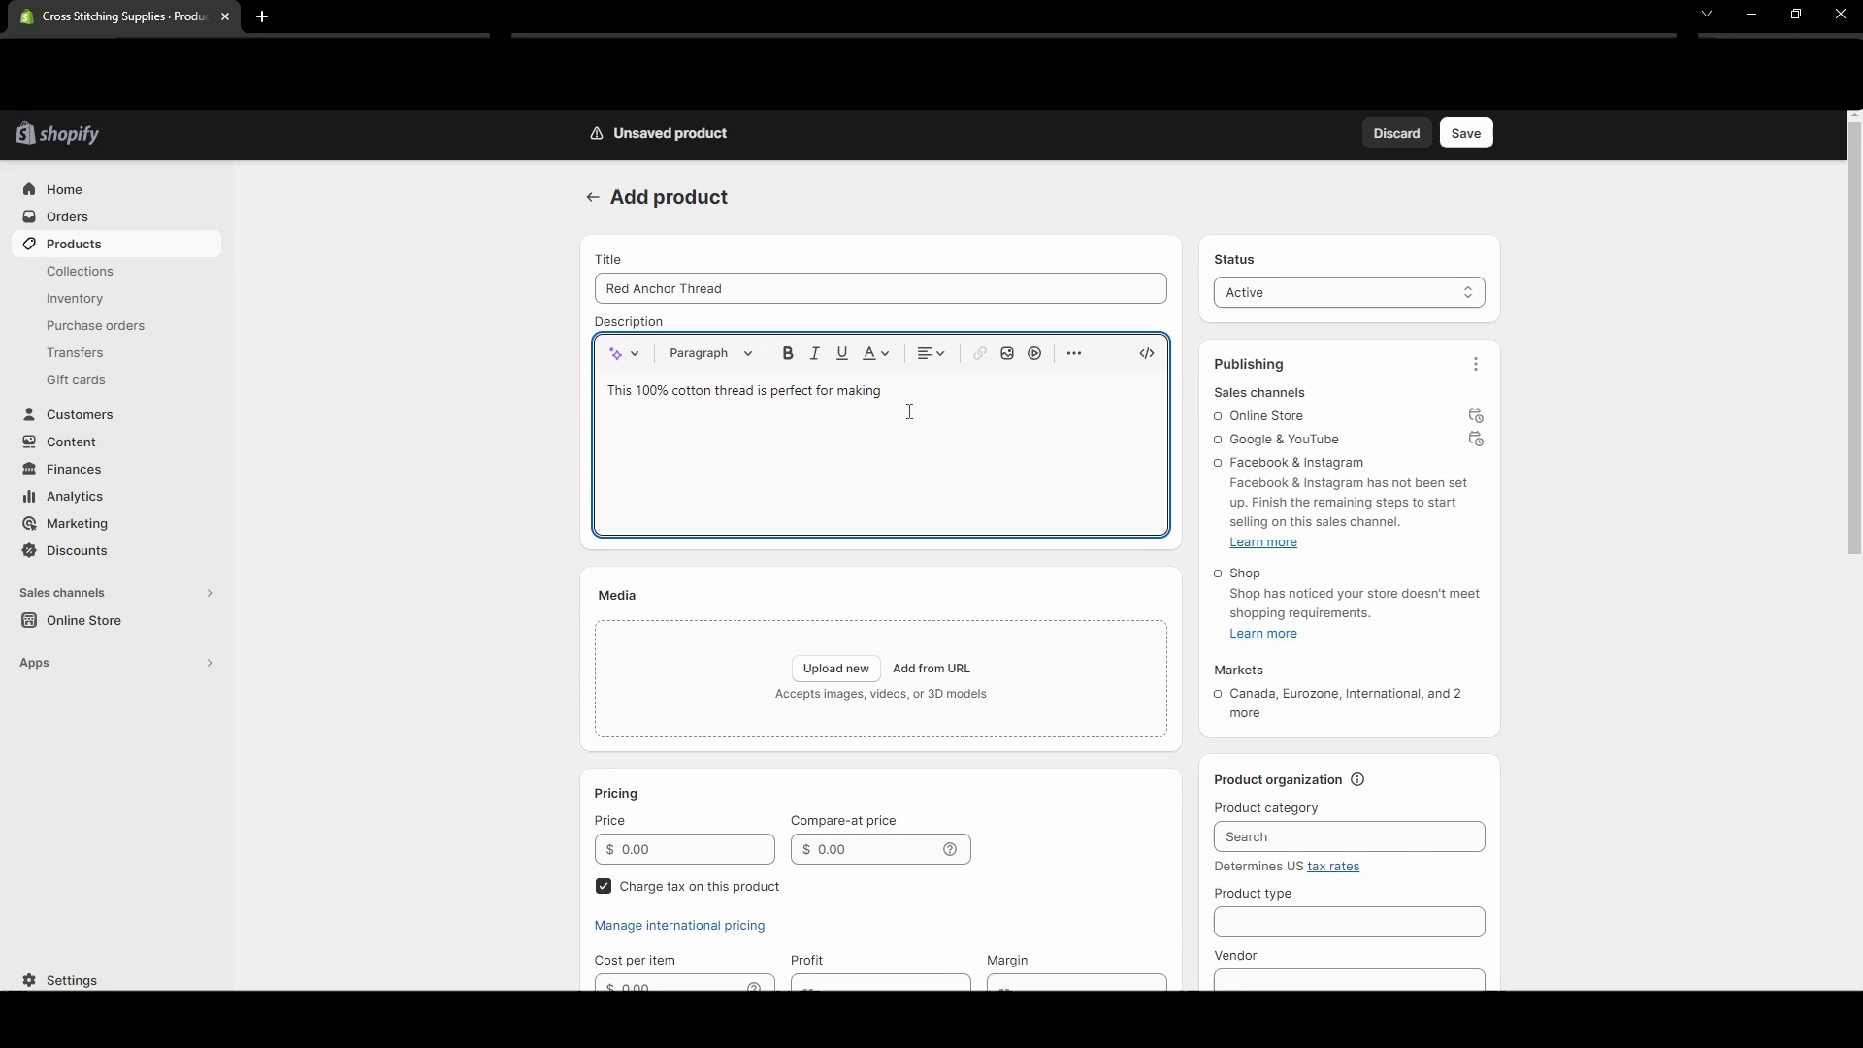
{"action": "type", "text": " your stitching pop. Anchor thread has been a favorite amo"}
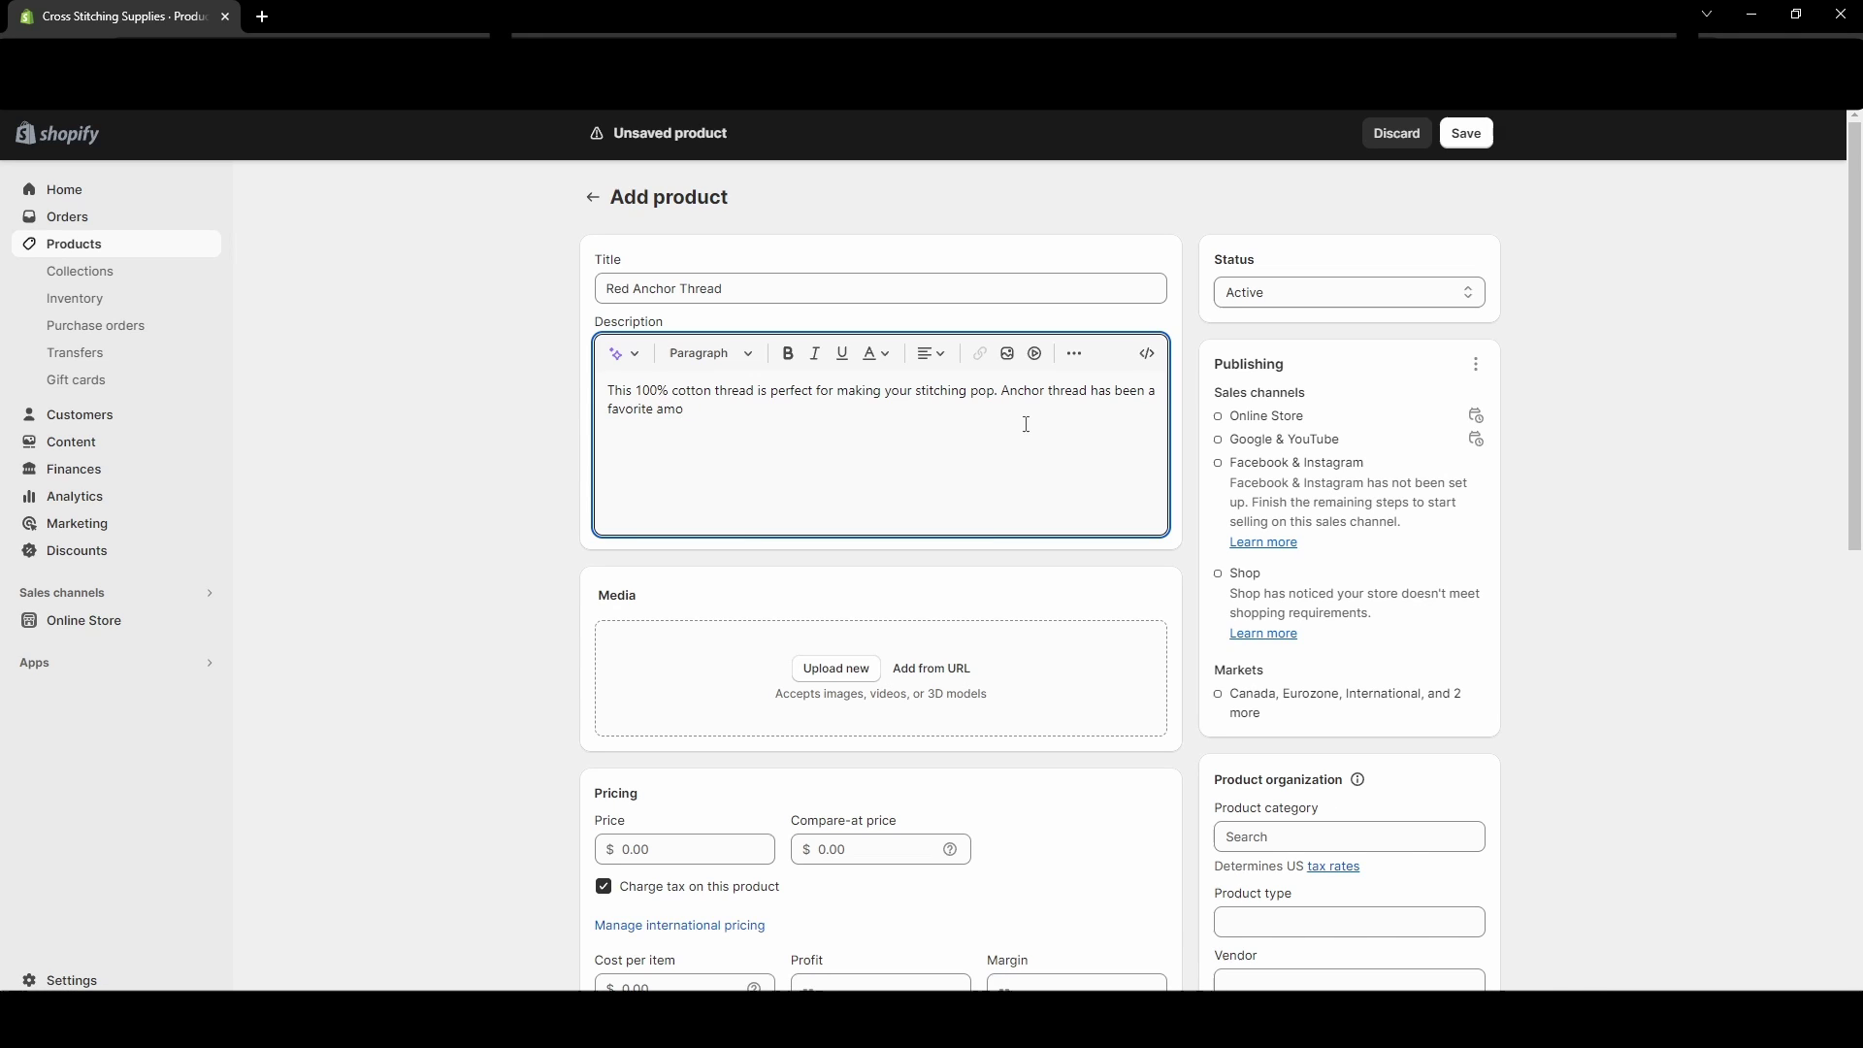
{"action": "type", "text": "ngst stitchers for many k"}
Step: Highlight '100% cotton', 'thread', 'Anchor' and 'stitchers' in the description, then deselect
{"action": "double_click", "coordinate": [646, 390]}
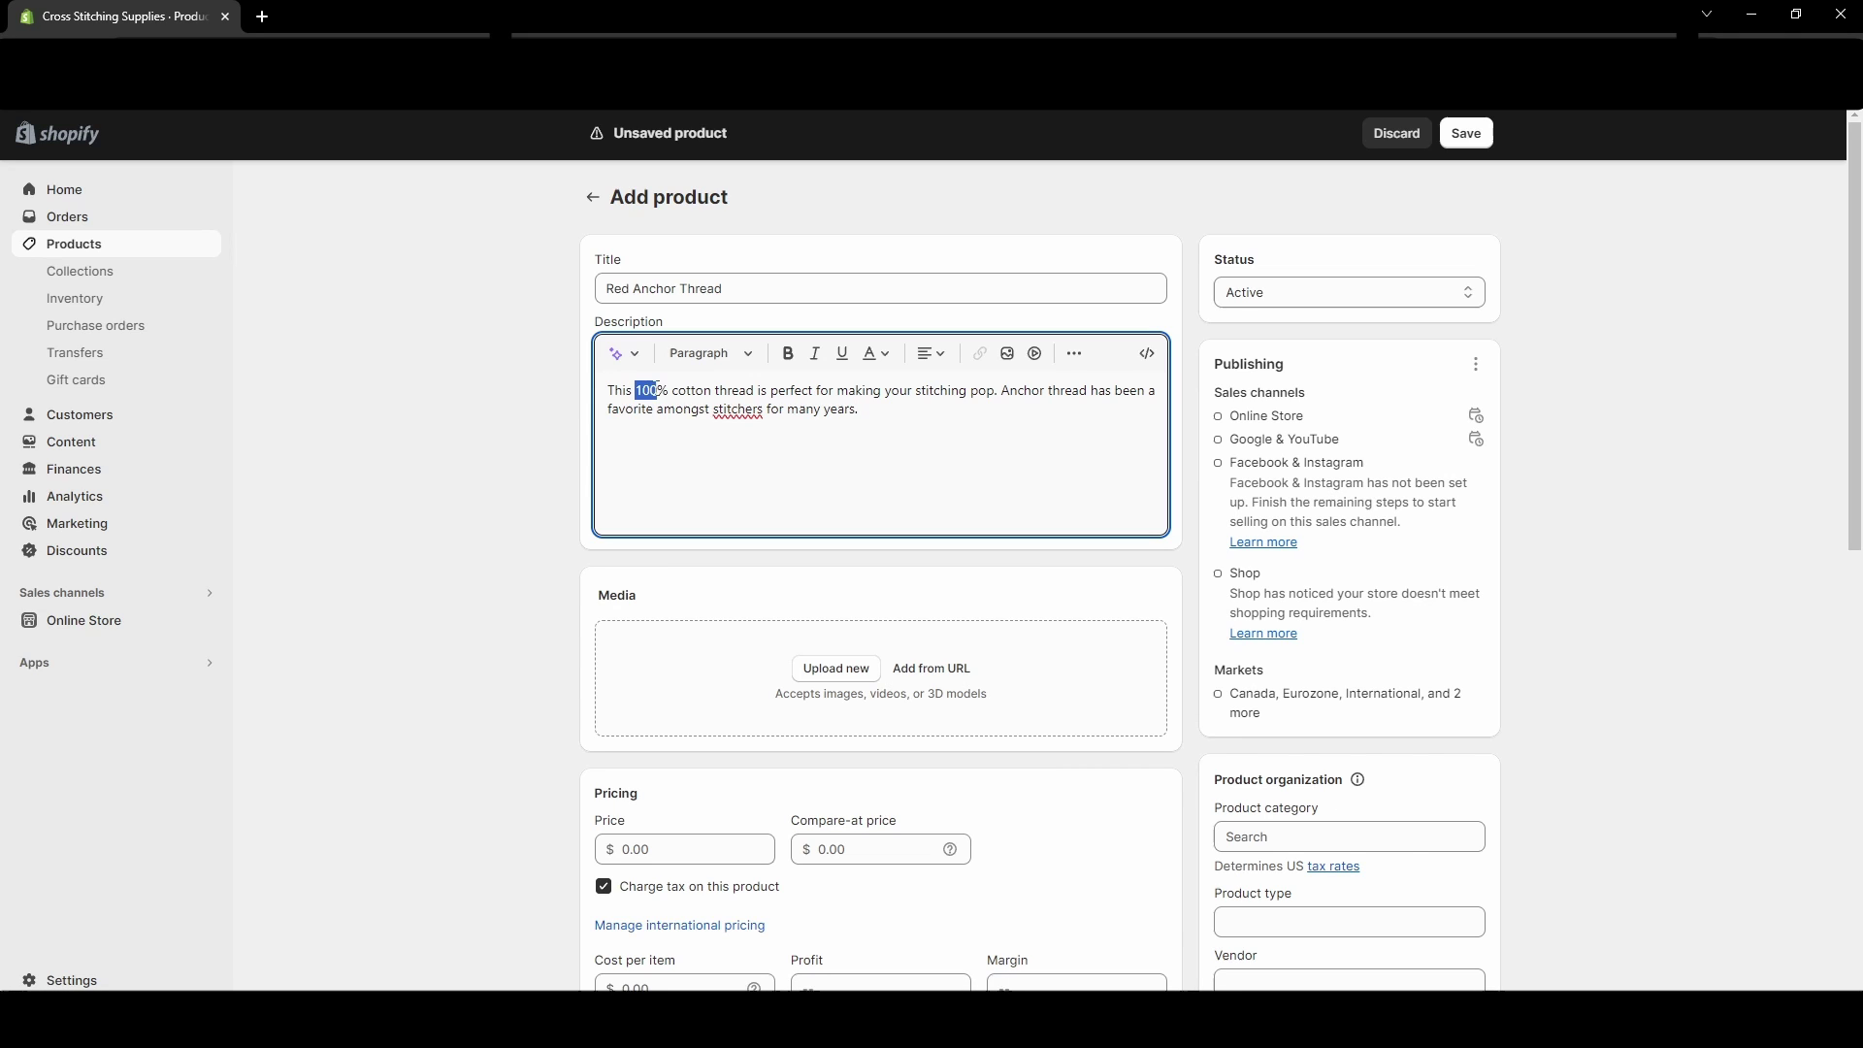
{"action": "left_click_drag", "start_coordinate": [650, 391], "coordinate": [712, 390]}
{"action": "double_click", "coordinate": [734, 390]}
{"action": "double_click", "coordinate": [1024, 392]}
{"action": "double_click", "coordinate": [1067, 390]}
{"action": "left_click_drag", "start_coordinate": [739, 412], "coordinate": [781, 411]}
{"action": "left_click", "coordinate": [854, 434]}
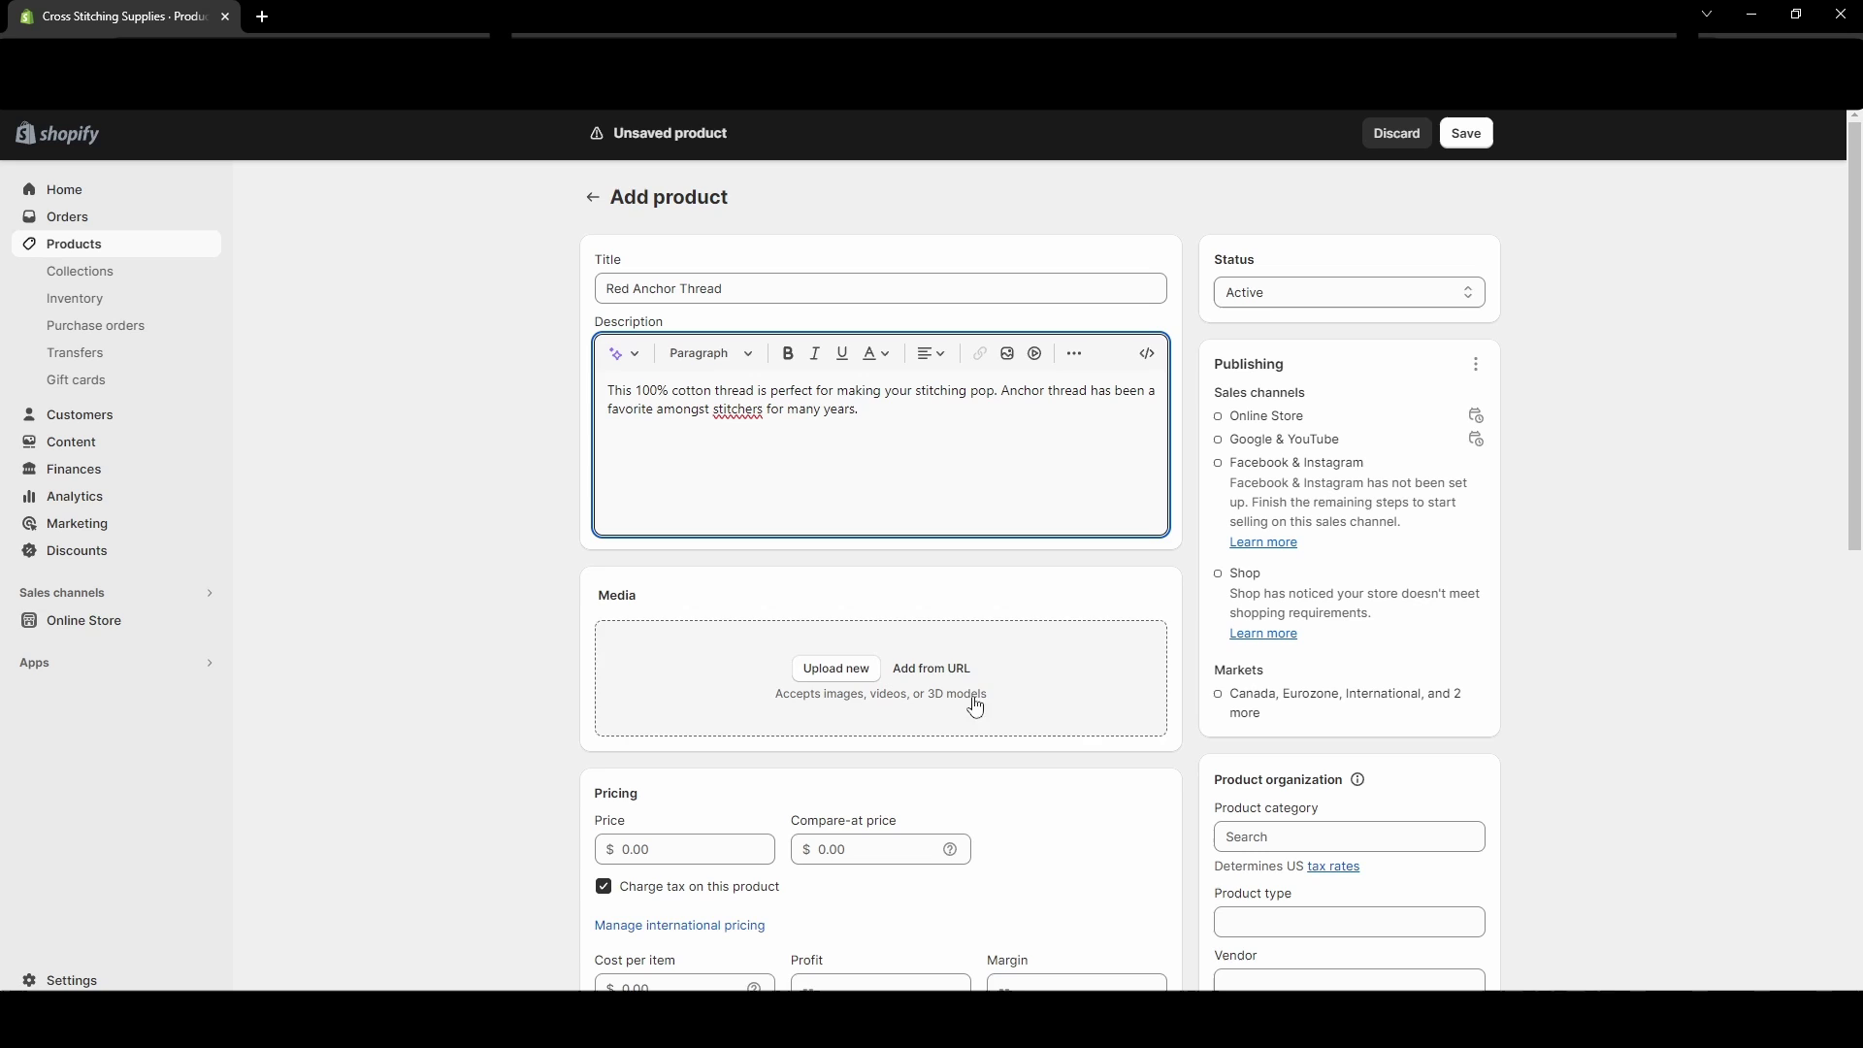
Step: Upload the red thread photo and a grey image, keeping the red photo first
{"action": "left_click", "coordinate": [850, 680]}
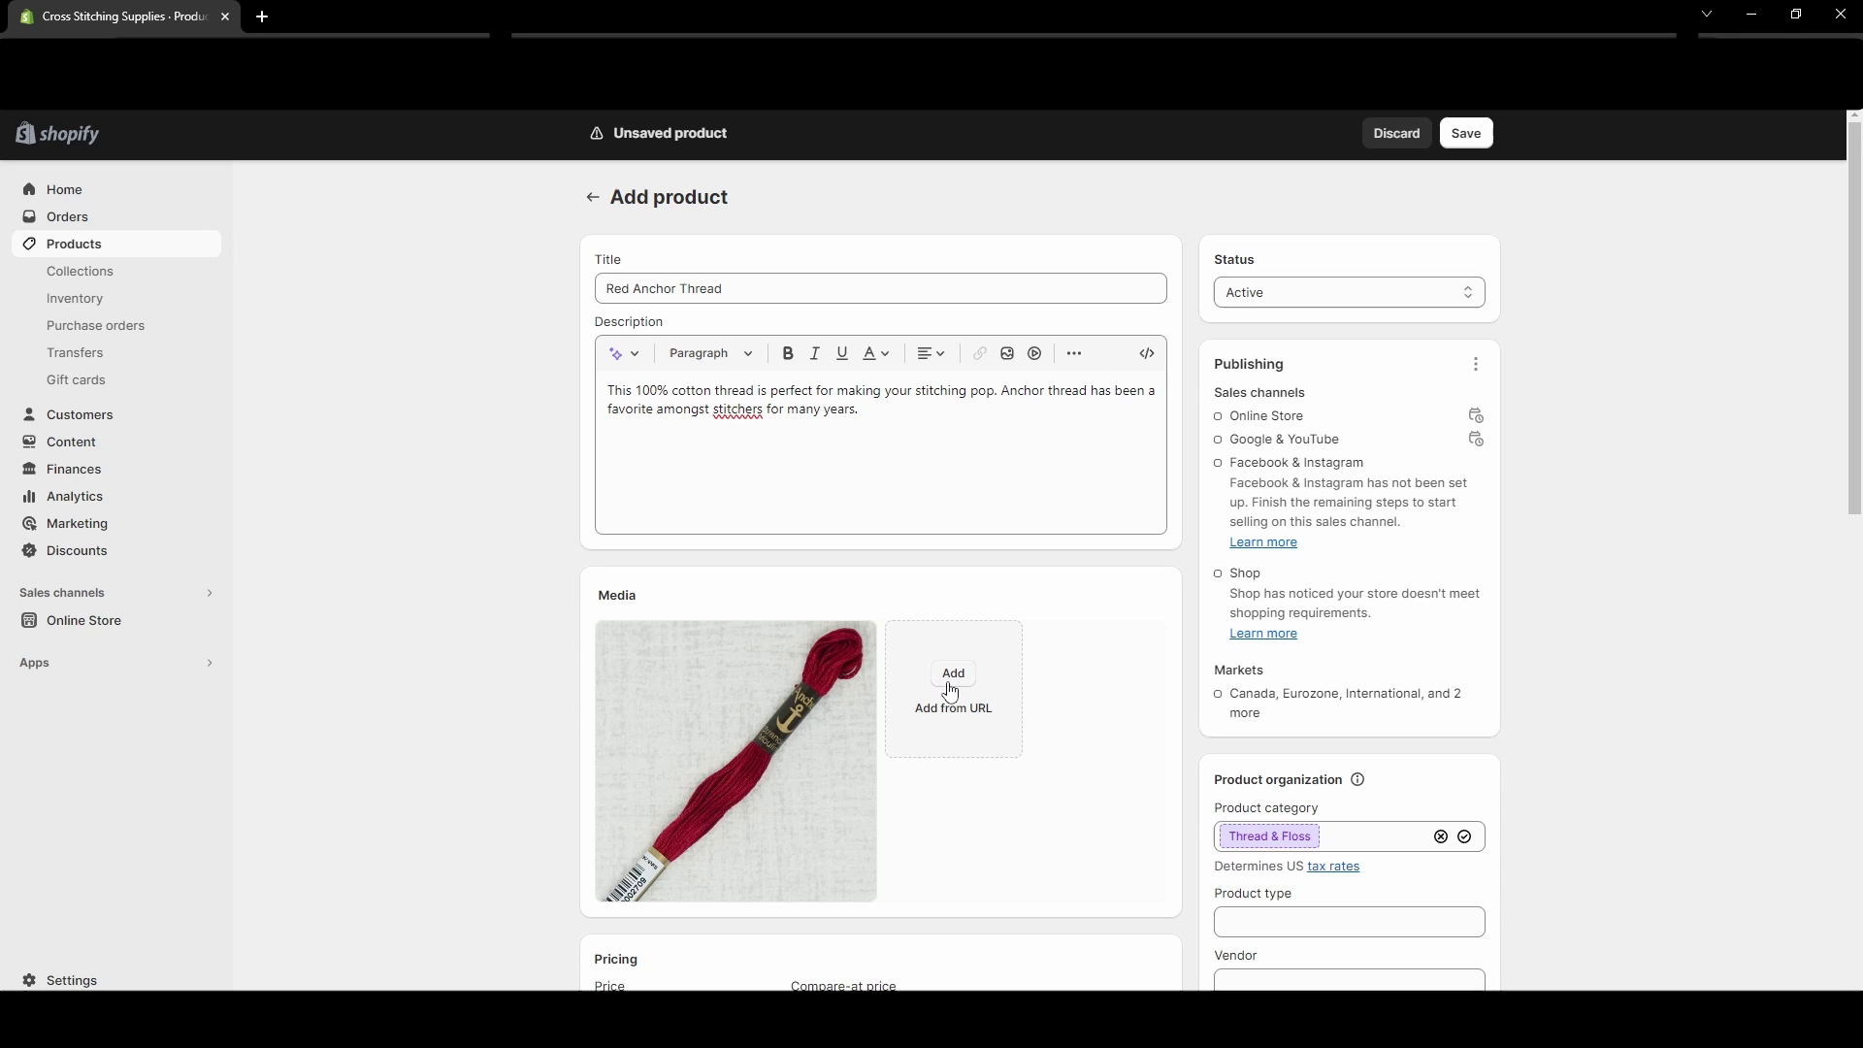
{"action": "left_click_drag", "start_coordinate": [0, 766], "coordinate": [737, 767]}
{"action": "left_click_drag", "start_coordinate": [968, 761], "coordinate": [840, 760]}
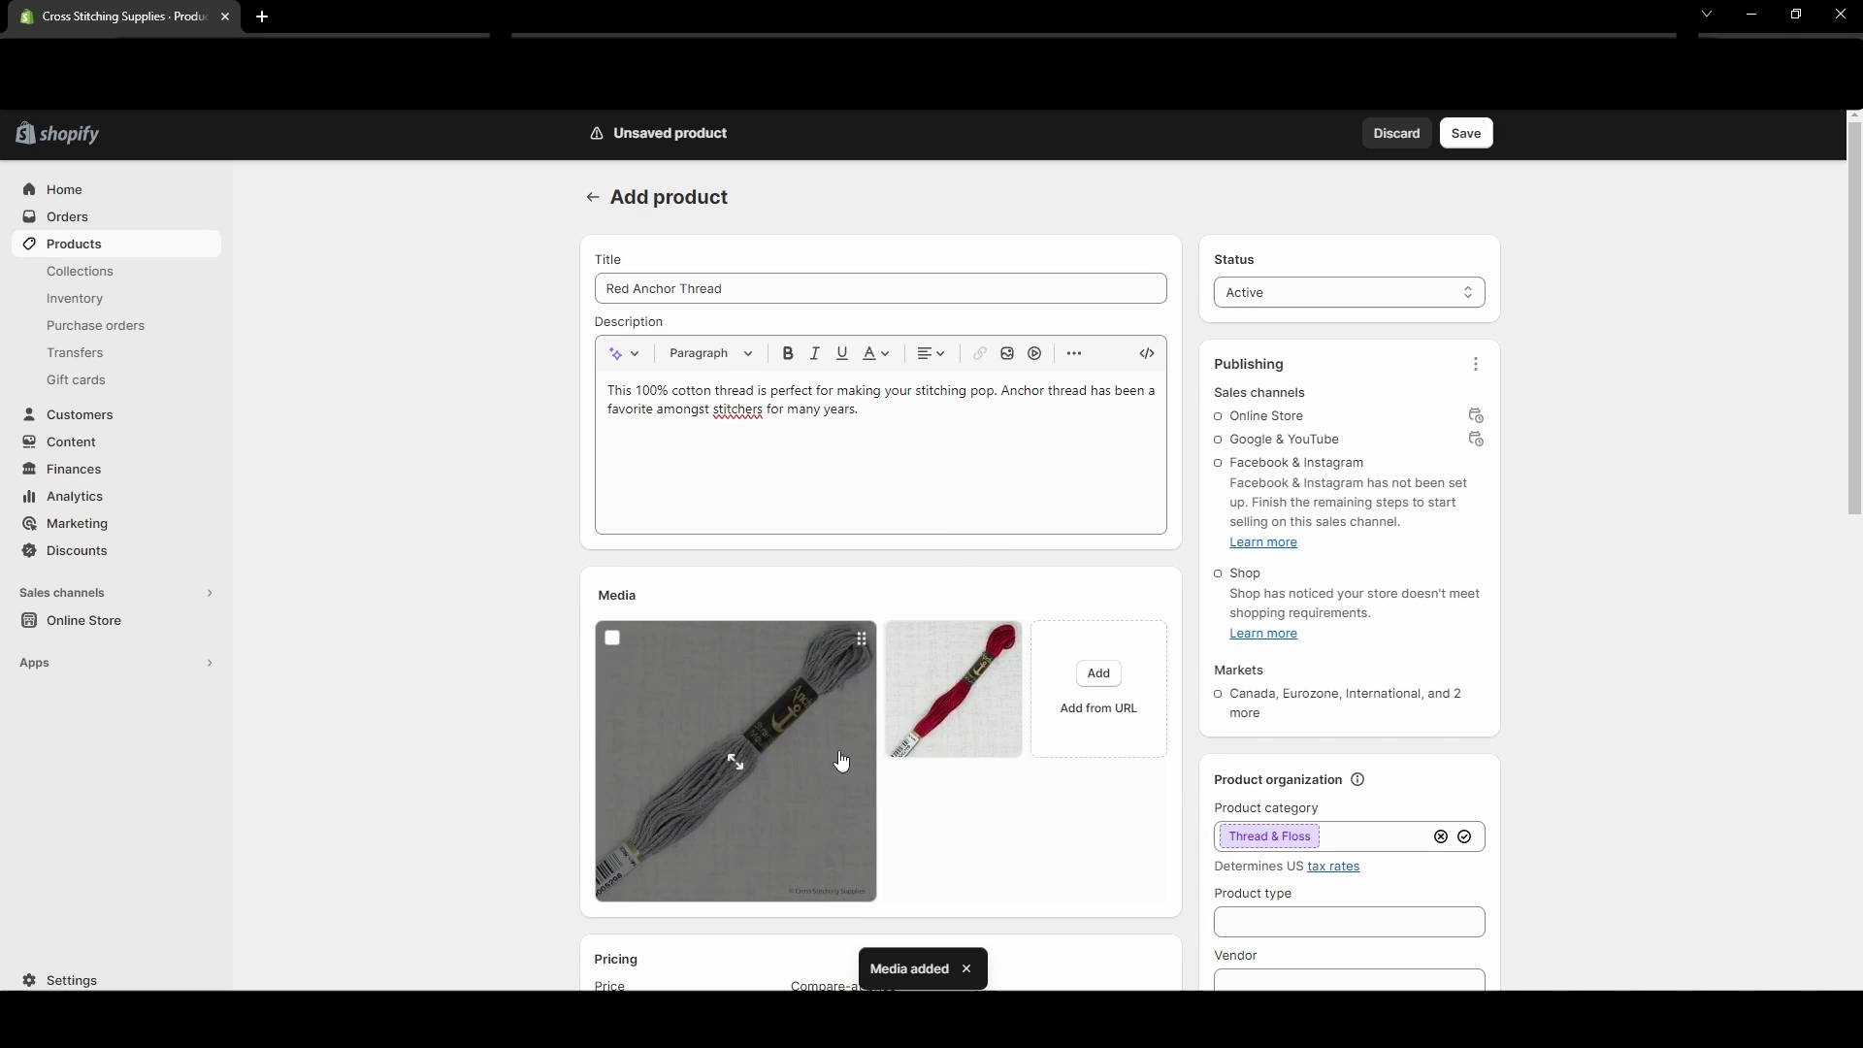
{"action": "left_click_drag", "start_coordinate": [956, 694], "coordinate": [827, 766]}
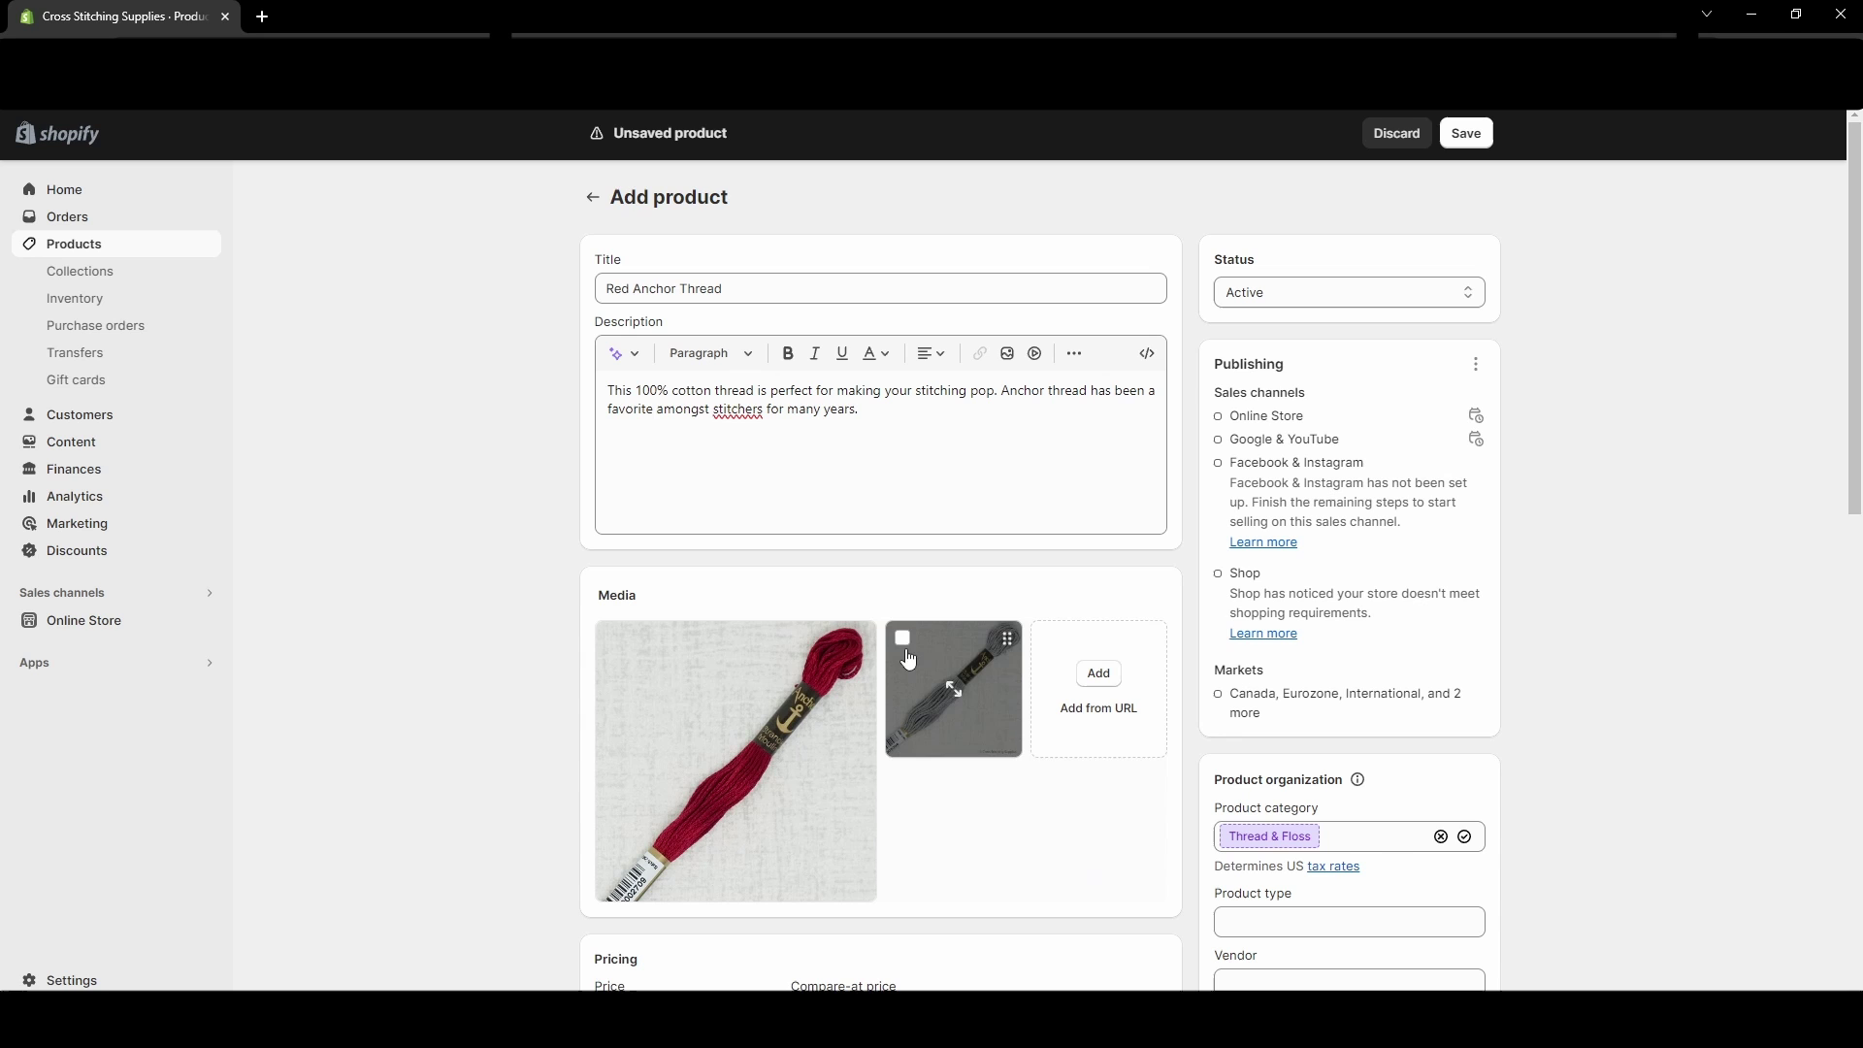
Step: Delete the grey image so the red thread photo is the only media
{"action": "left_click", "coordinate": [903, 643]}
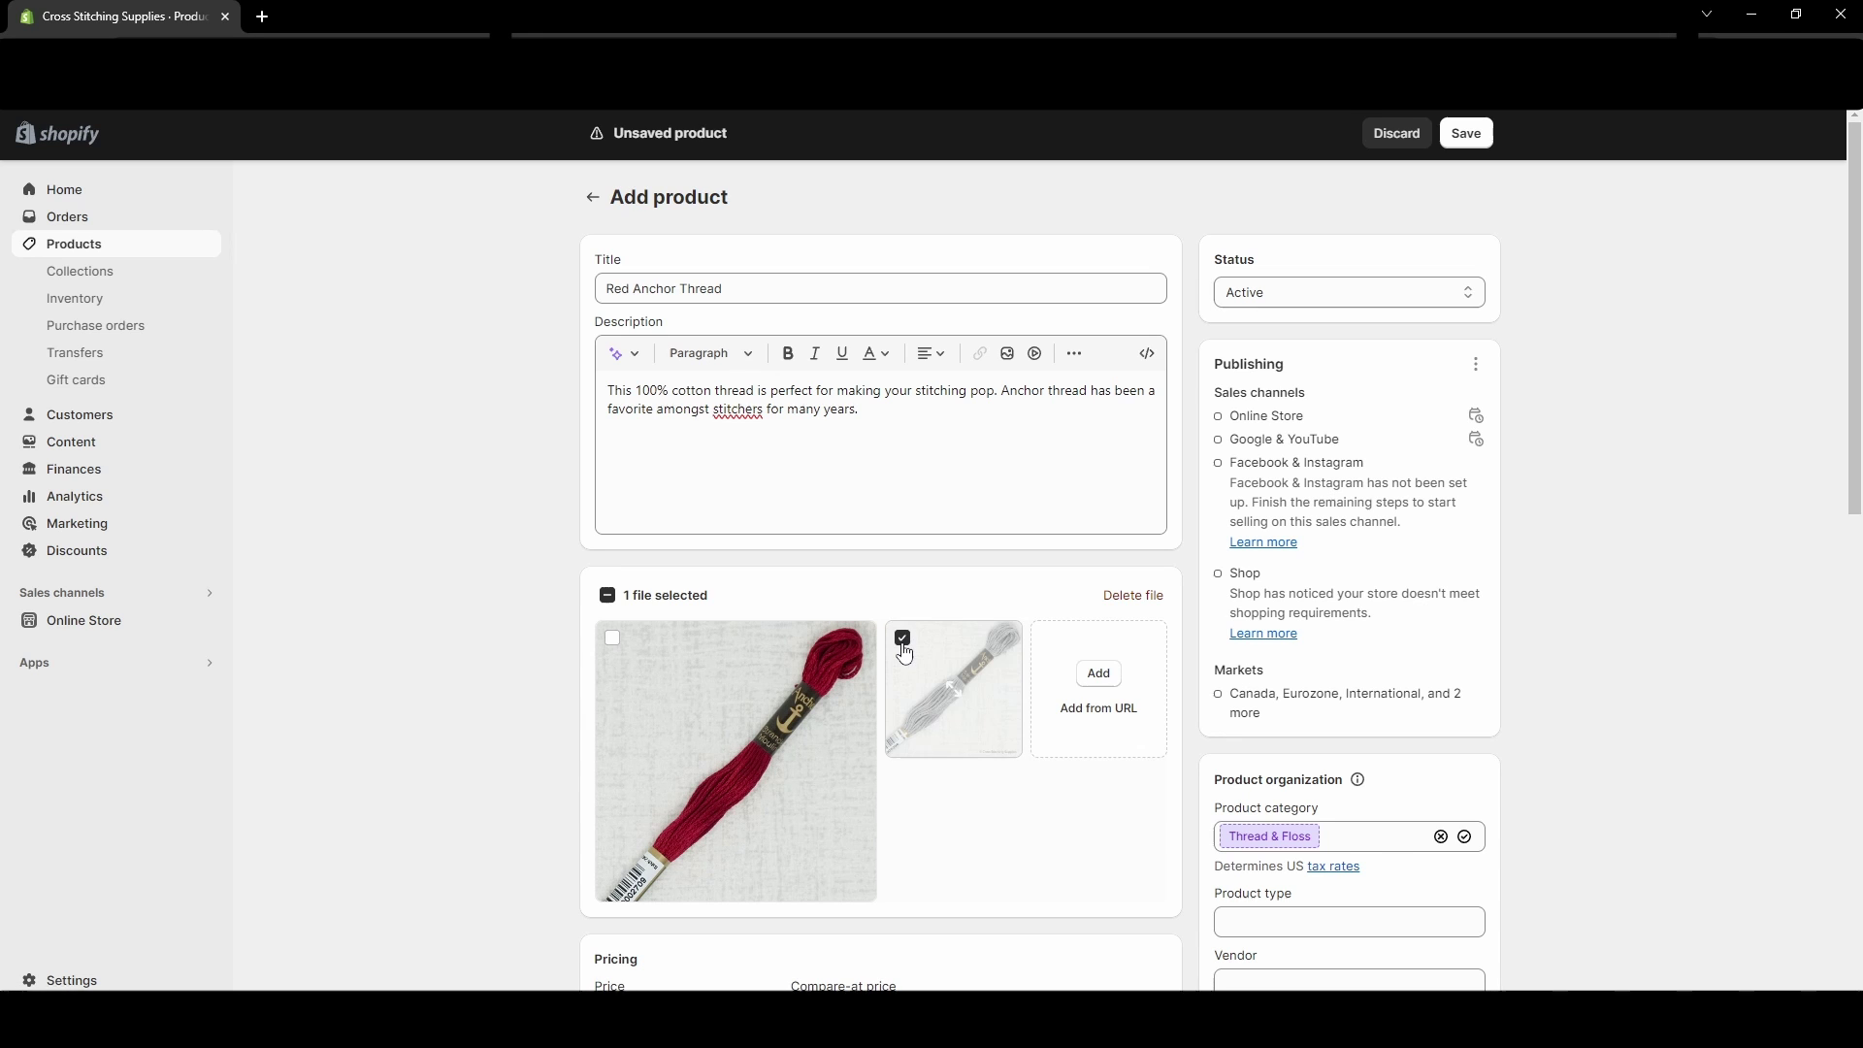
{"action": "left_click", "coordinate": [1142, 604]}
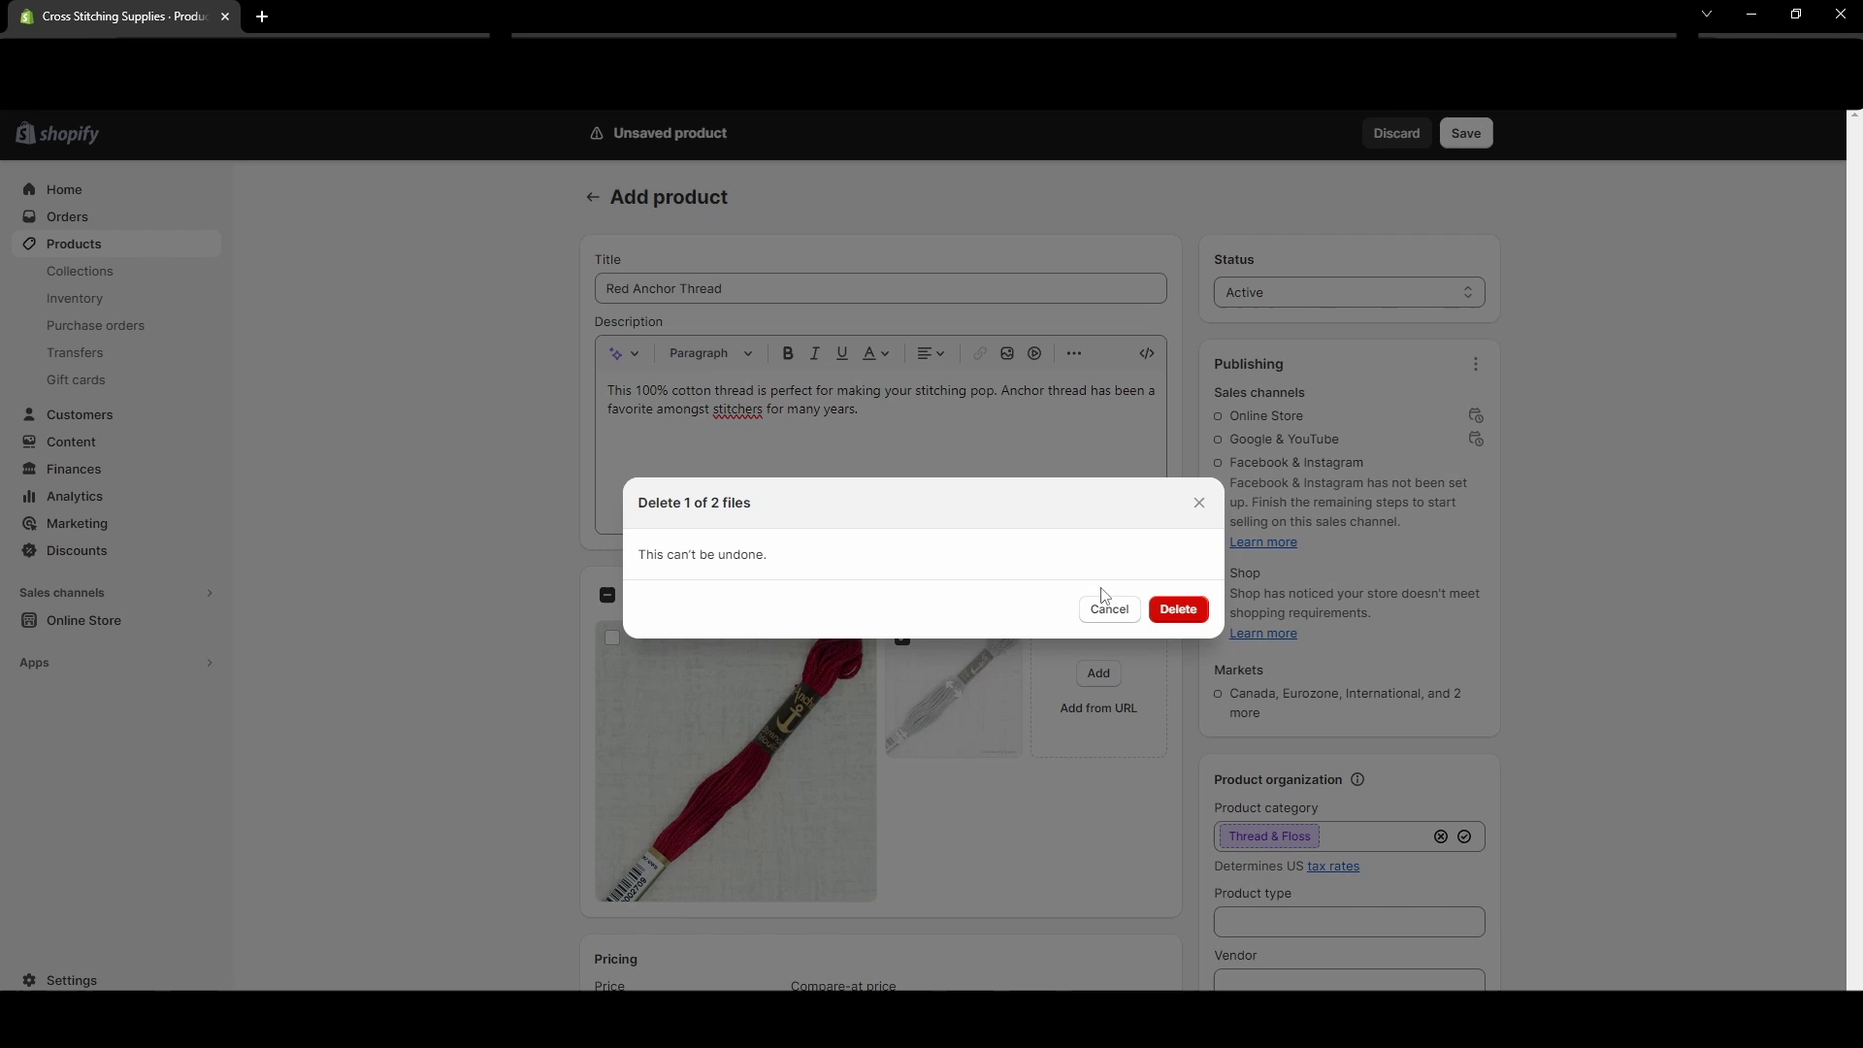
{"action": "left_click", "coordinate": [1178, 608]}
{"action": "scroll", "coordinate": [1035, 753], "scroll_direction": "down", "scroll_amount": 2}
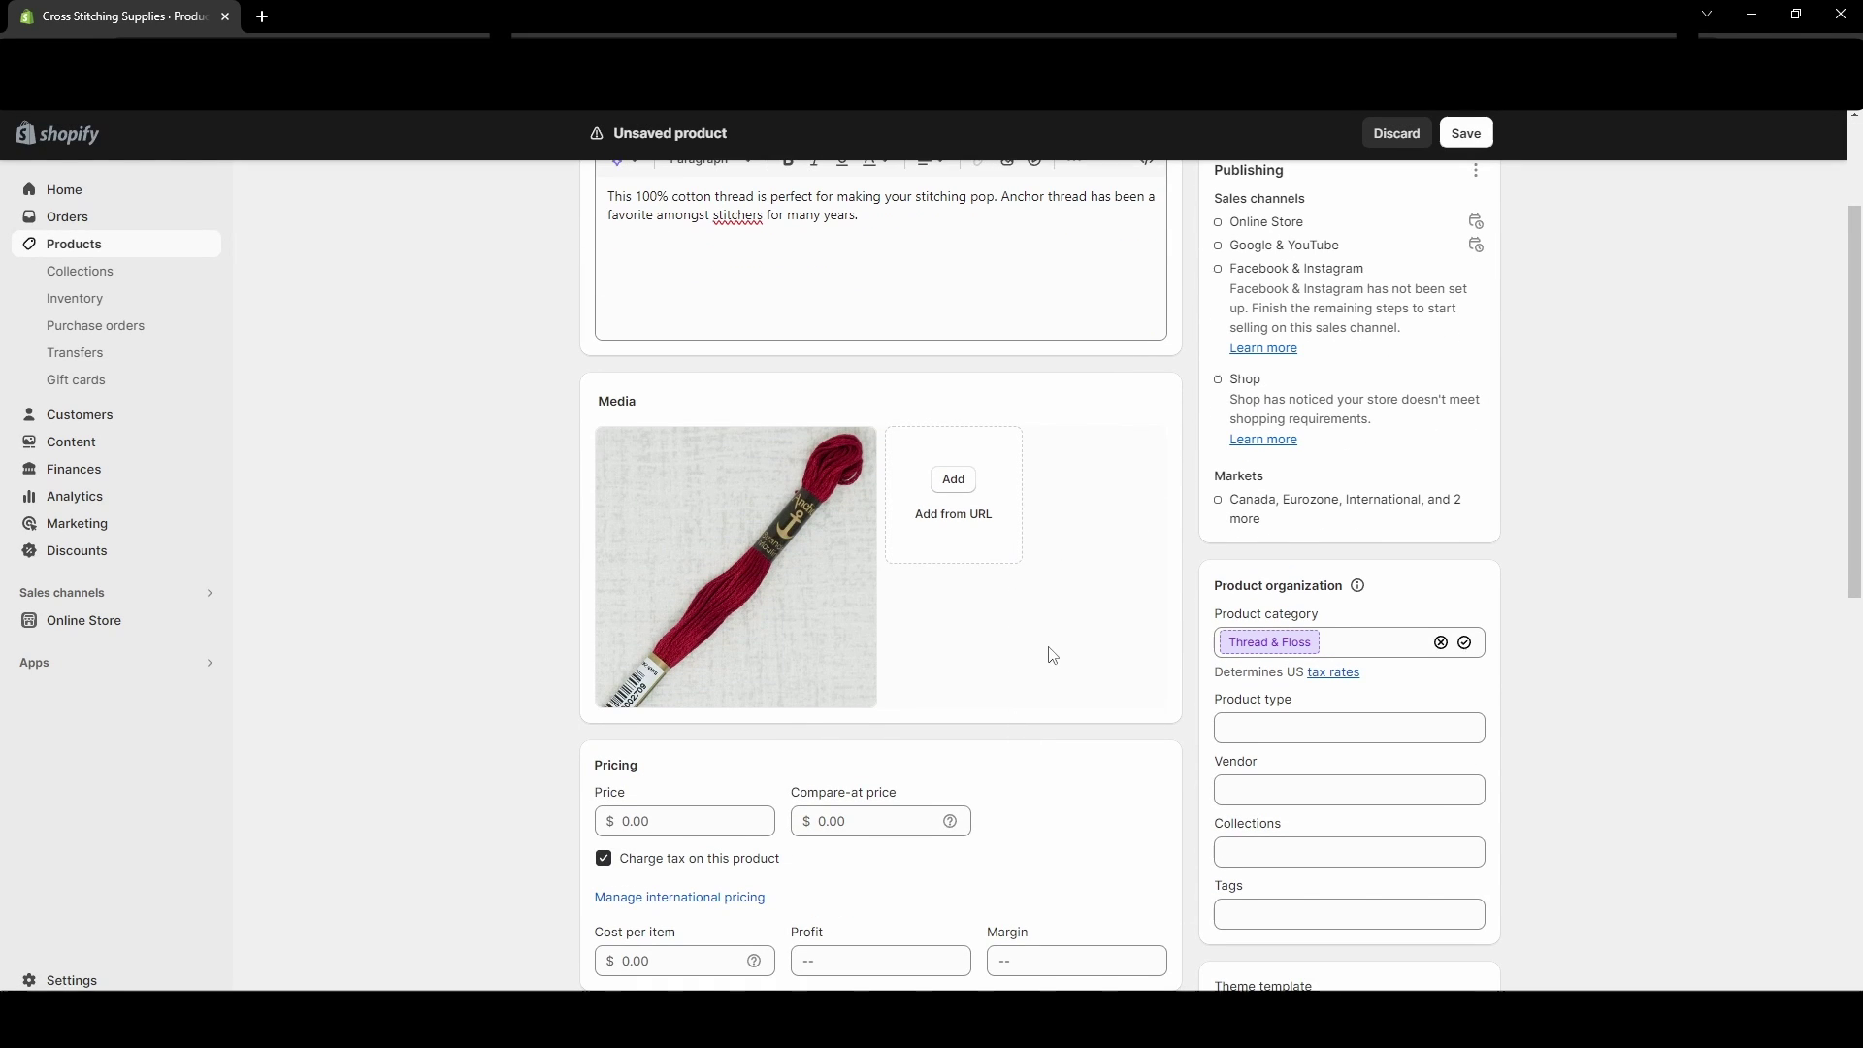
Step: Set the price to 0.58 and leave the compare-at price empty
{"action": "scroll", "coordinate": [1041, 618], "scroll_direction": "down", "scroll_amount": 1}
{"action": "left_click", "coordinate": [697, 726]}
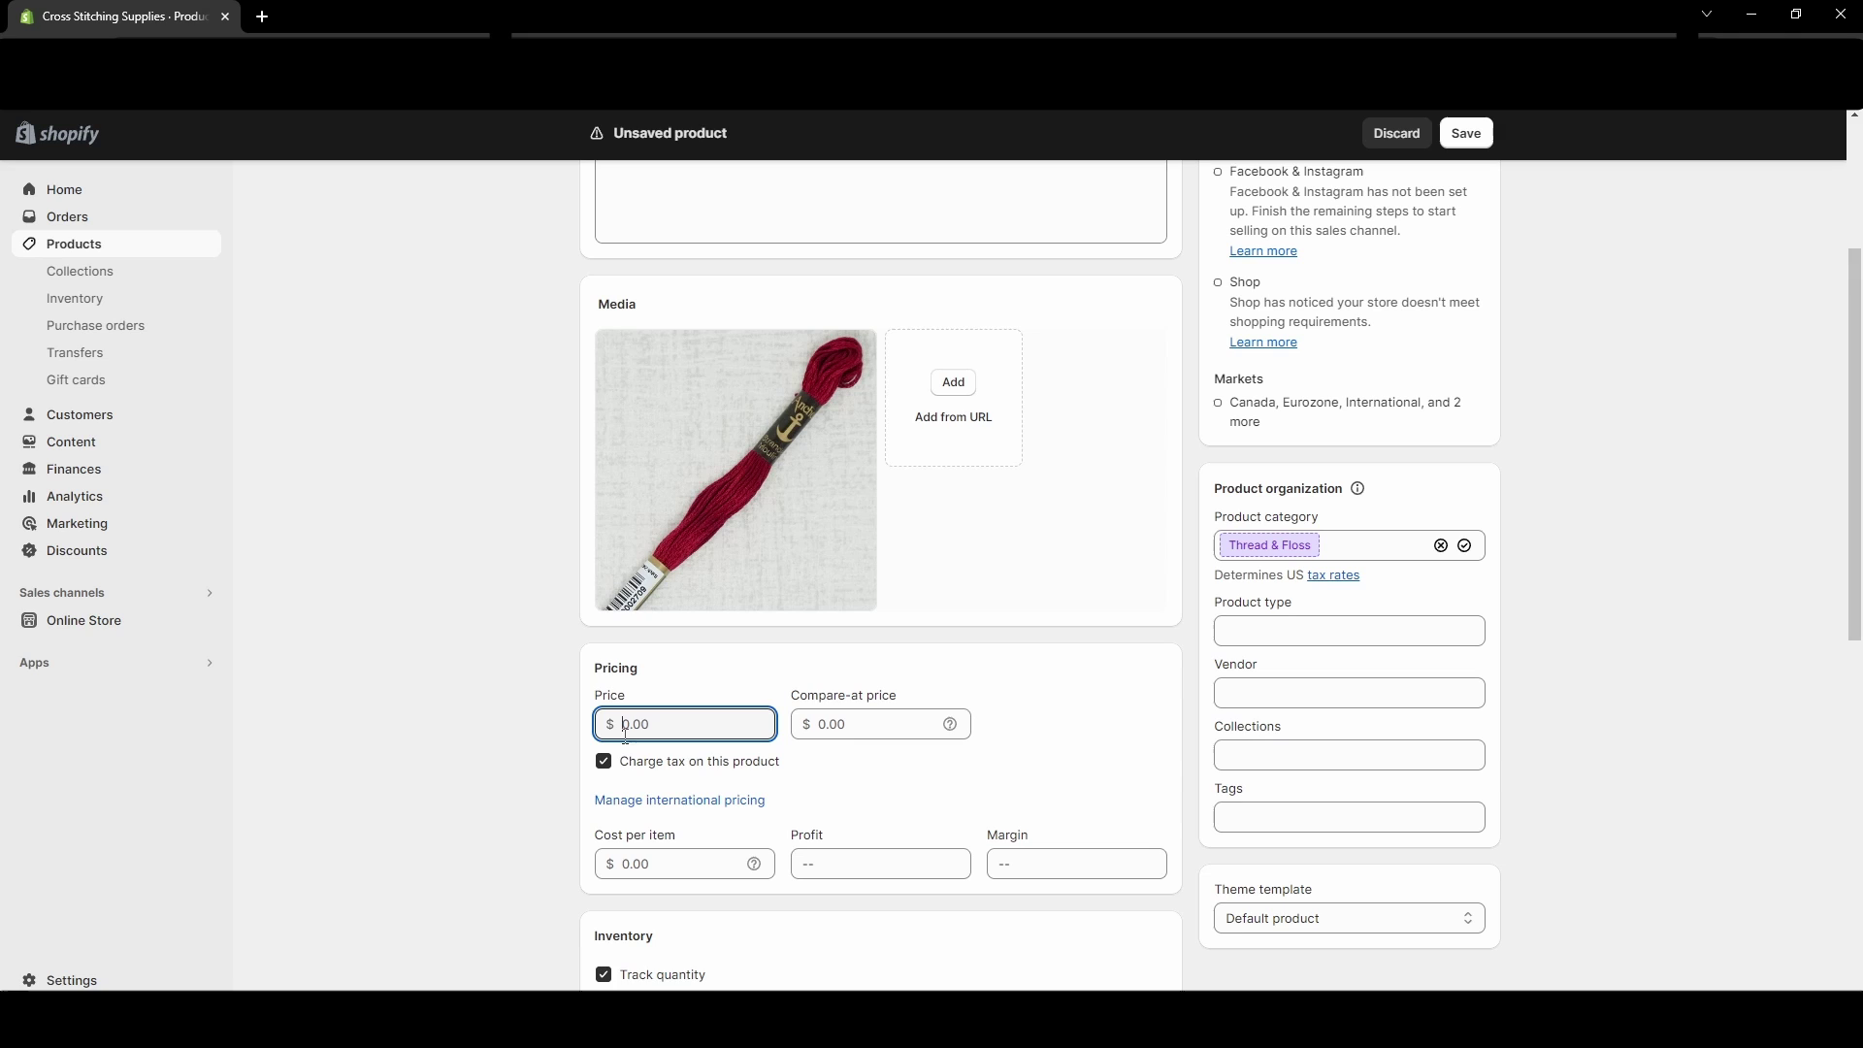
{"action": "type", "text": ".58"}
{"action": "left_click", "coordinate": [555, 748]}
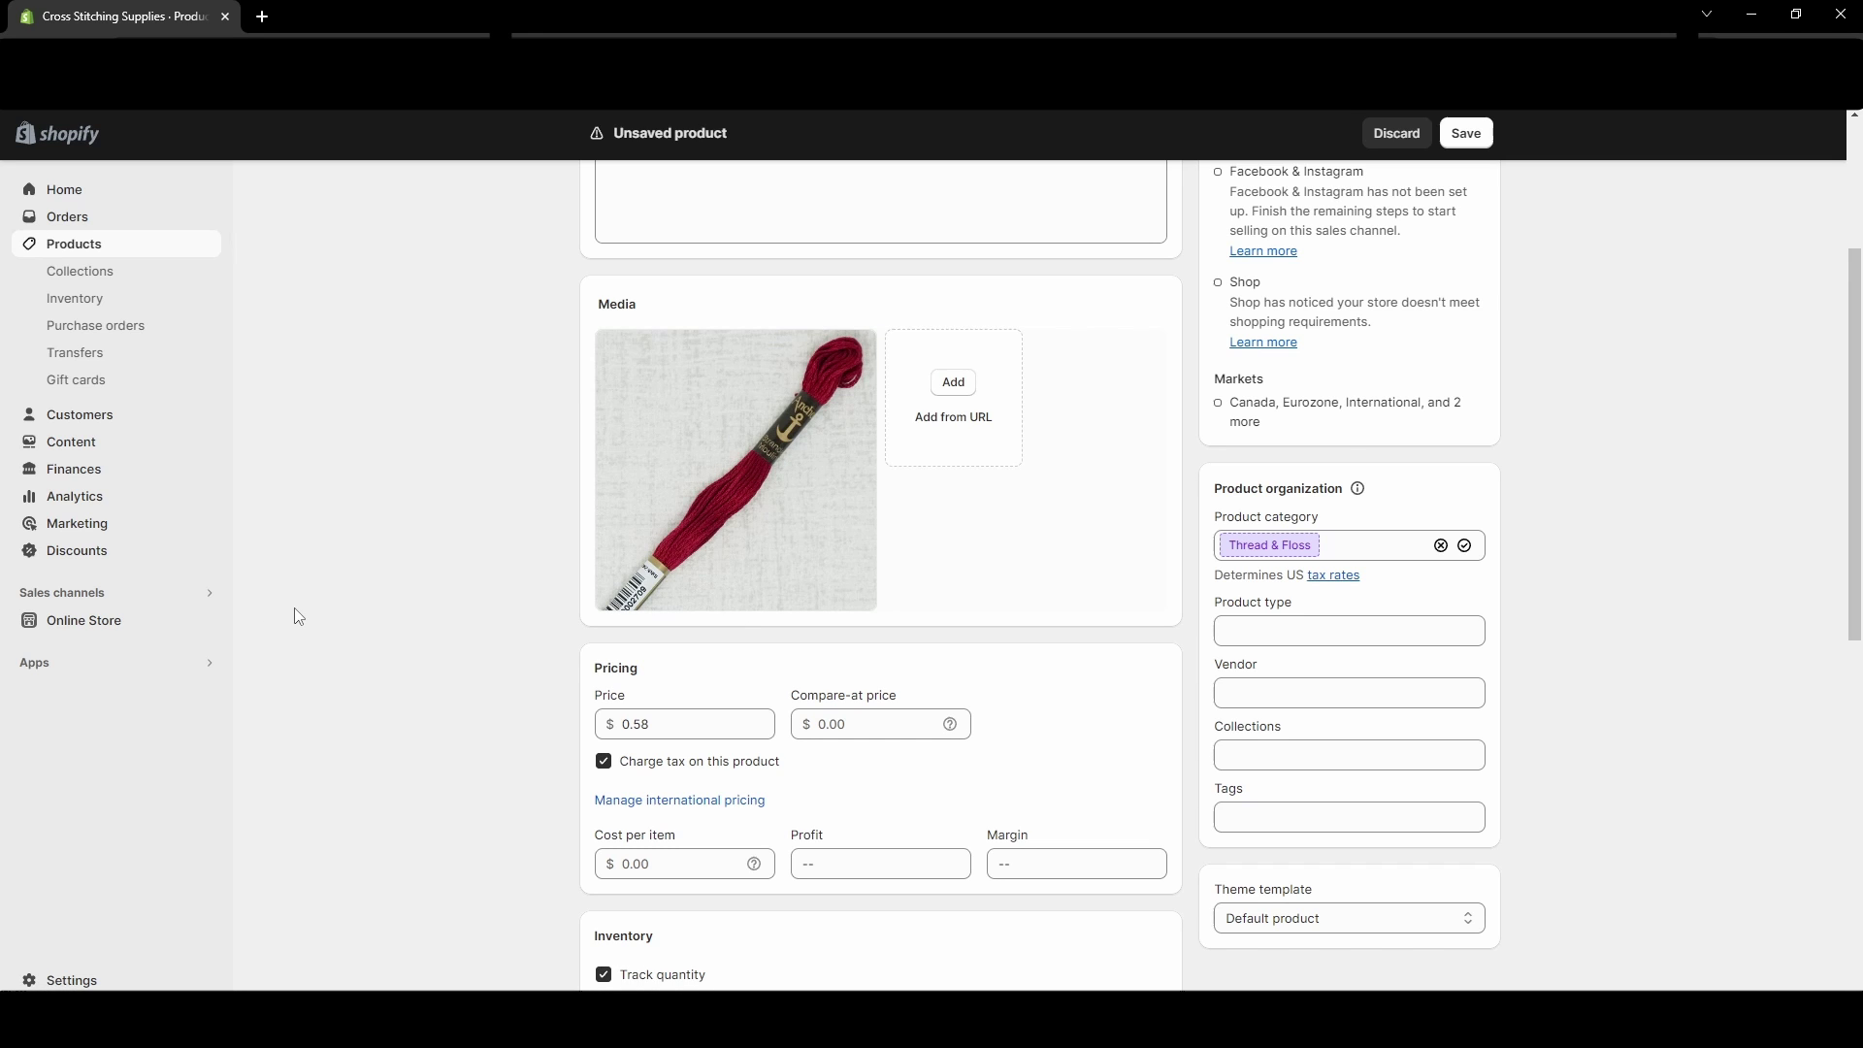
{"action": "left_click", "coordinate": [861, 728]}
{"action": "type", "text": ".63"}
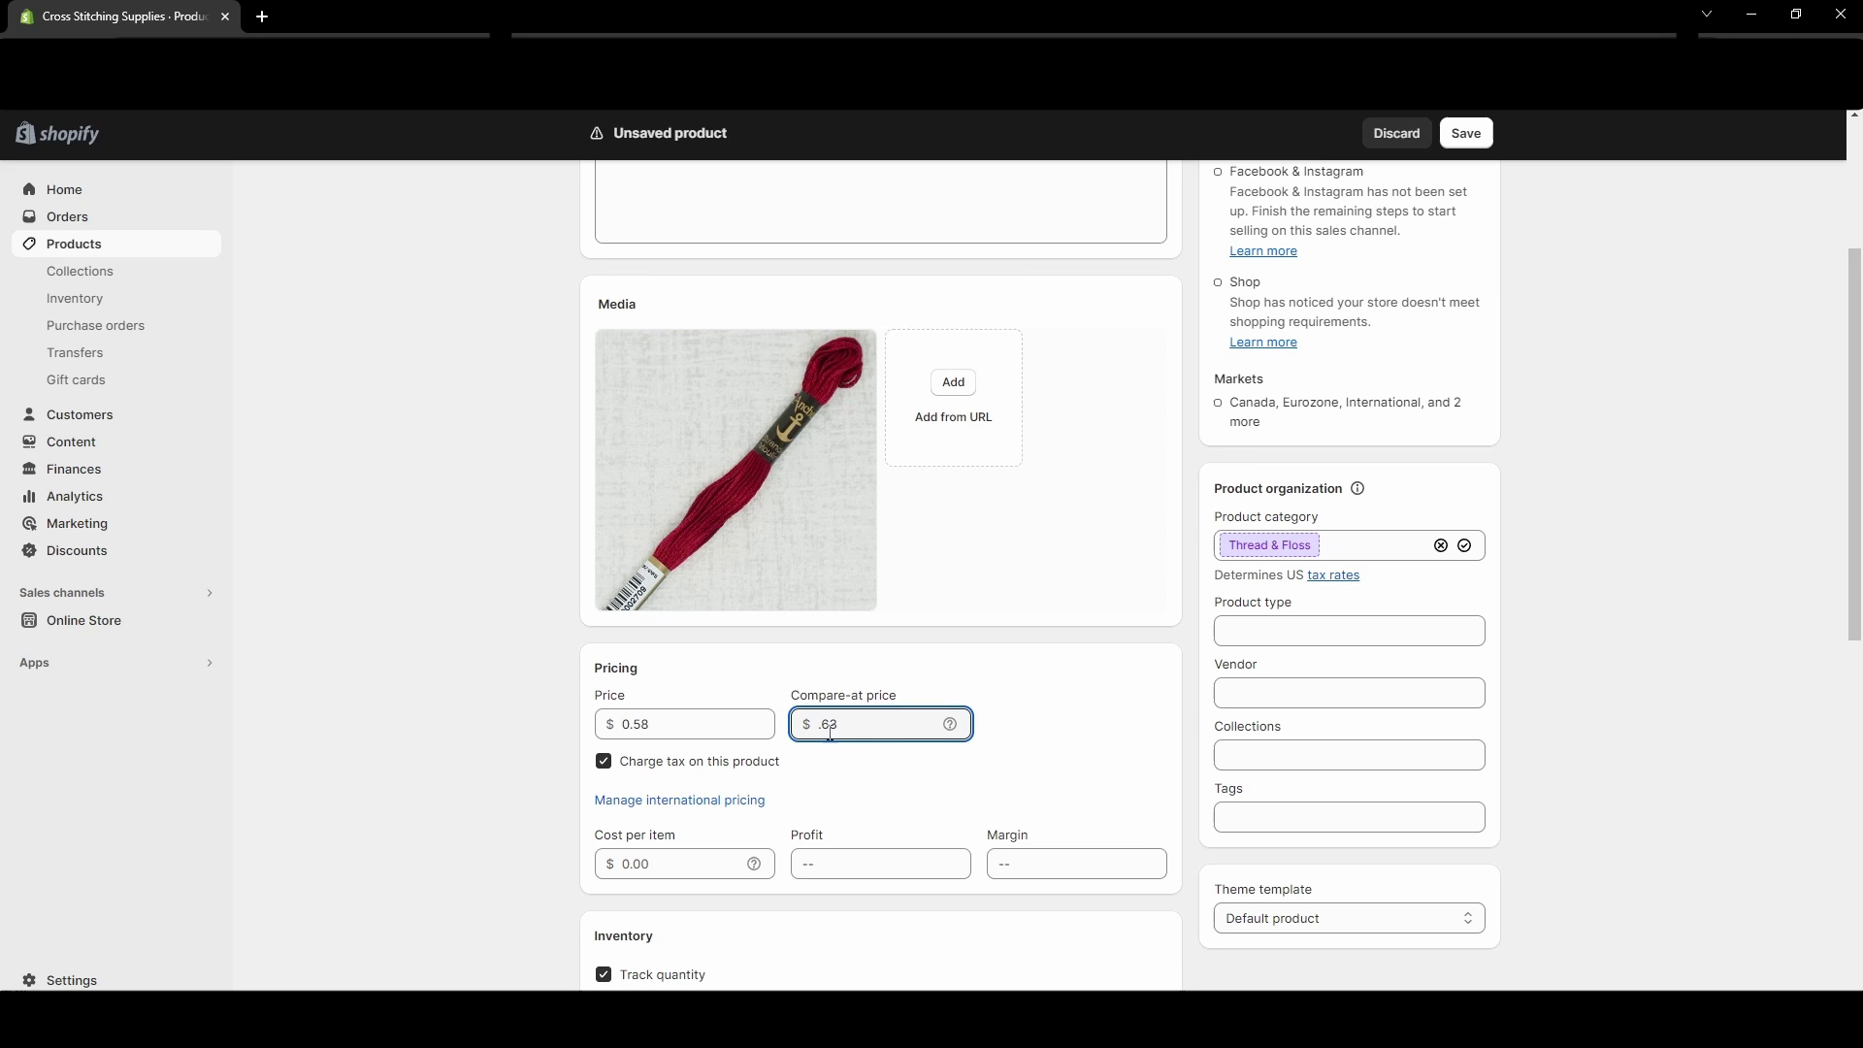
{"action": "left_click_drag", "start_coordinate": [843, 726], "coordinate": [797, 733]}
{"action": "key", "text": "BackSpace"}
Step: Enter 0.23 as cost per item and check the $0.35 profit and 60.3% margin
{"action": "left_click", "coordinate": [677, 867]}
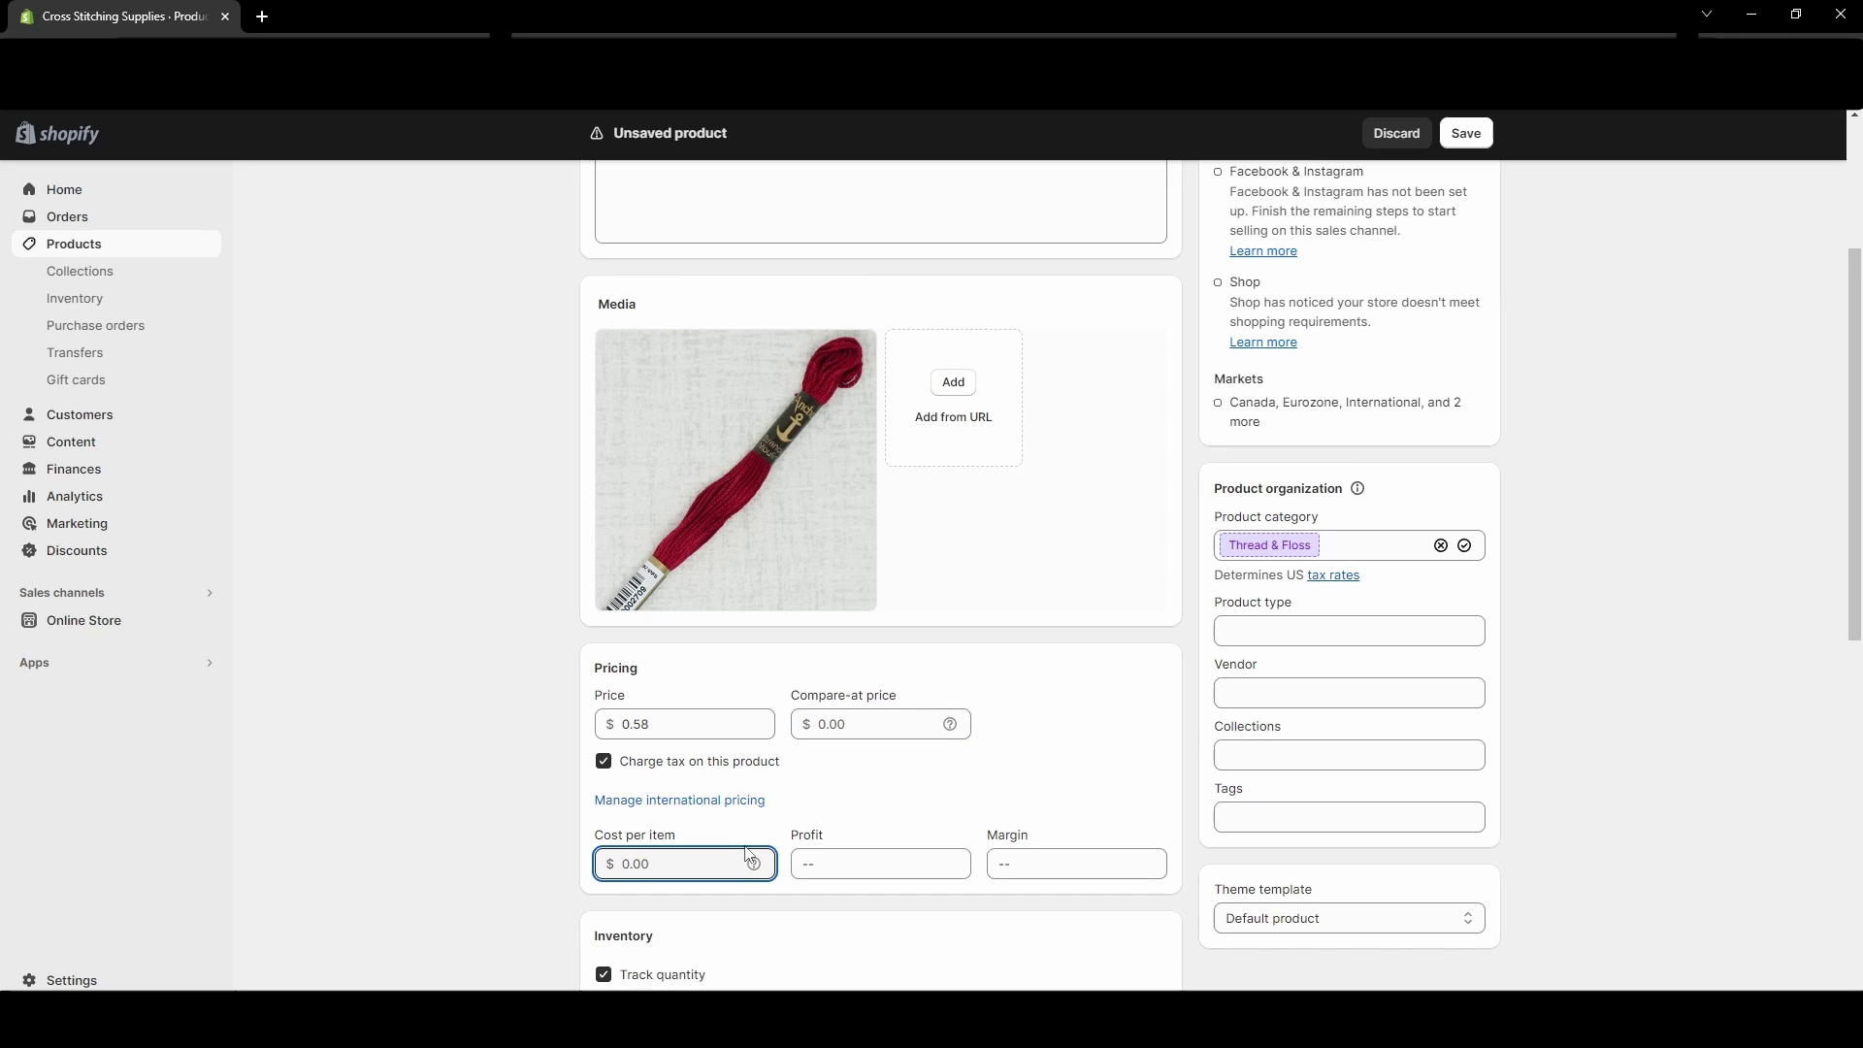
{"action": "type", "text": ".23"}
{"action": "left_click", "coordinate": [573, 863]}
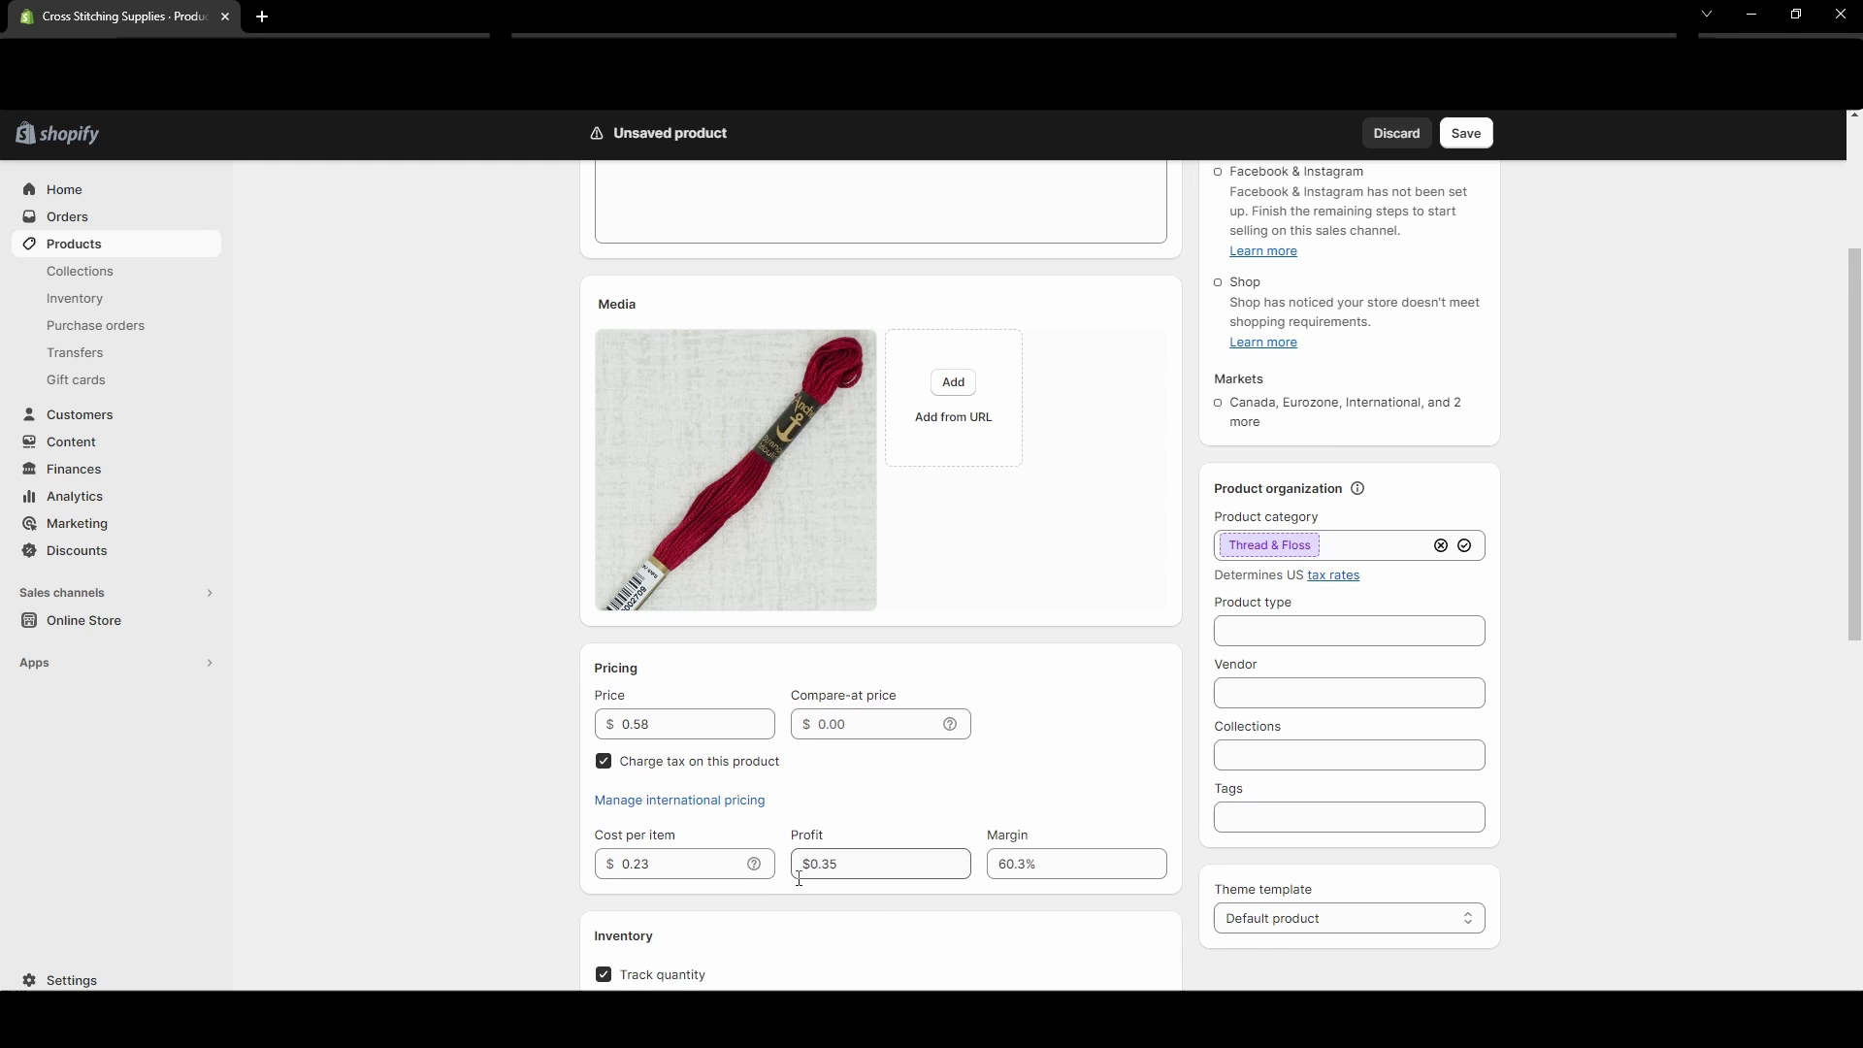
{"action": "left_click_drag", "start_coordinate": [834, 858], "coordinate": [748, 891]}
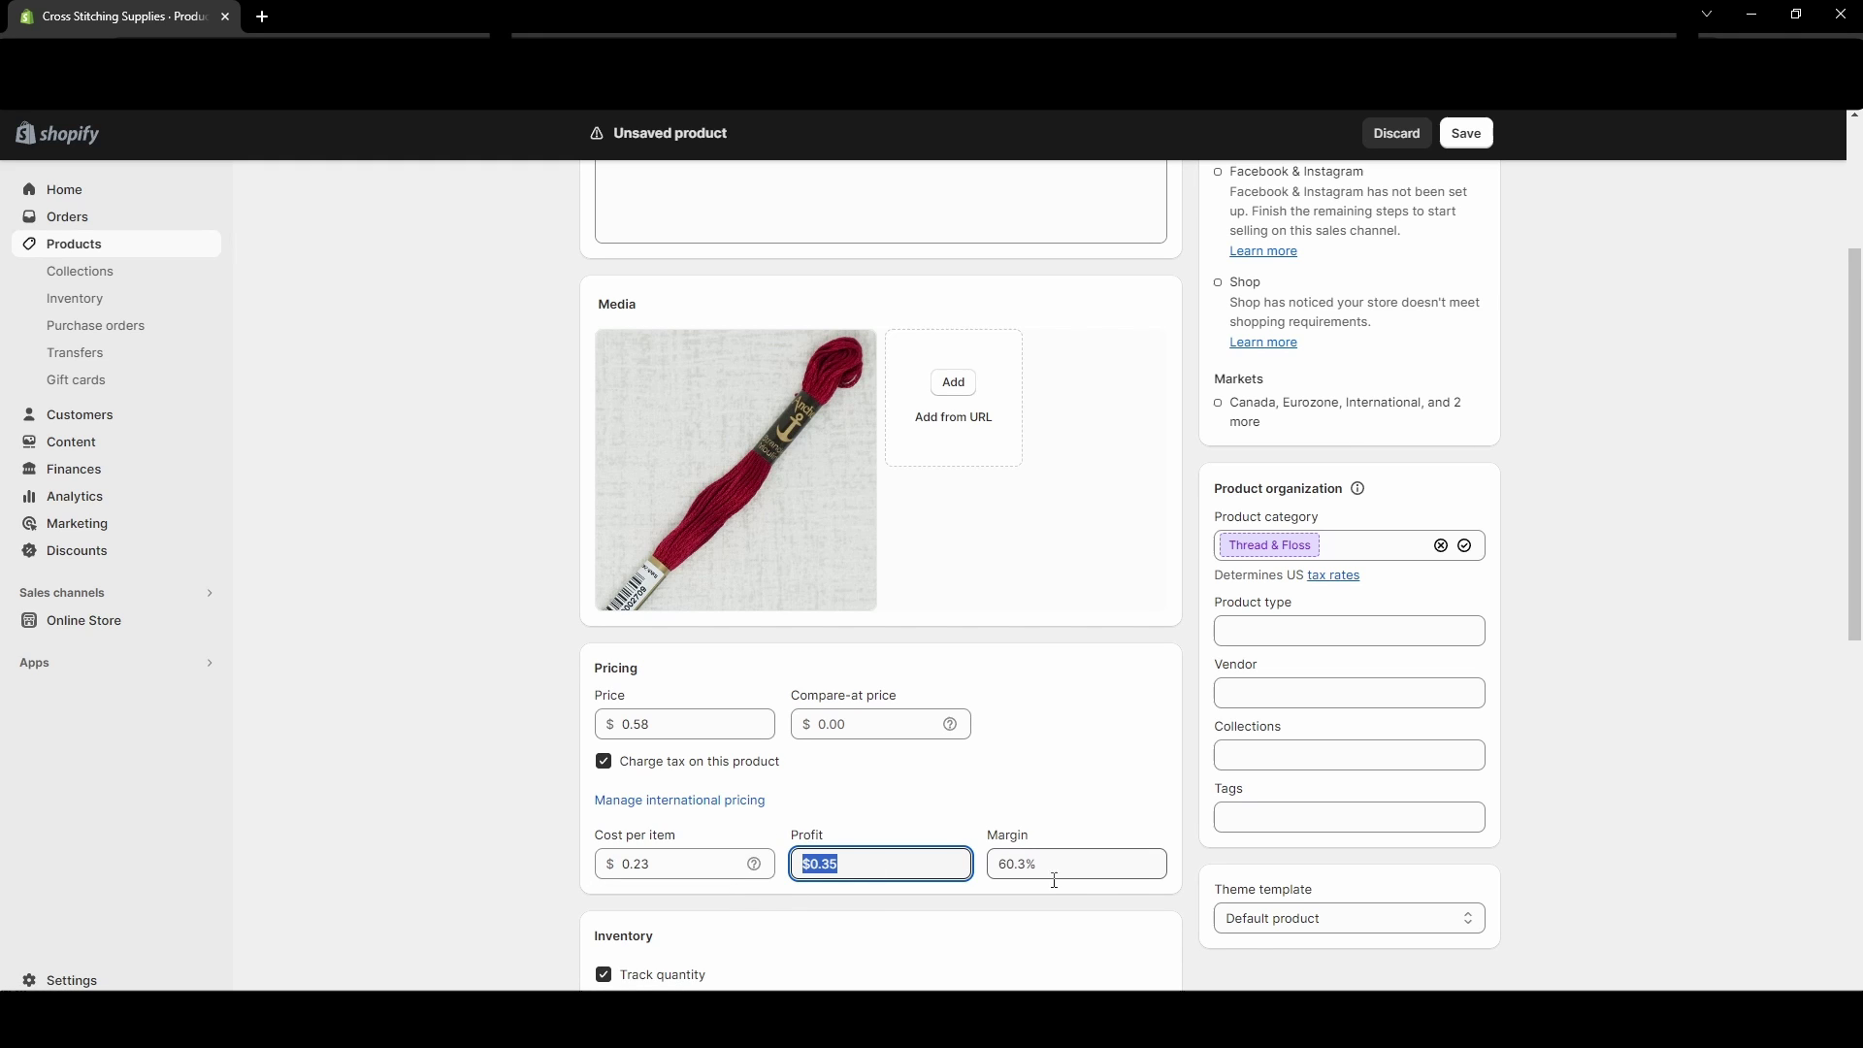
{"action": "left_click_drag", "start_coordinate": [1052, 871], "coordinate": [921, 891]}
{"action": "left_click", "coordinate": [1048, 783]}
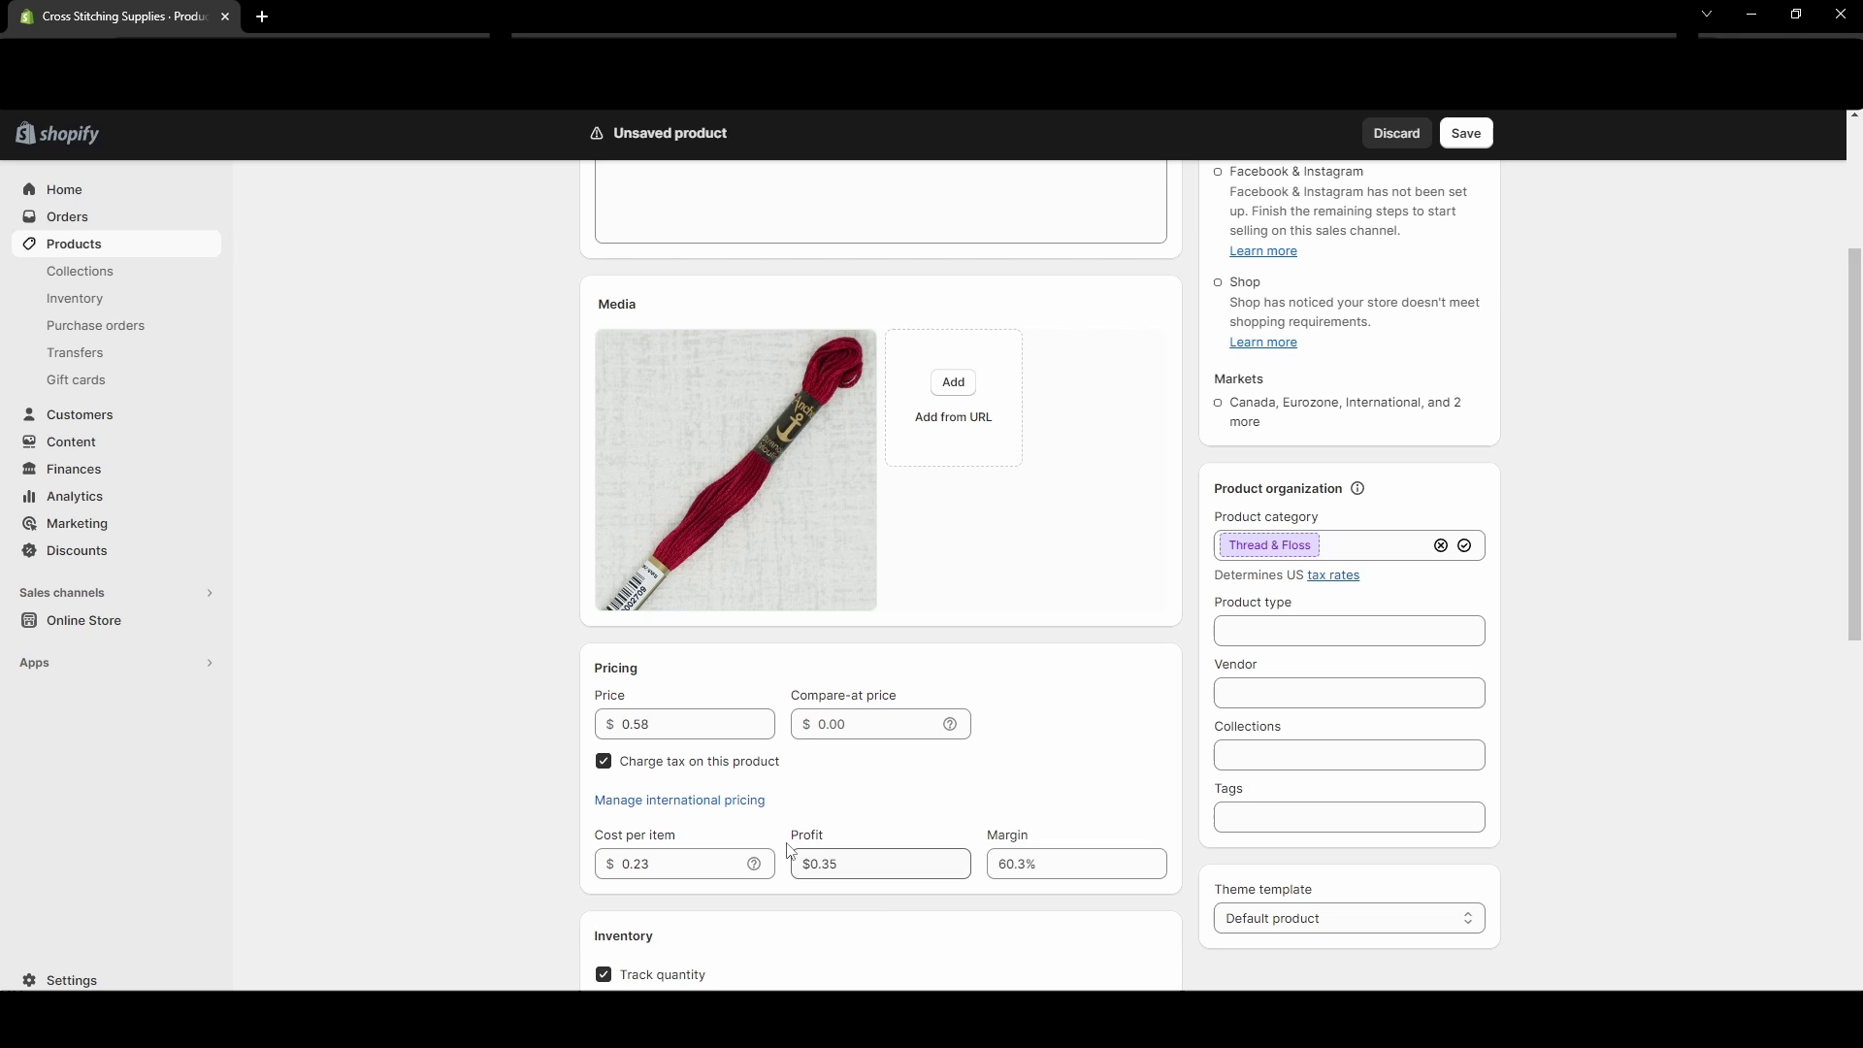
Step: In Calculator, divide the 0.35 profit by the 0.58 price
{"action": "key", "text": "XF86Calculator"}
{"action": "left_click", "coordinate": [1697, 721]}
{"action": "left_click", "coordinate": [1679, 653]}
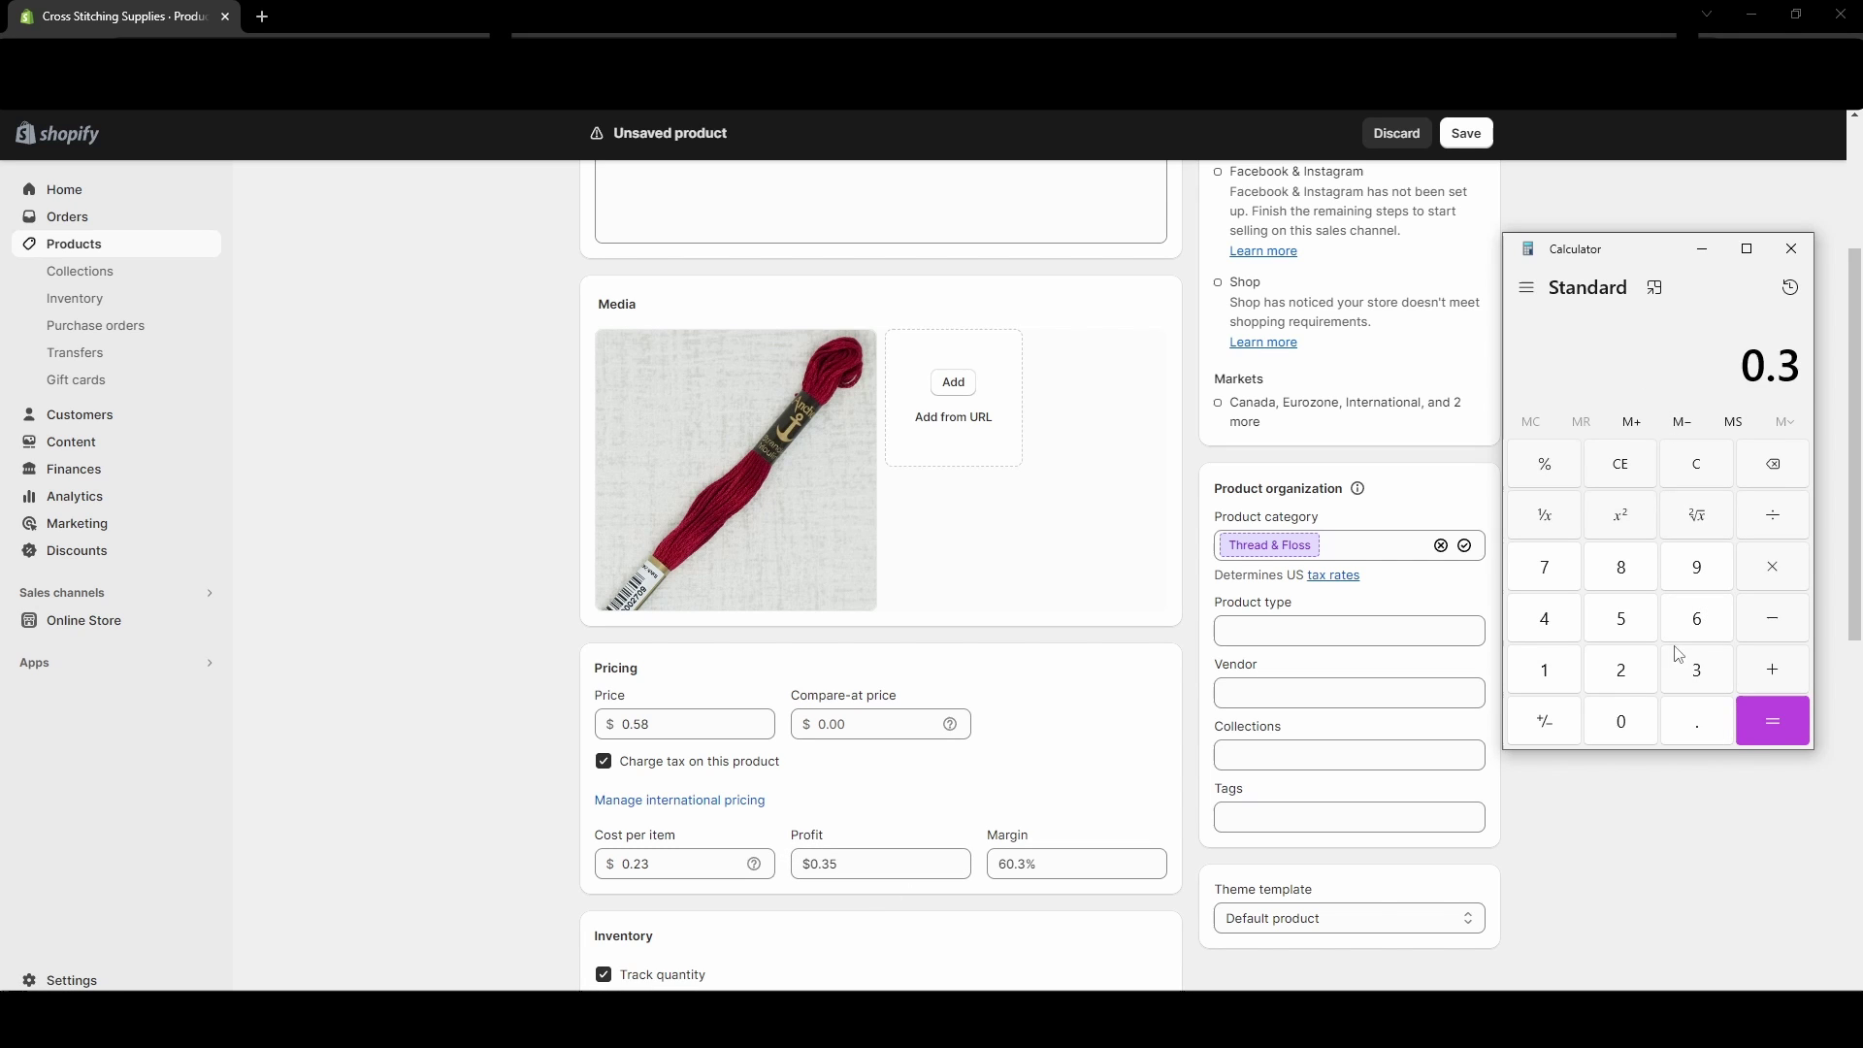
{"action": "key", "text": "5"}
{"action": "key", "text": "slash"}
{"action": "key", "text": "period"}
{"action": "type", "text": "58"}
{"action": "left_click", "coordinate": [1758, 711]}
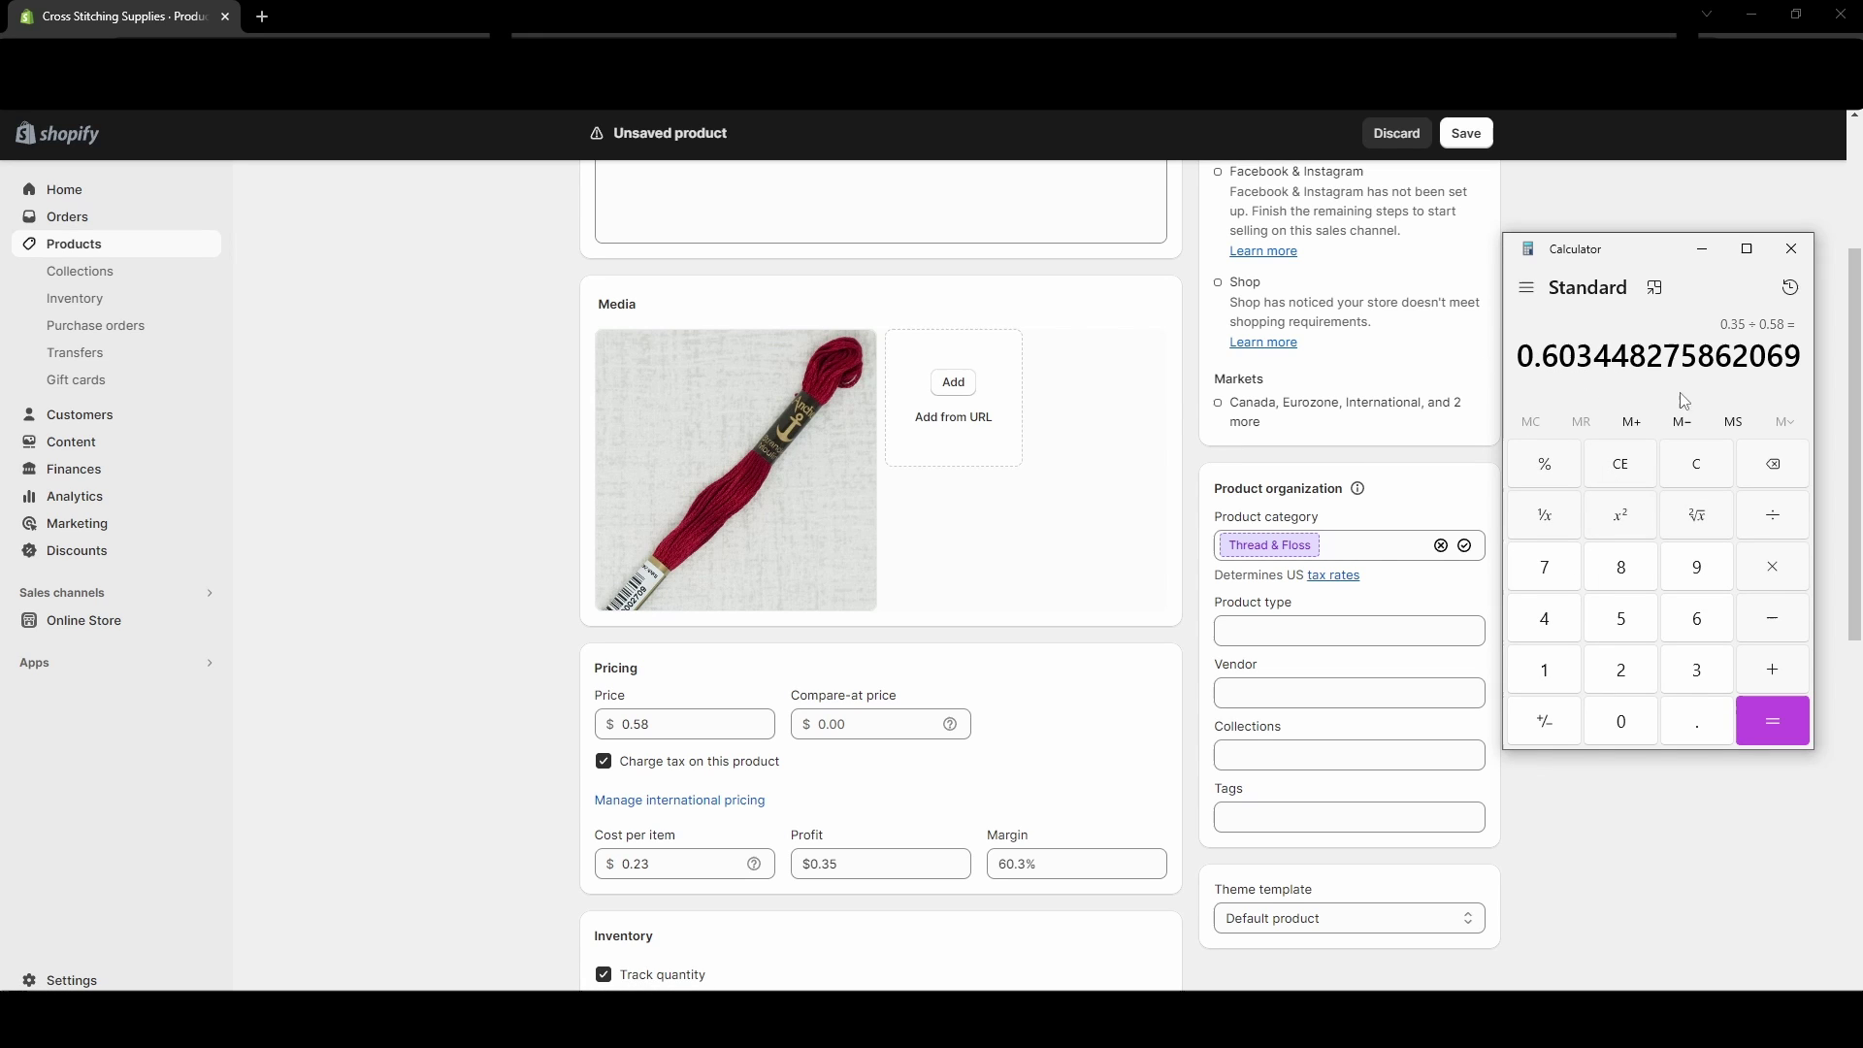
Step: Multiply the ratio by 100 to get 60.34%, then close Calculator
{"action": "left_click", "coordinate": [1770, 578]}
{"action": "left_click", "coordinate": [1565, 672]}
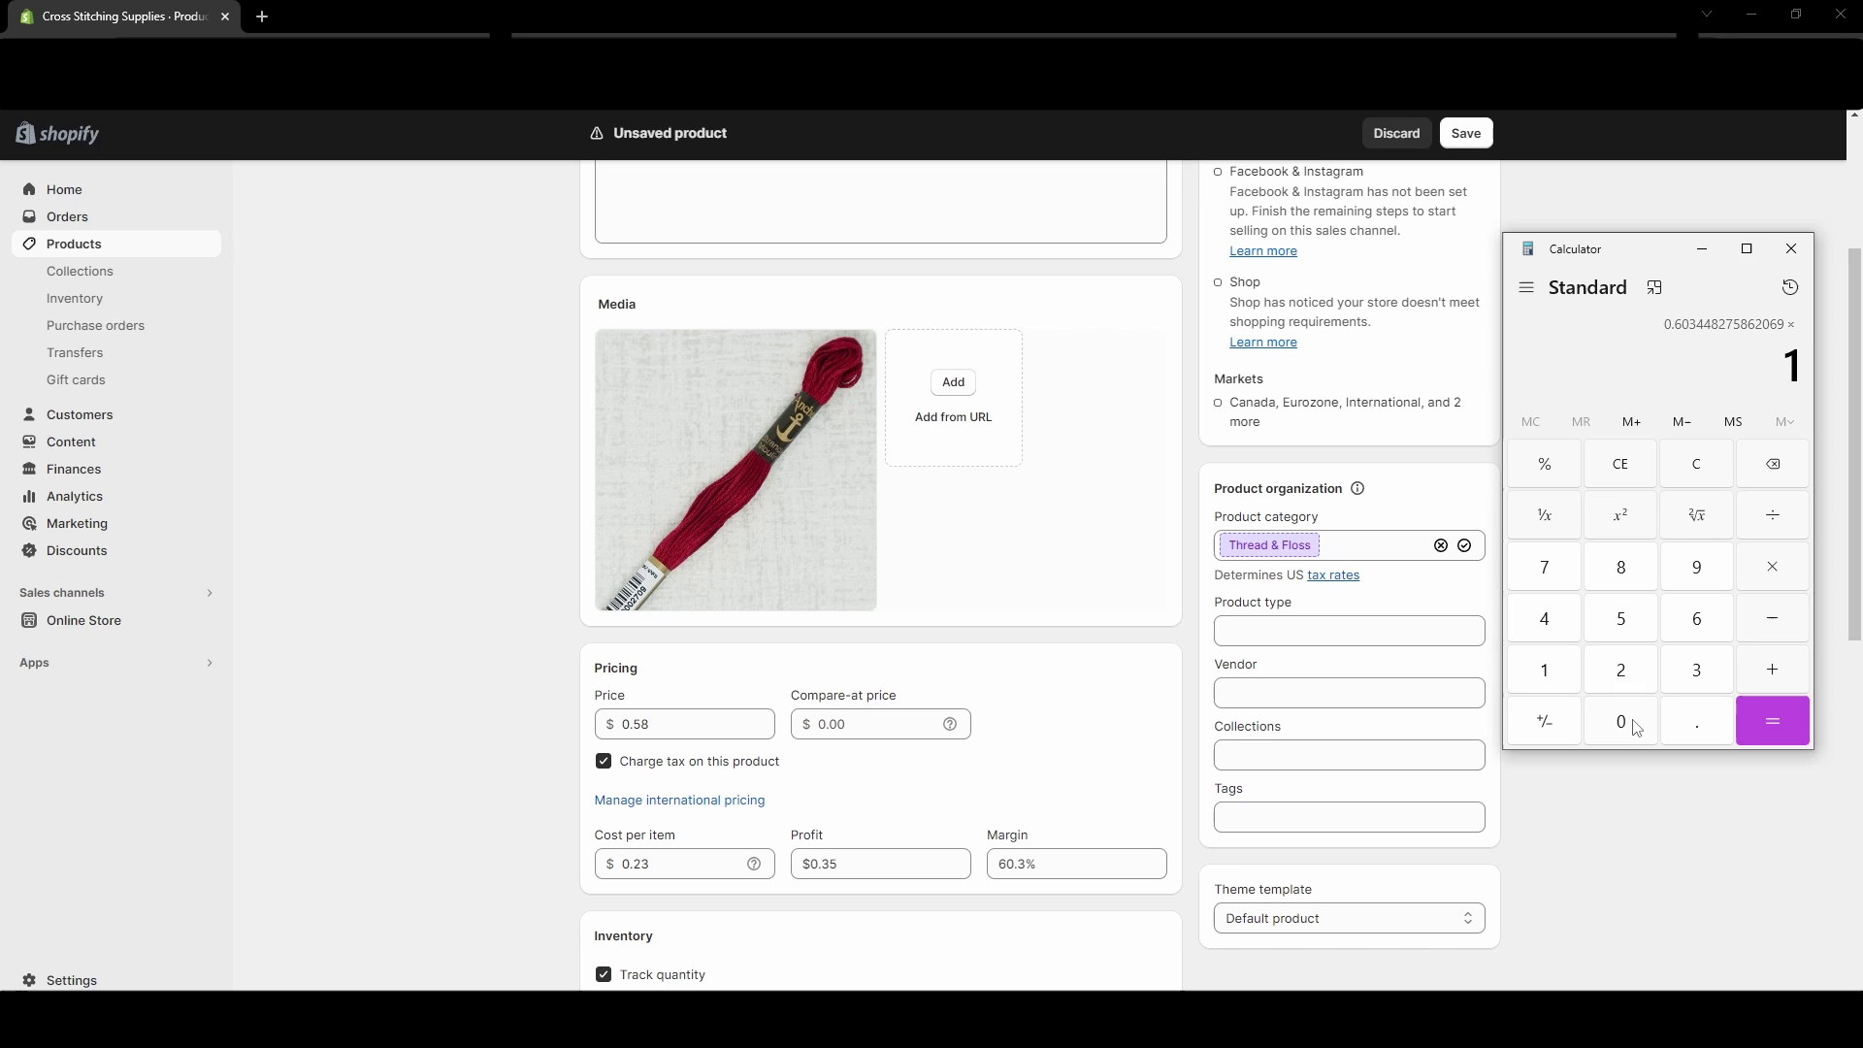
{"action": "left_click", "coordinate": [1621, 721]}
{"action": "left_click", "coordinate": [1620, 721]}
{"action": "left_click", "coordinate": [1783, 726]}
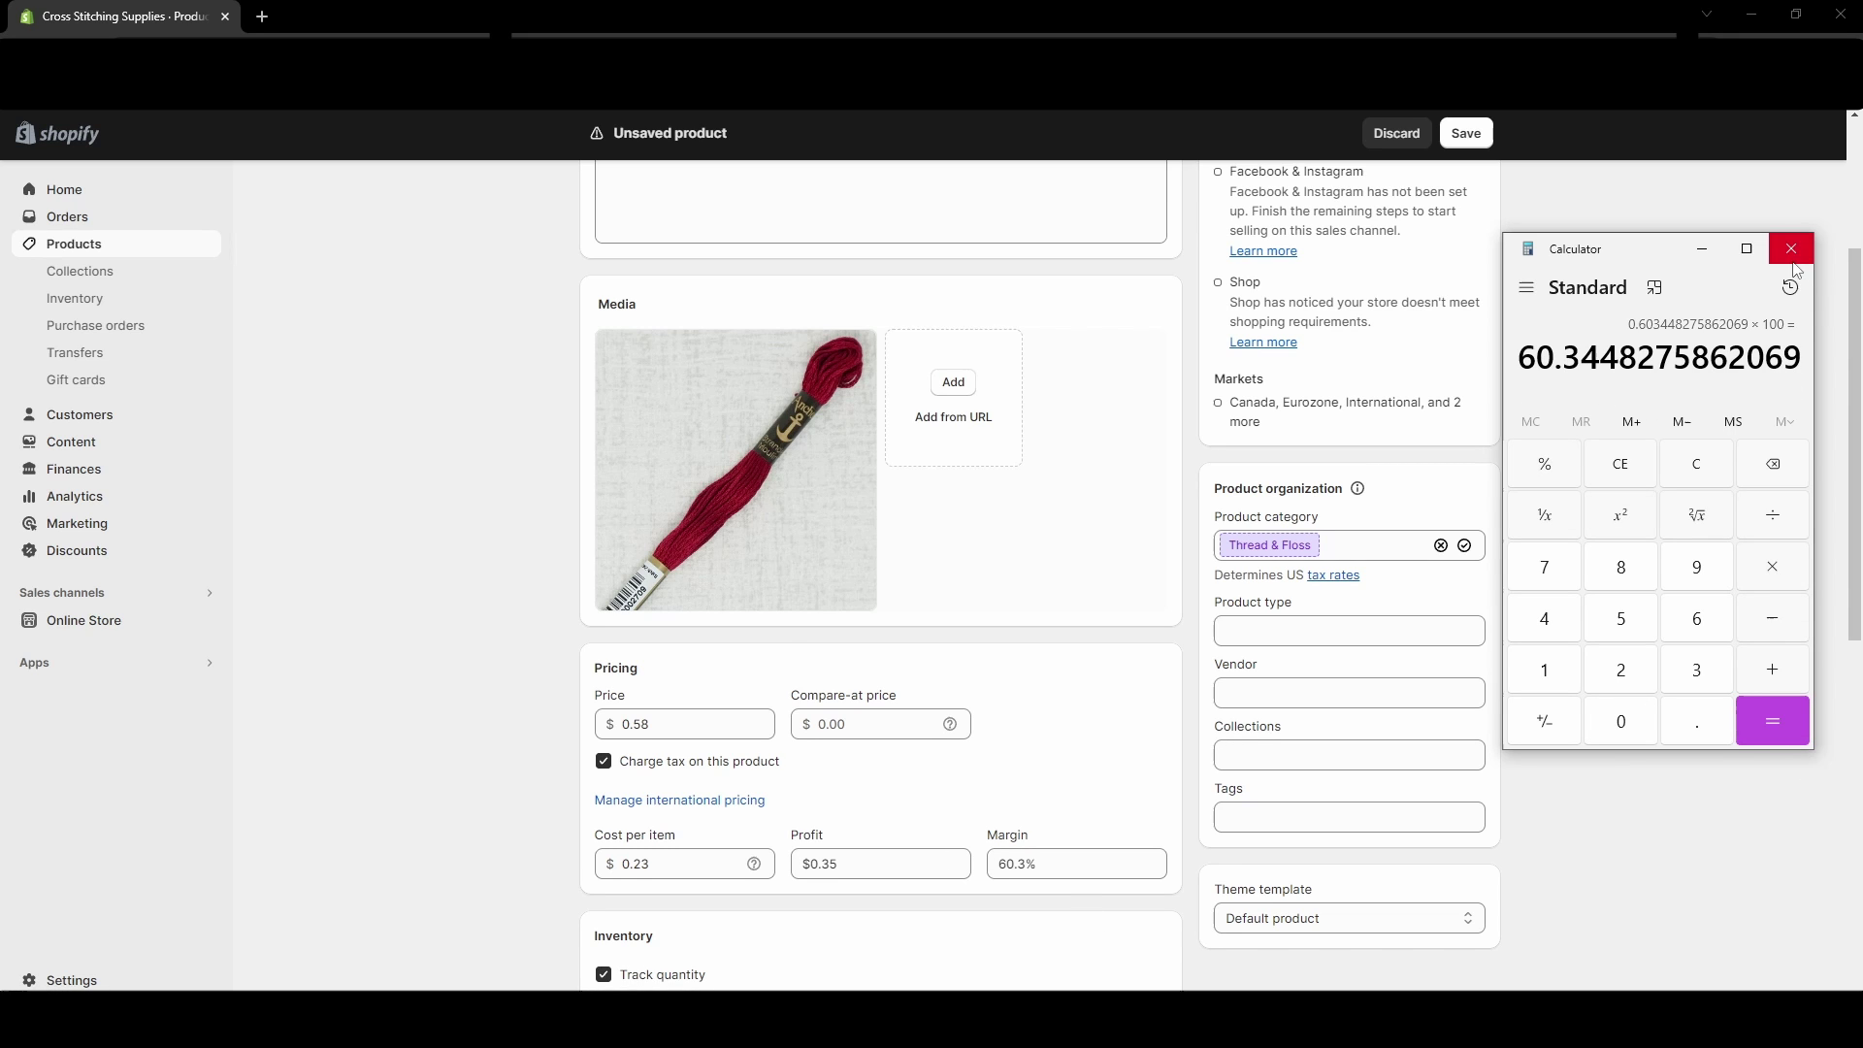
{"action": "left_click", "coordinate": [1792, 248]}
{"action": "scroll", "coordinate": [775, 654], "scroll_direction": "down", "scroll_amount": 1}
{"action": "scroll", "coordinate": [775, 654], "scroll_direction": "down", "scroll_amount": 5}
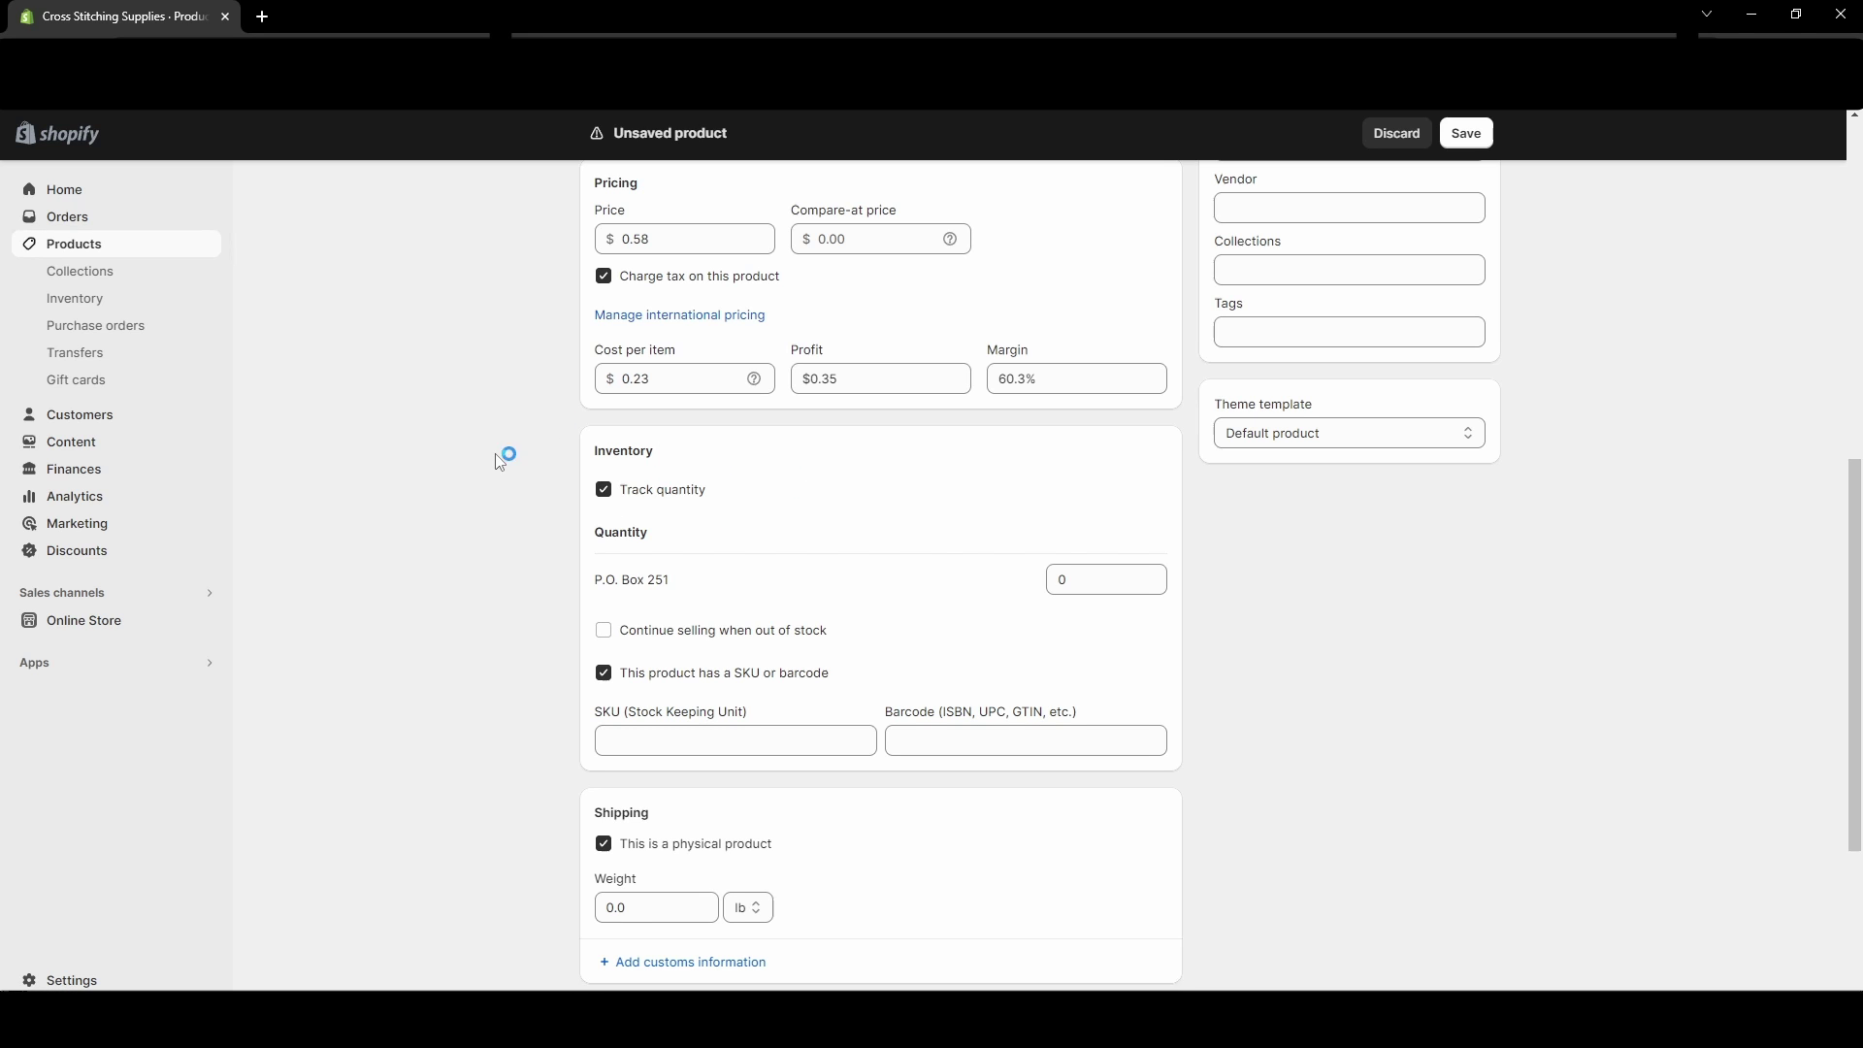
Step: Set 12 units at P.O. Box 251, keeping Track quantity on
{"action": "left_click", "coordinate": [615, 492]}
{"action": "left_click", "coordinate": [604, 492]}
{"action": "double_click", "coordinate": [1071, 587]}
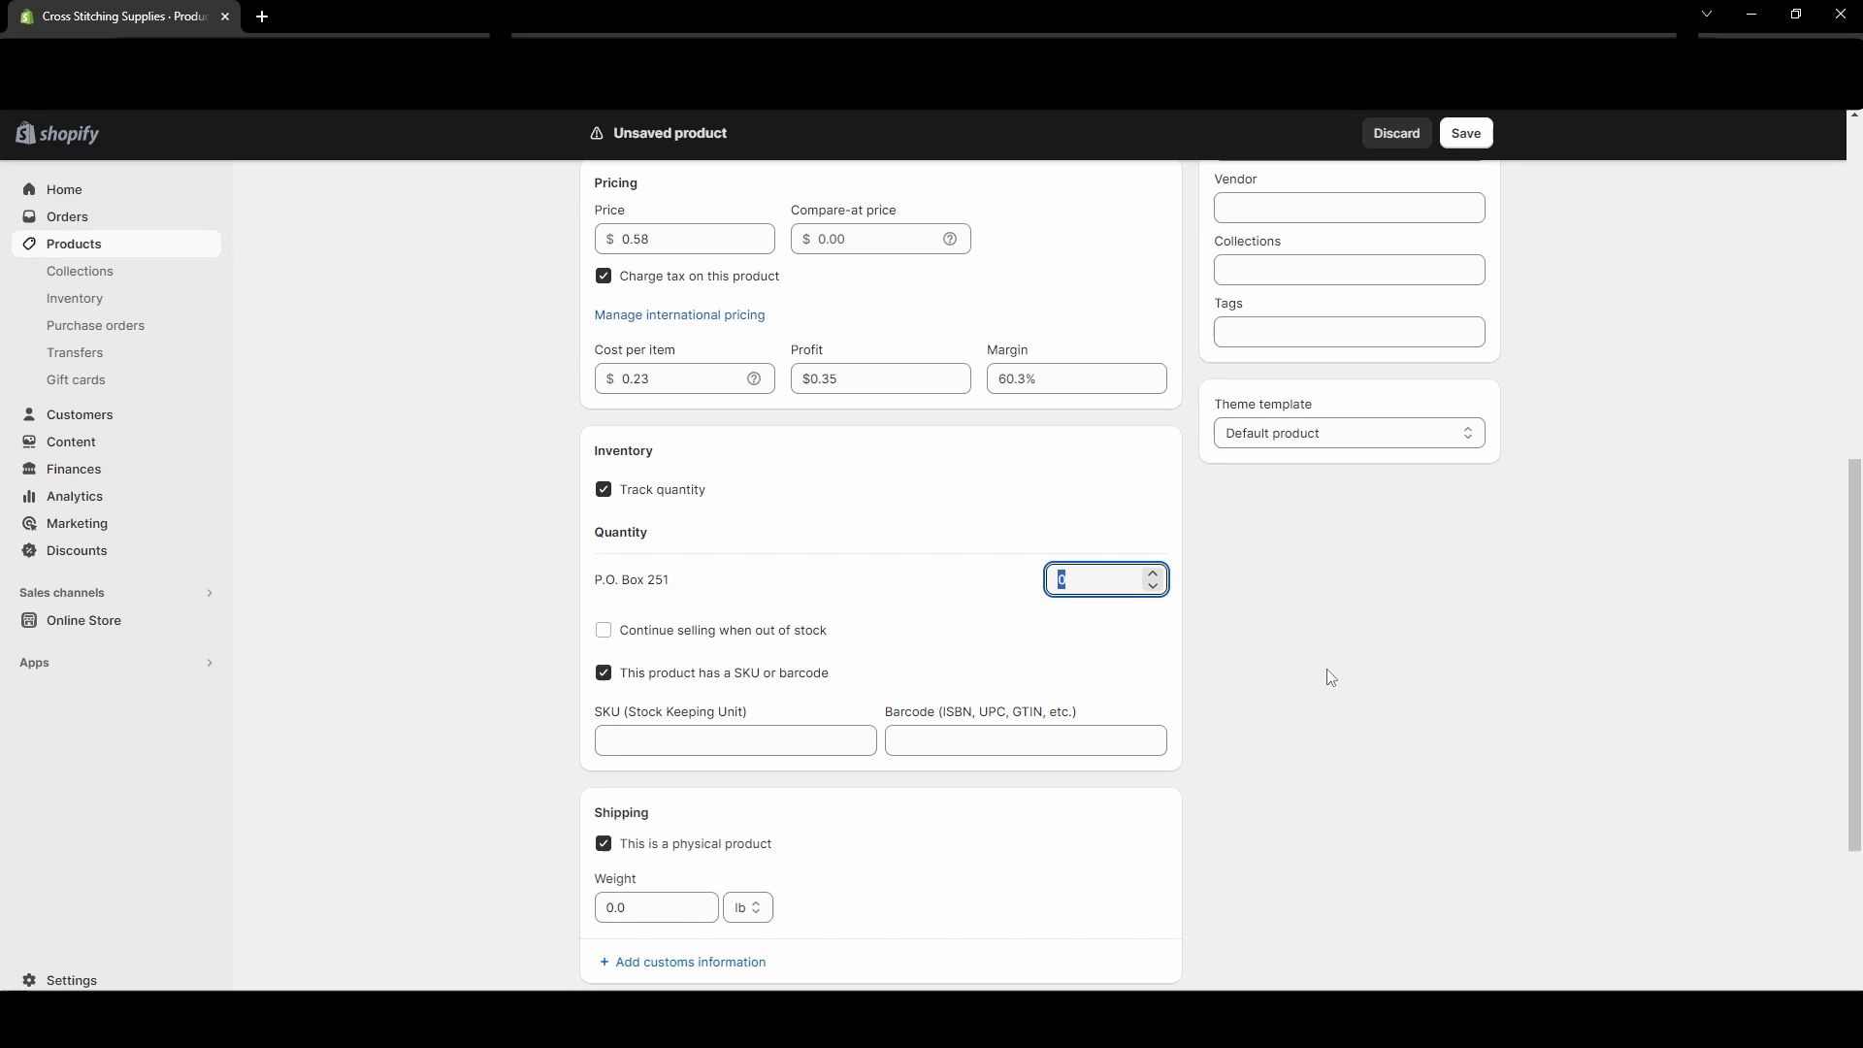
{"action": "type", "text": "12"}
{"action": "left_click", "coordinate": [452, 574]}
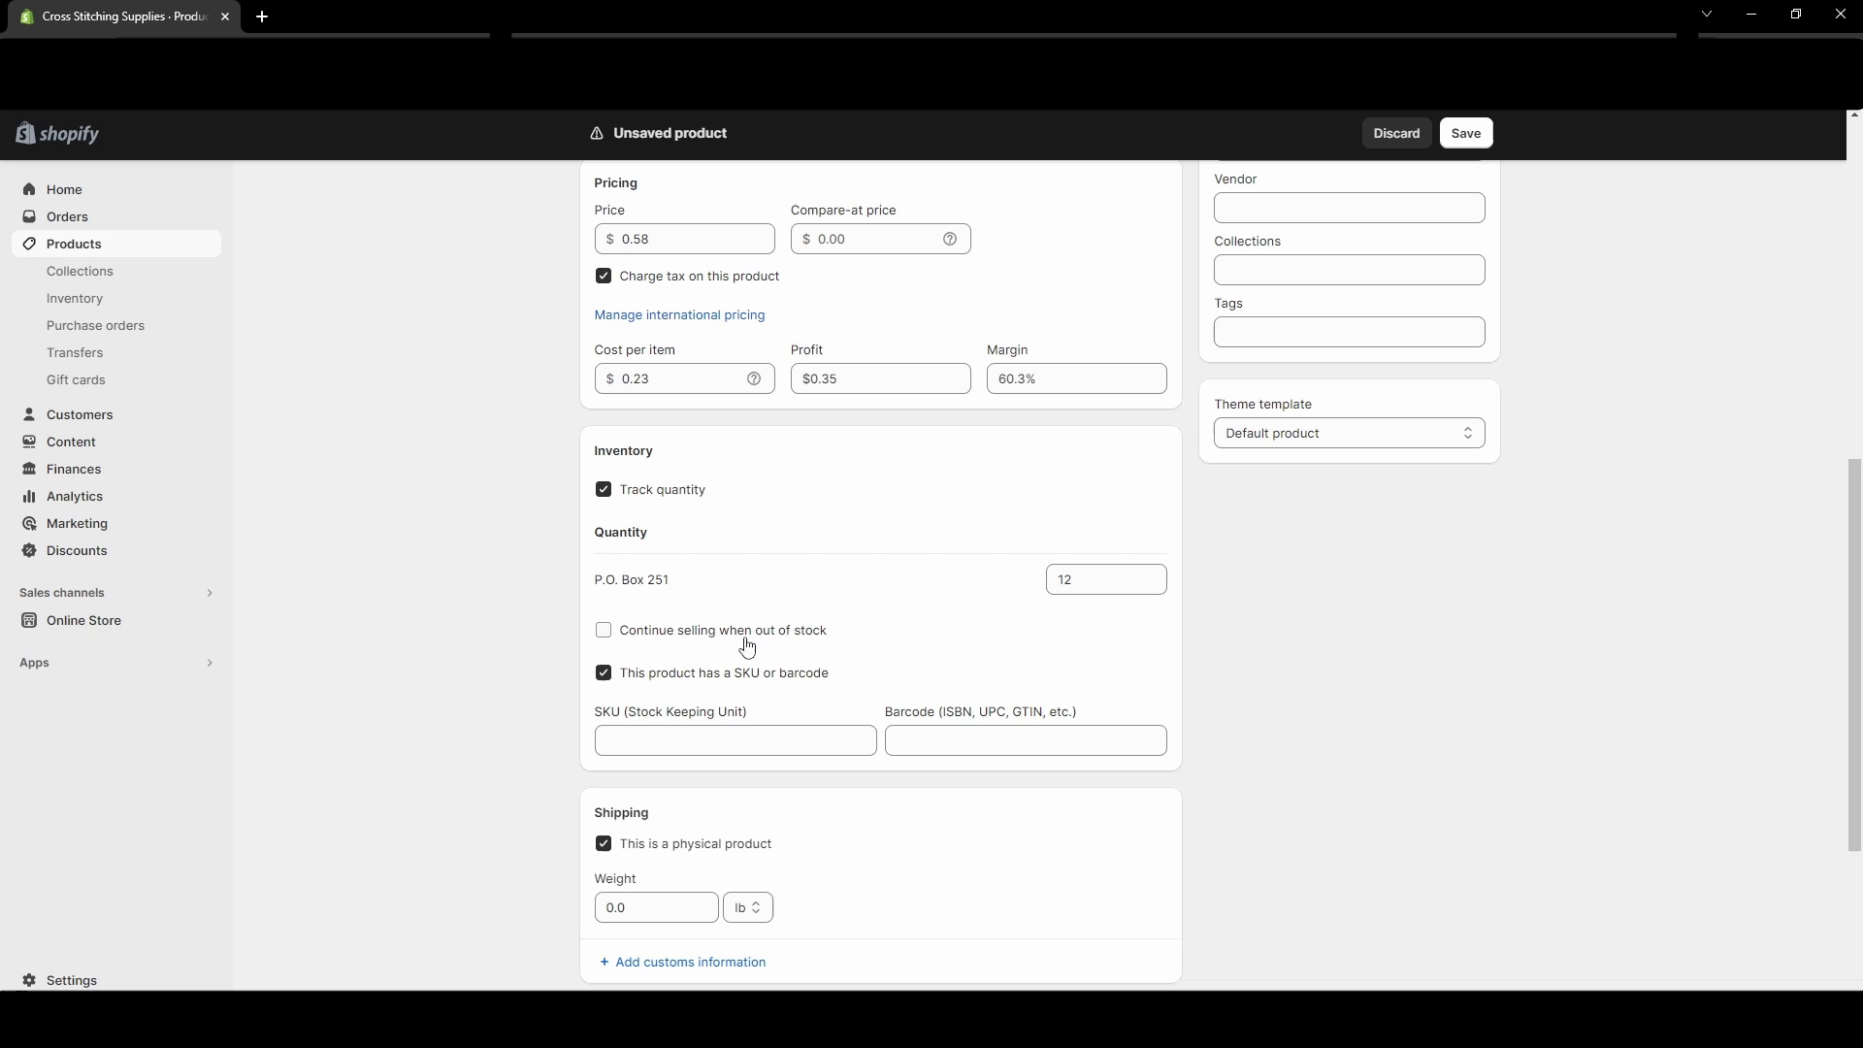
Step: Try the out-of-stock selling and no-SKU checkboxes, leaving both unchecked
{"action": "left_click", "coordinate": [648, 639]}
{"action": "left_click", "coordinate": [601, 640]}
{"action": "left_click", "coordinate": [604, 672]}
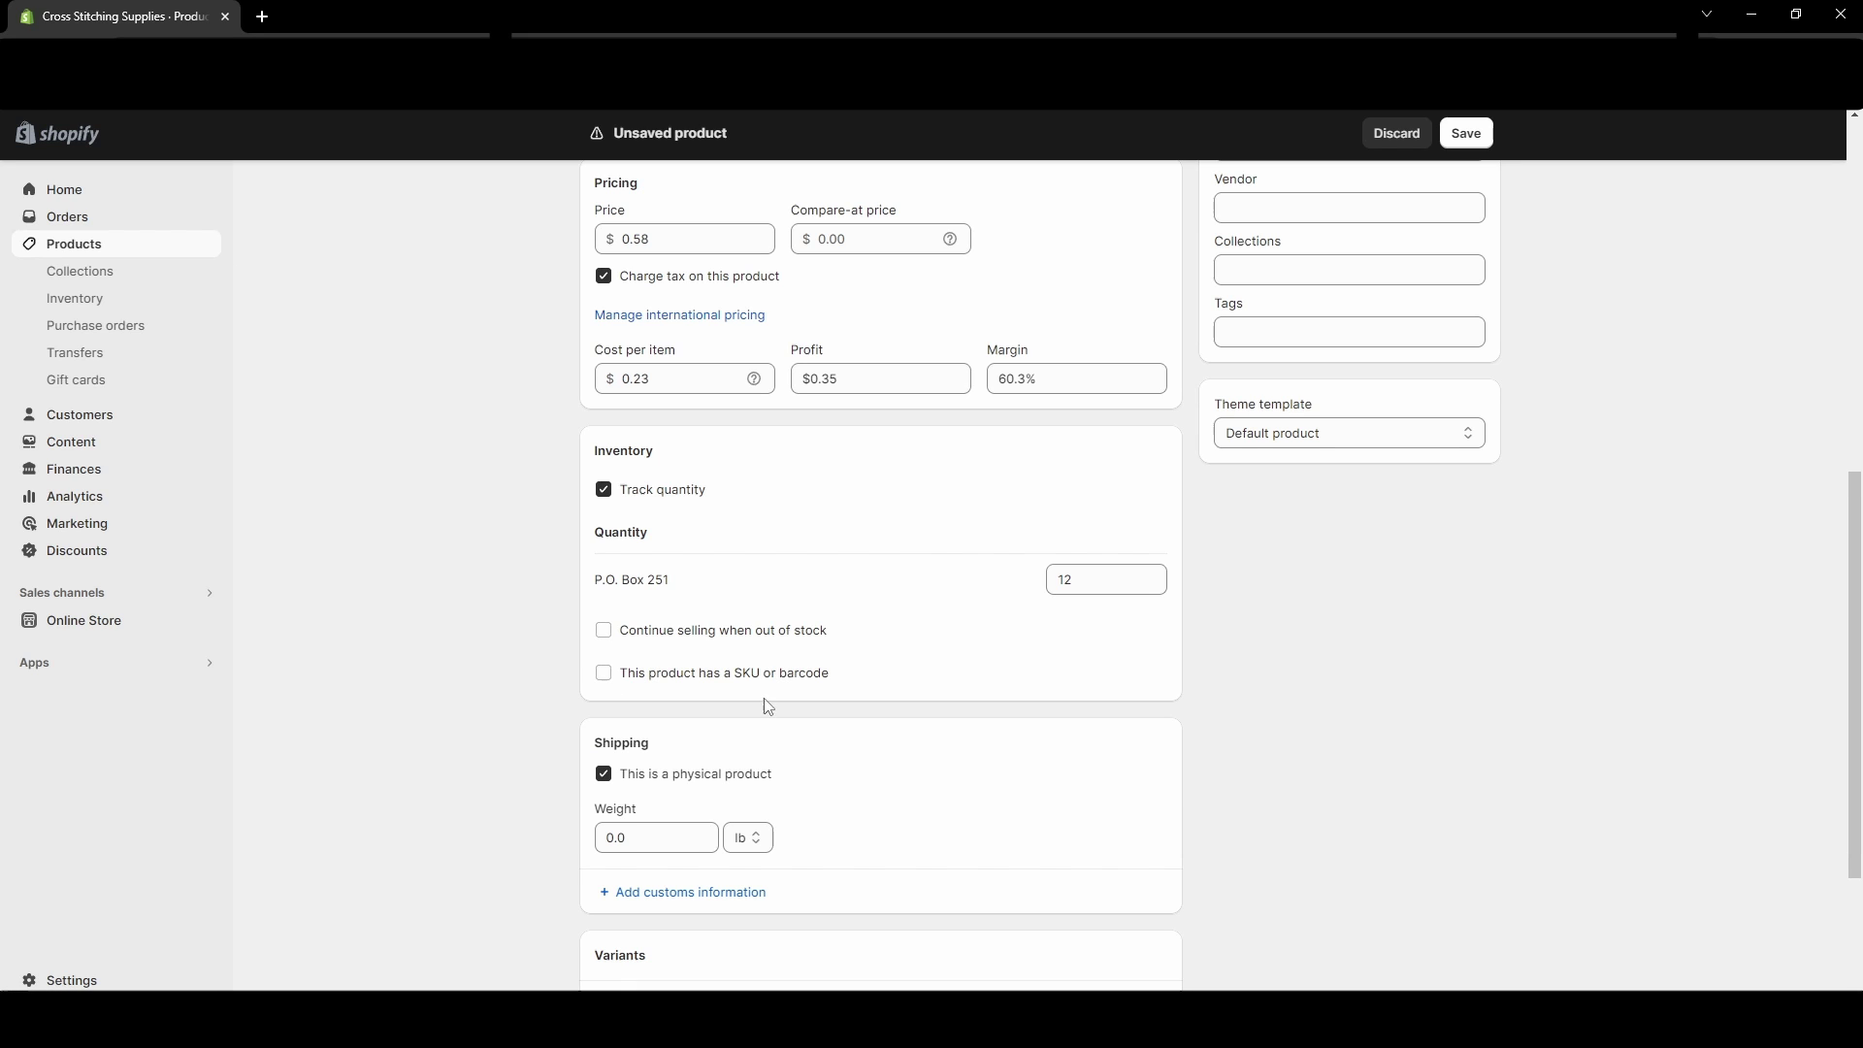
{"action": "left_click", "coordinate": [604, 672]}
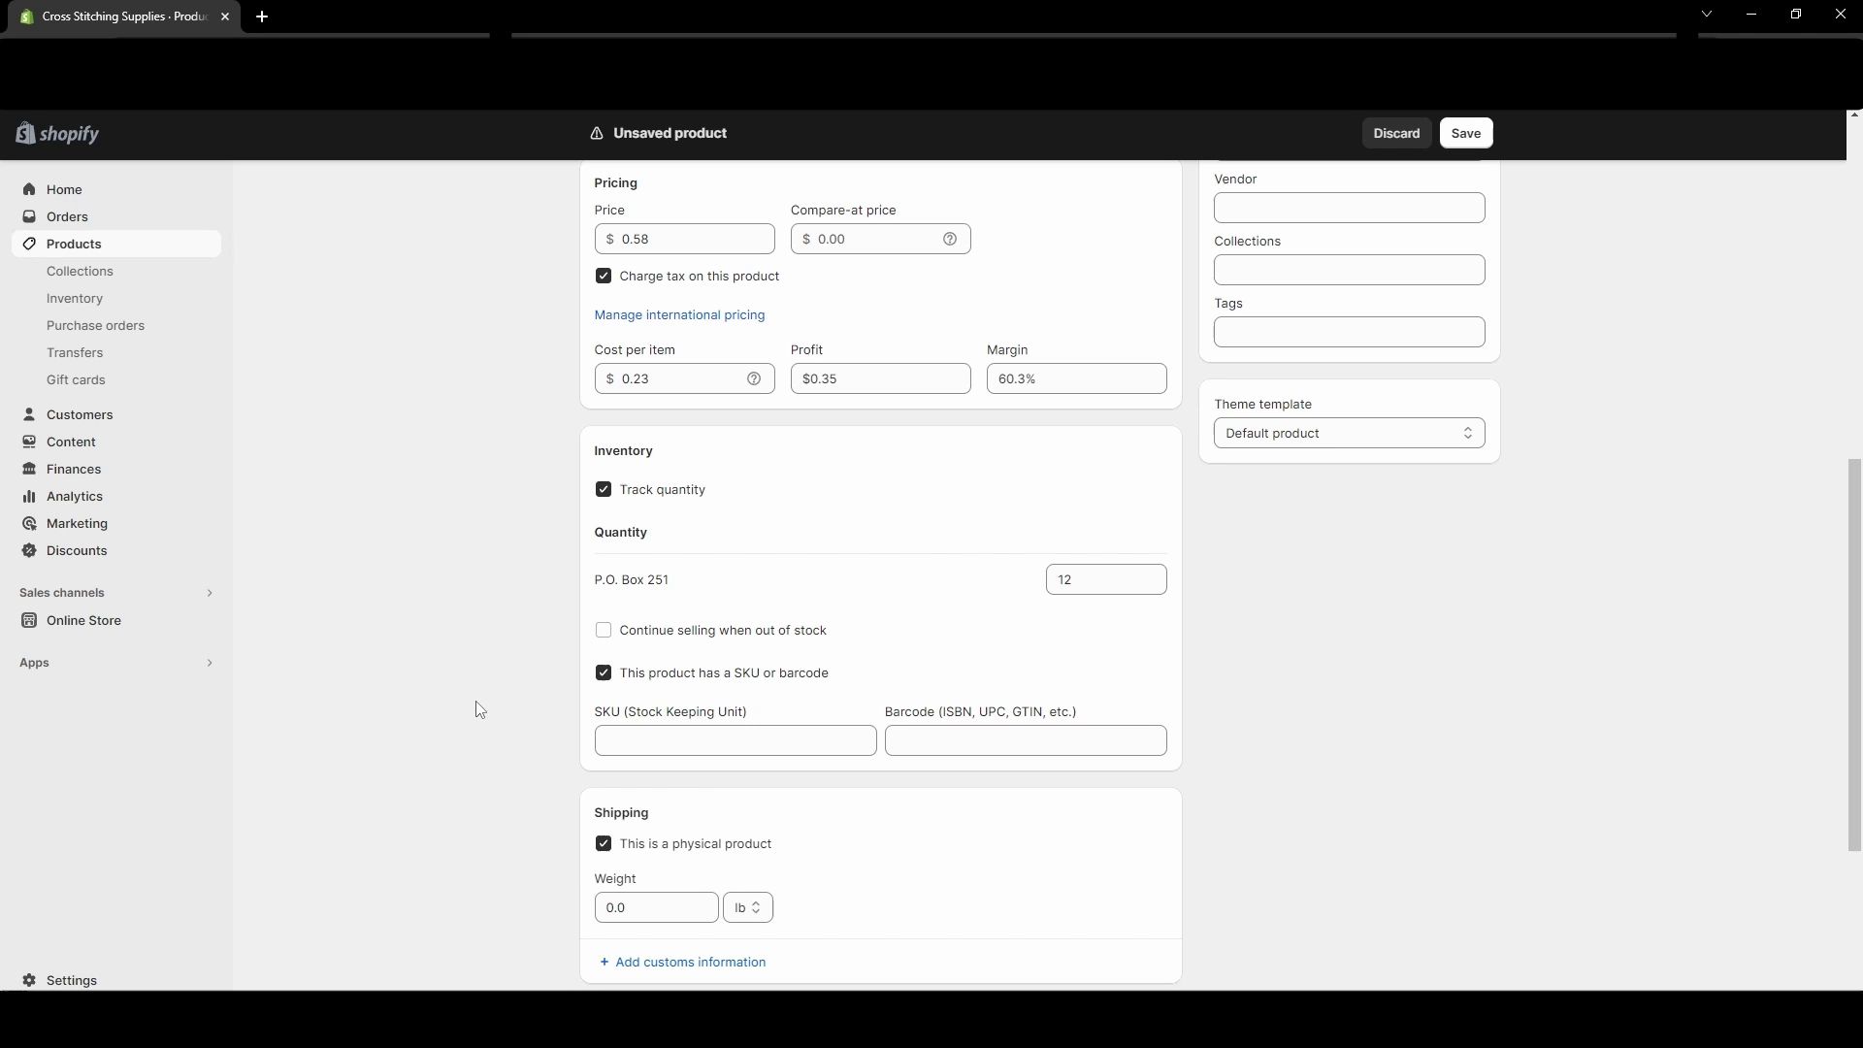
{"action": "scroll", "coordinate": [1015, 773], "scroll_direction": "up", "scroll_amount": 1}
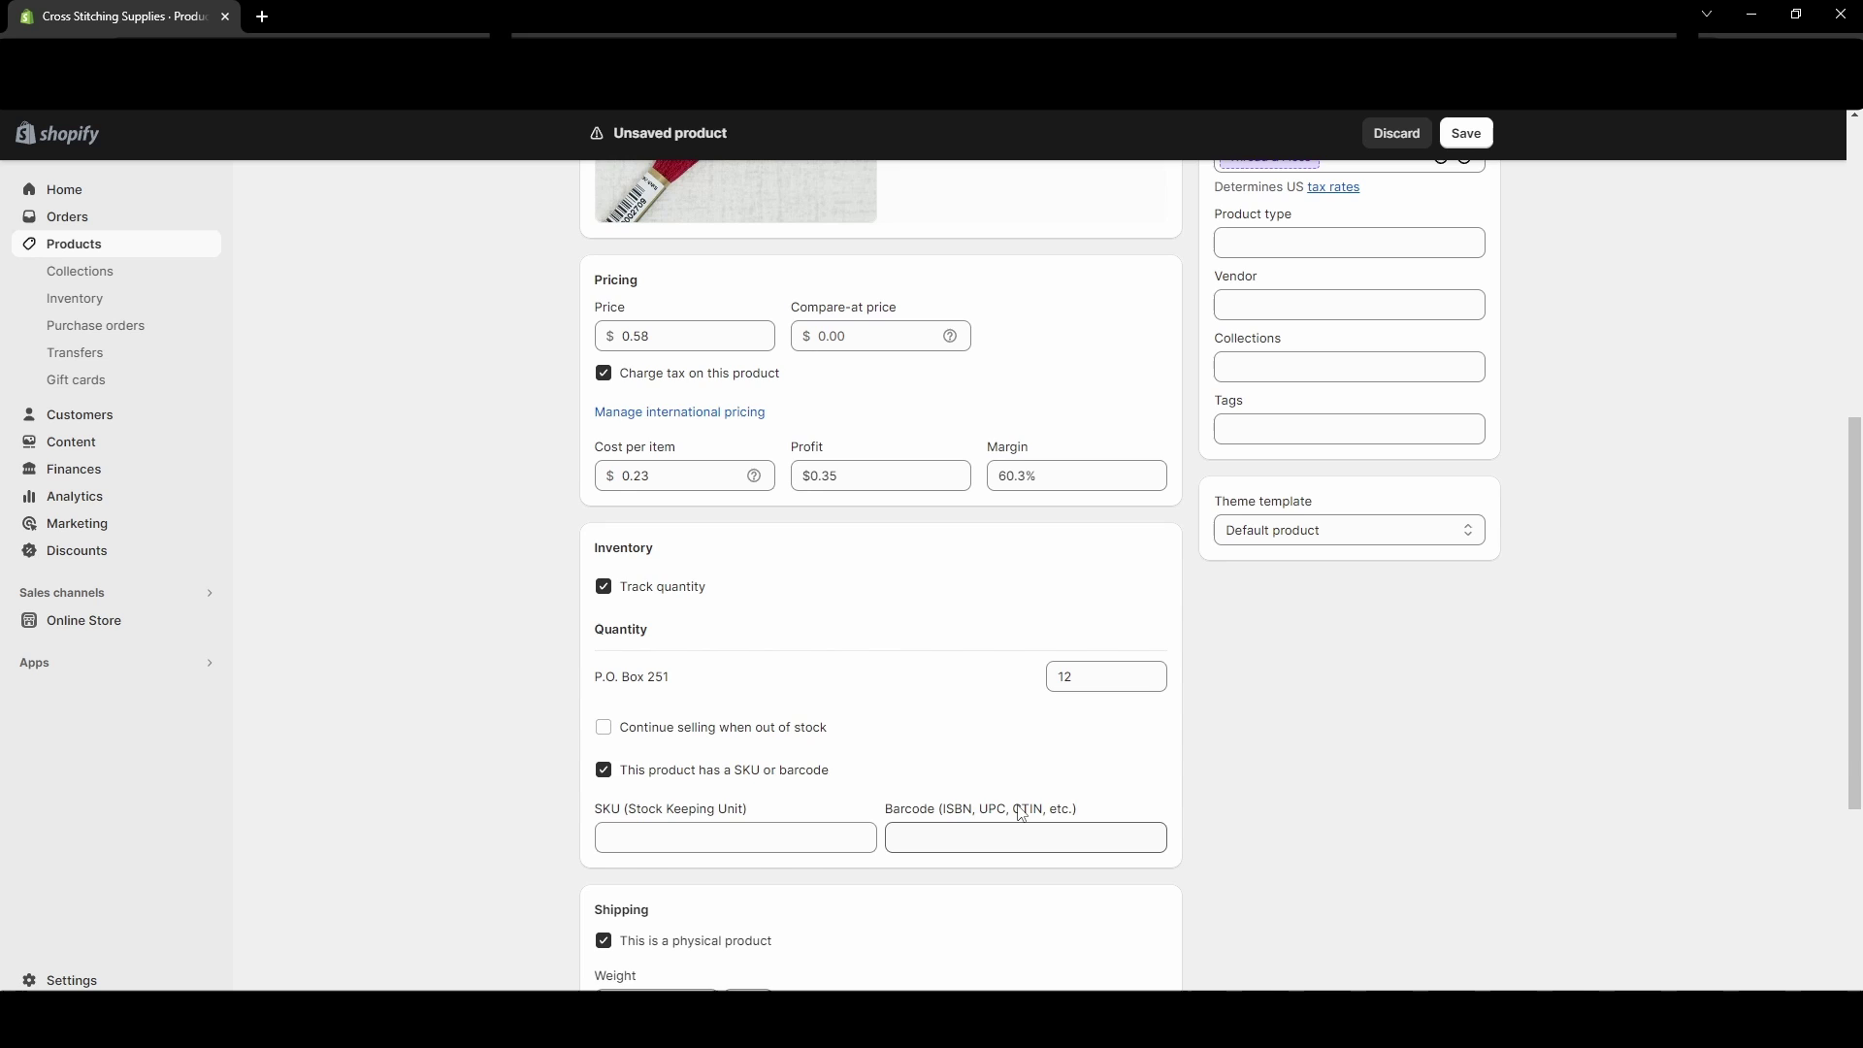
{"action": "scroll", "coordinate": [1021, 813], "scroll_direction": "up", "scroll_amount": 2}
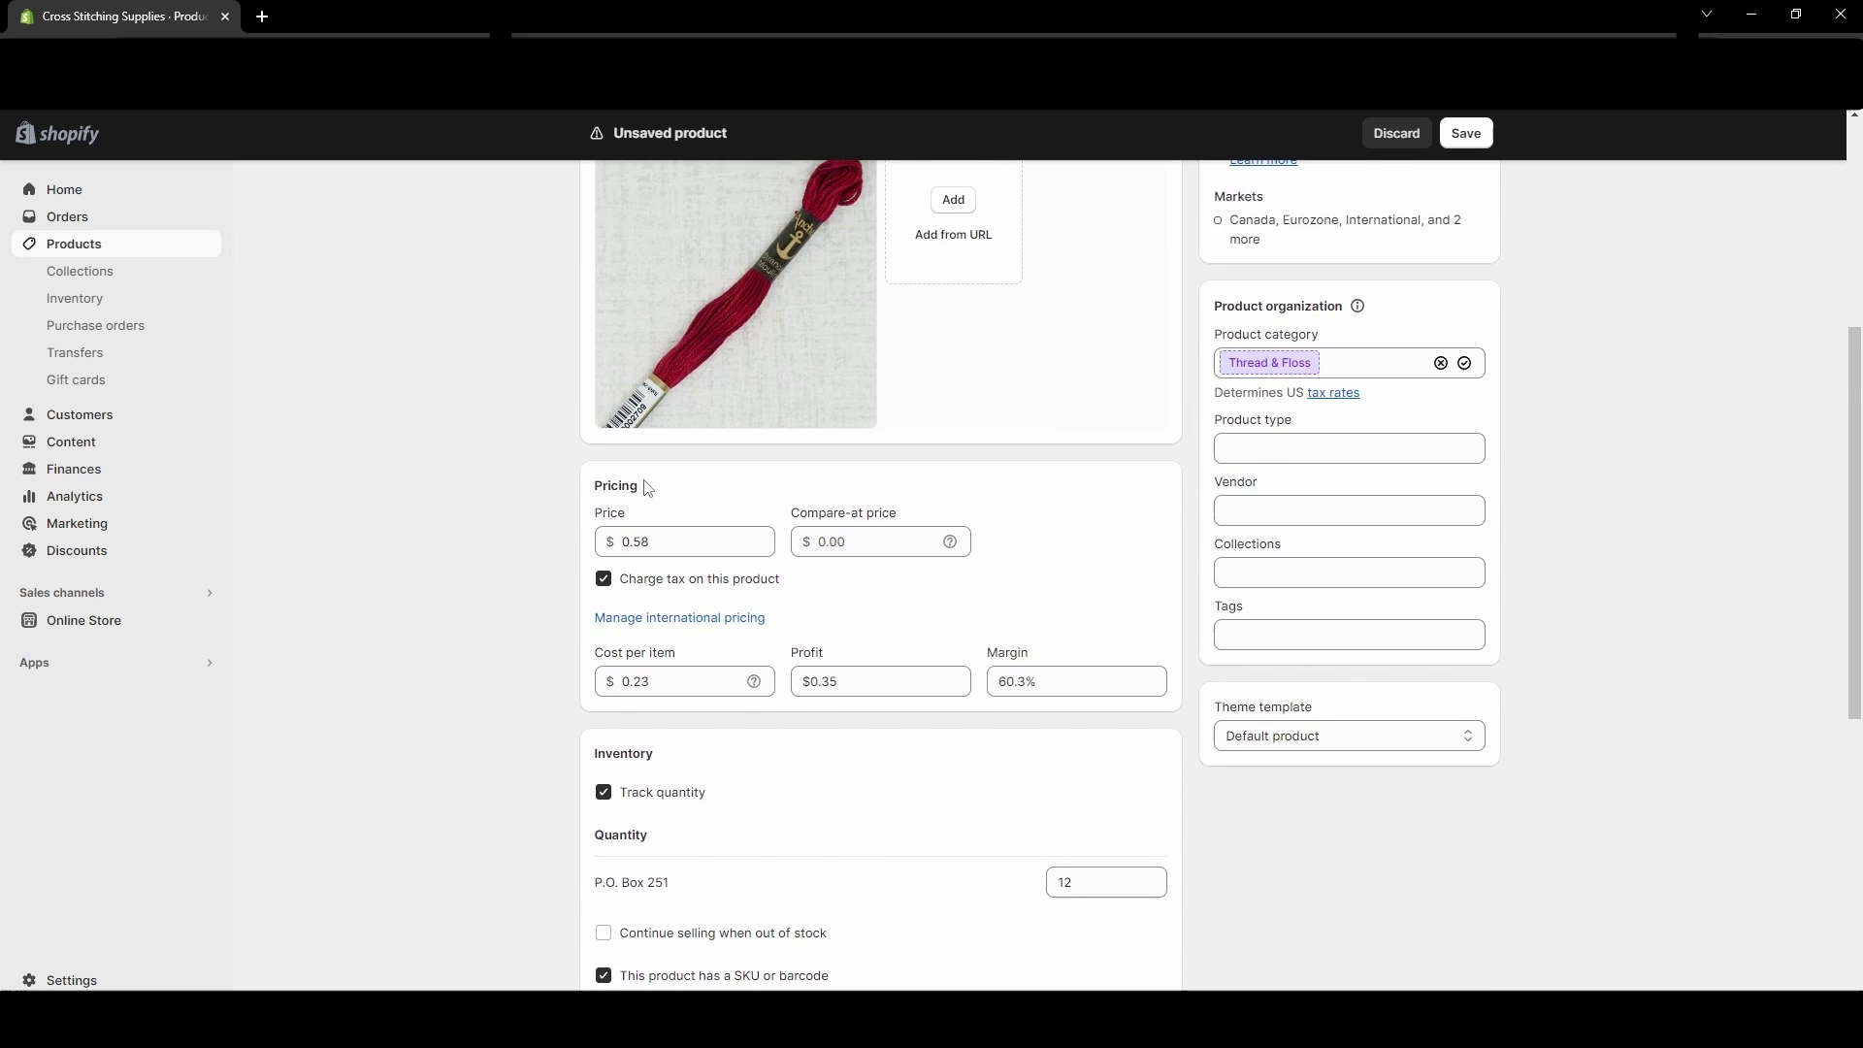
{"action": "scroll", "coordinate": [647, 487], "scroll_direction": "up", "scroll_amount": 2}
{"action": "scroll", "coordinate": [771, 762], "scroll_direction": "down", "scroll_amount": 3}
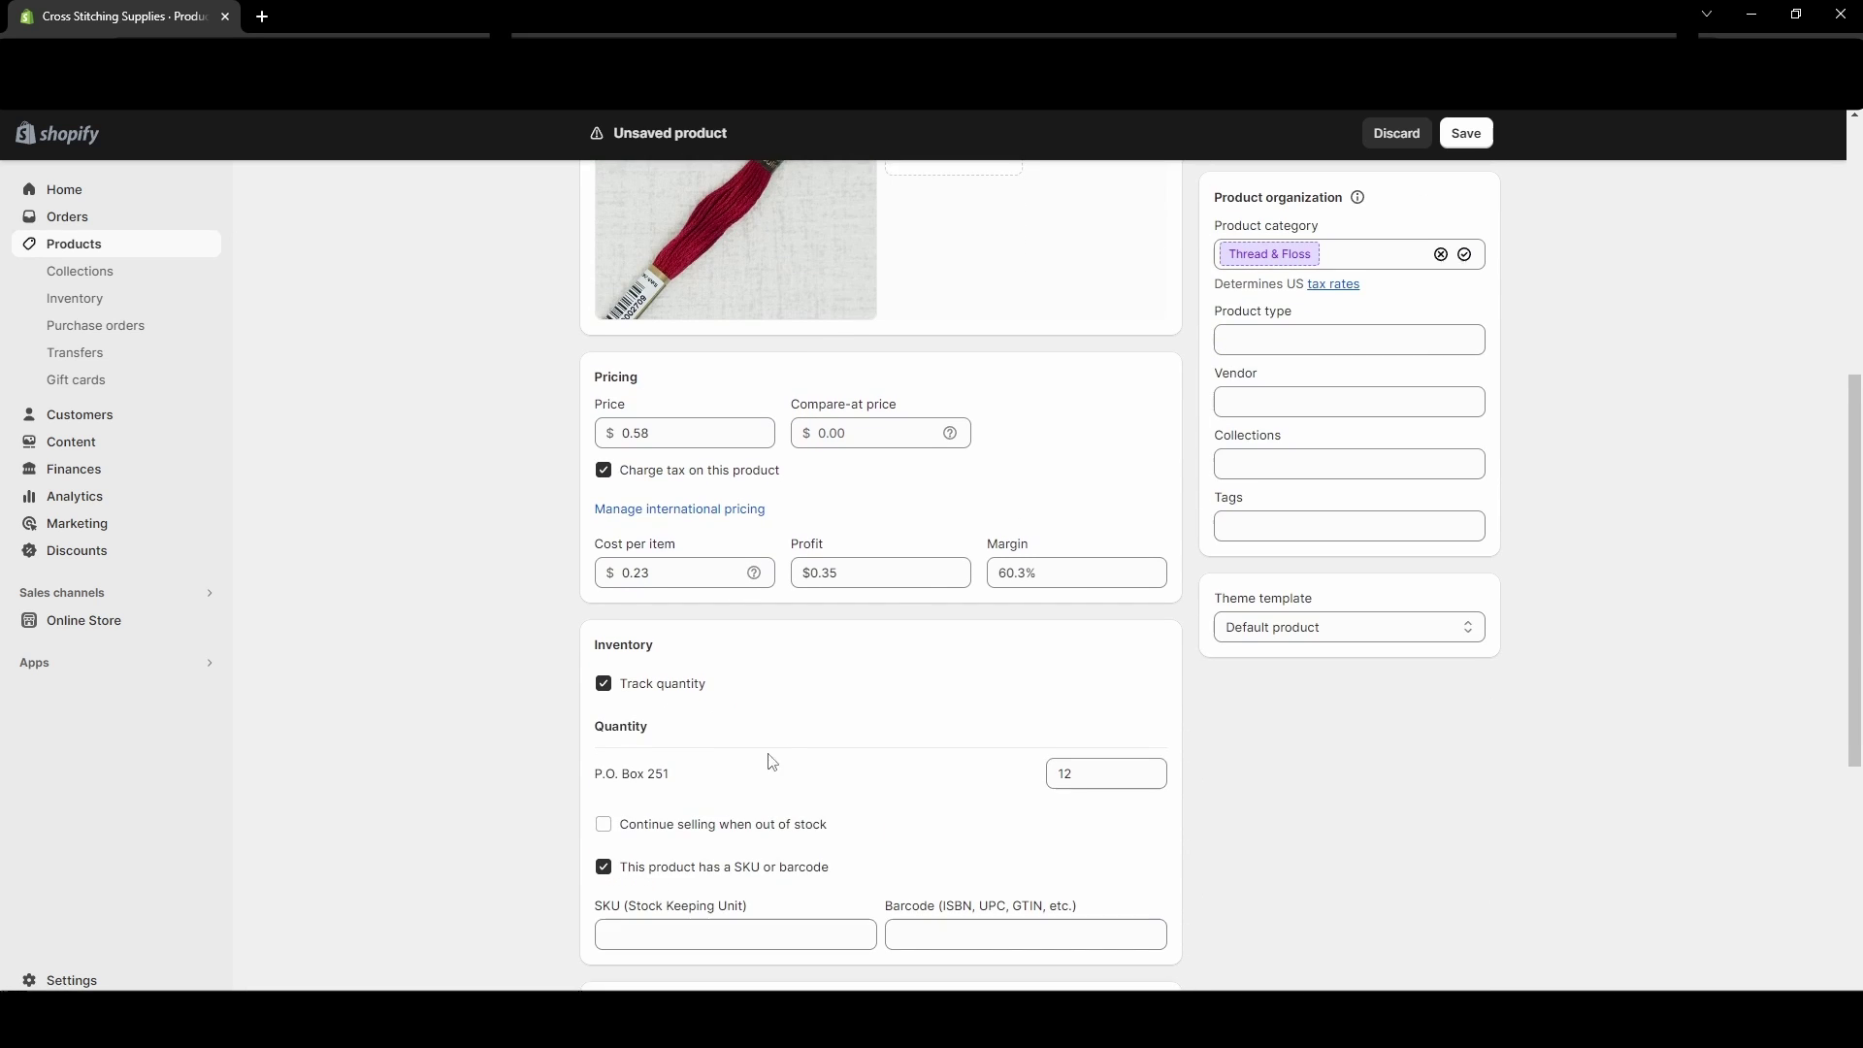
{"action": "scroll", "coordinate": [1051, 744], "scroll_direction": "down", "scroll_amount": 2}
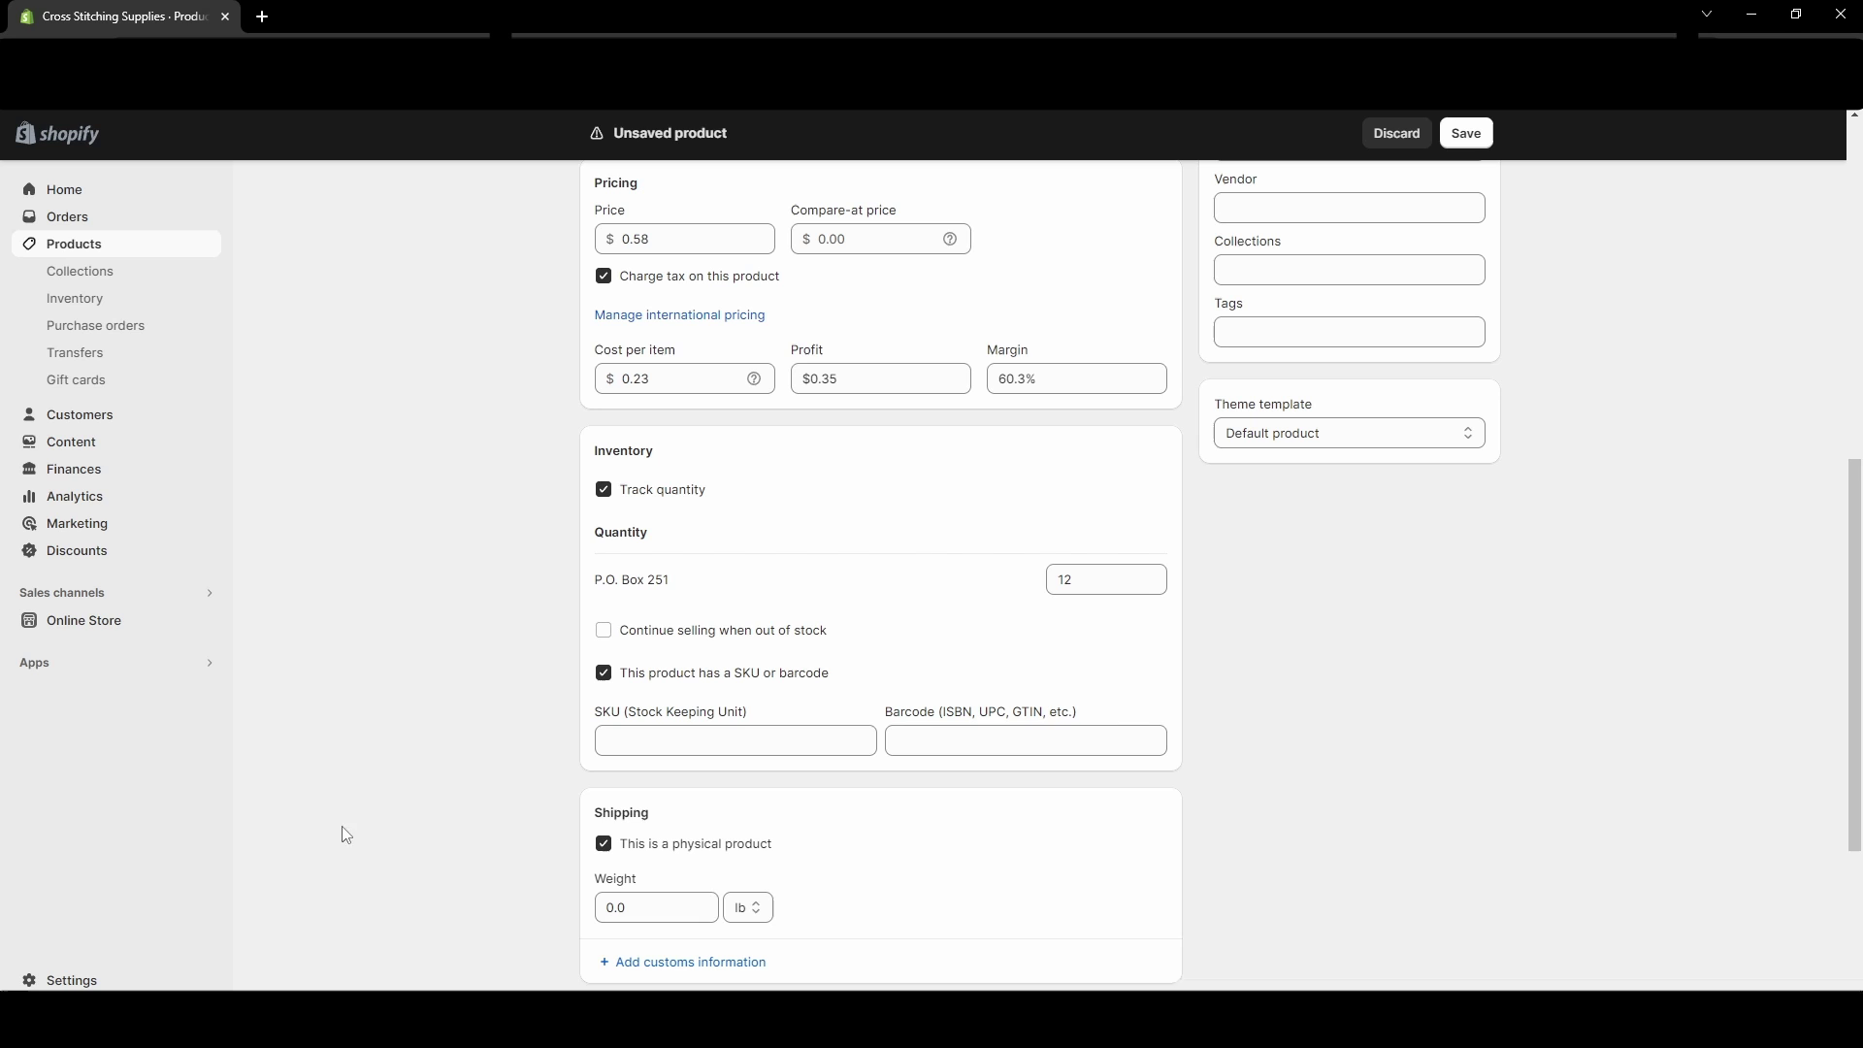
{"action": "scroll", "coordinate": [1213, 709], "scroll_direction": "down", "scroll_amount": 3}
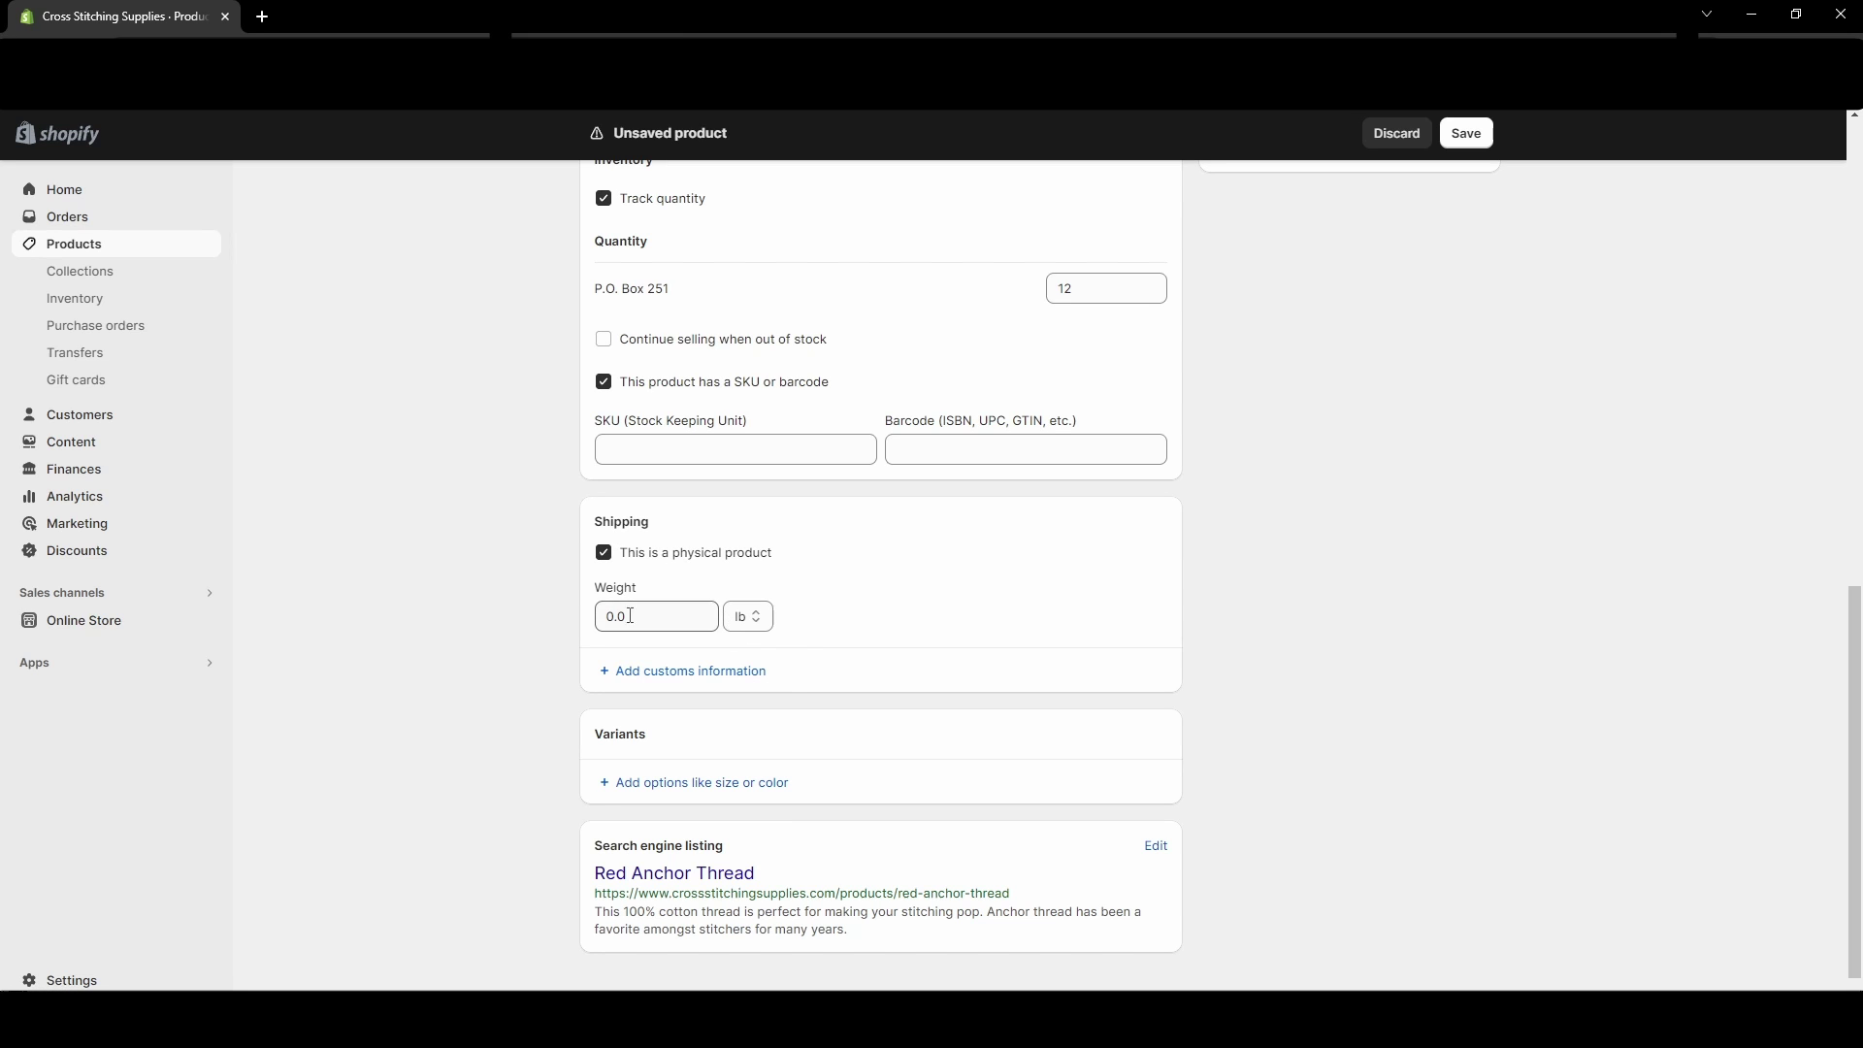
Step: Enter a shipping weight of 1.0 lb
{"action": "left_click", "coordinate": [678, 612]}
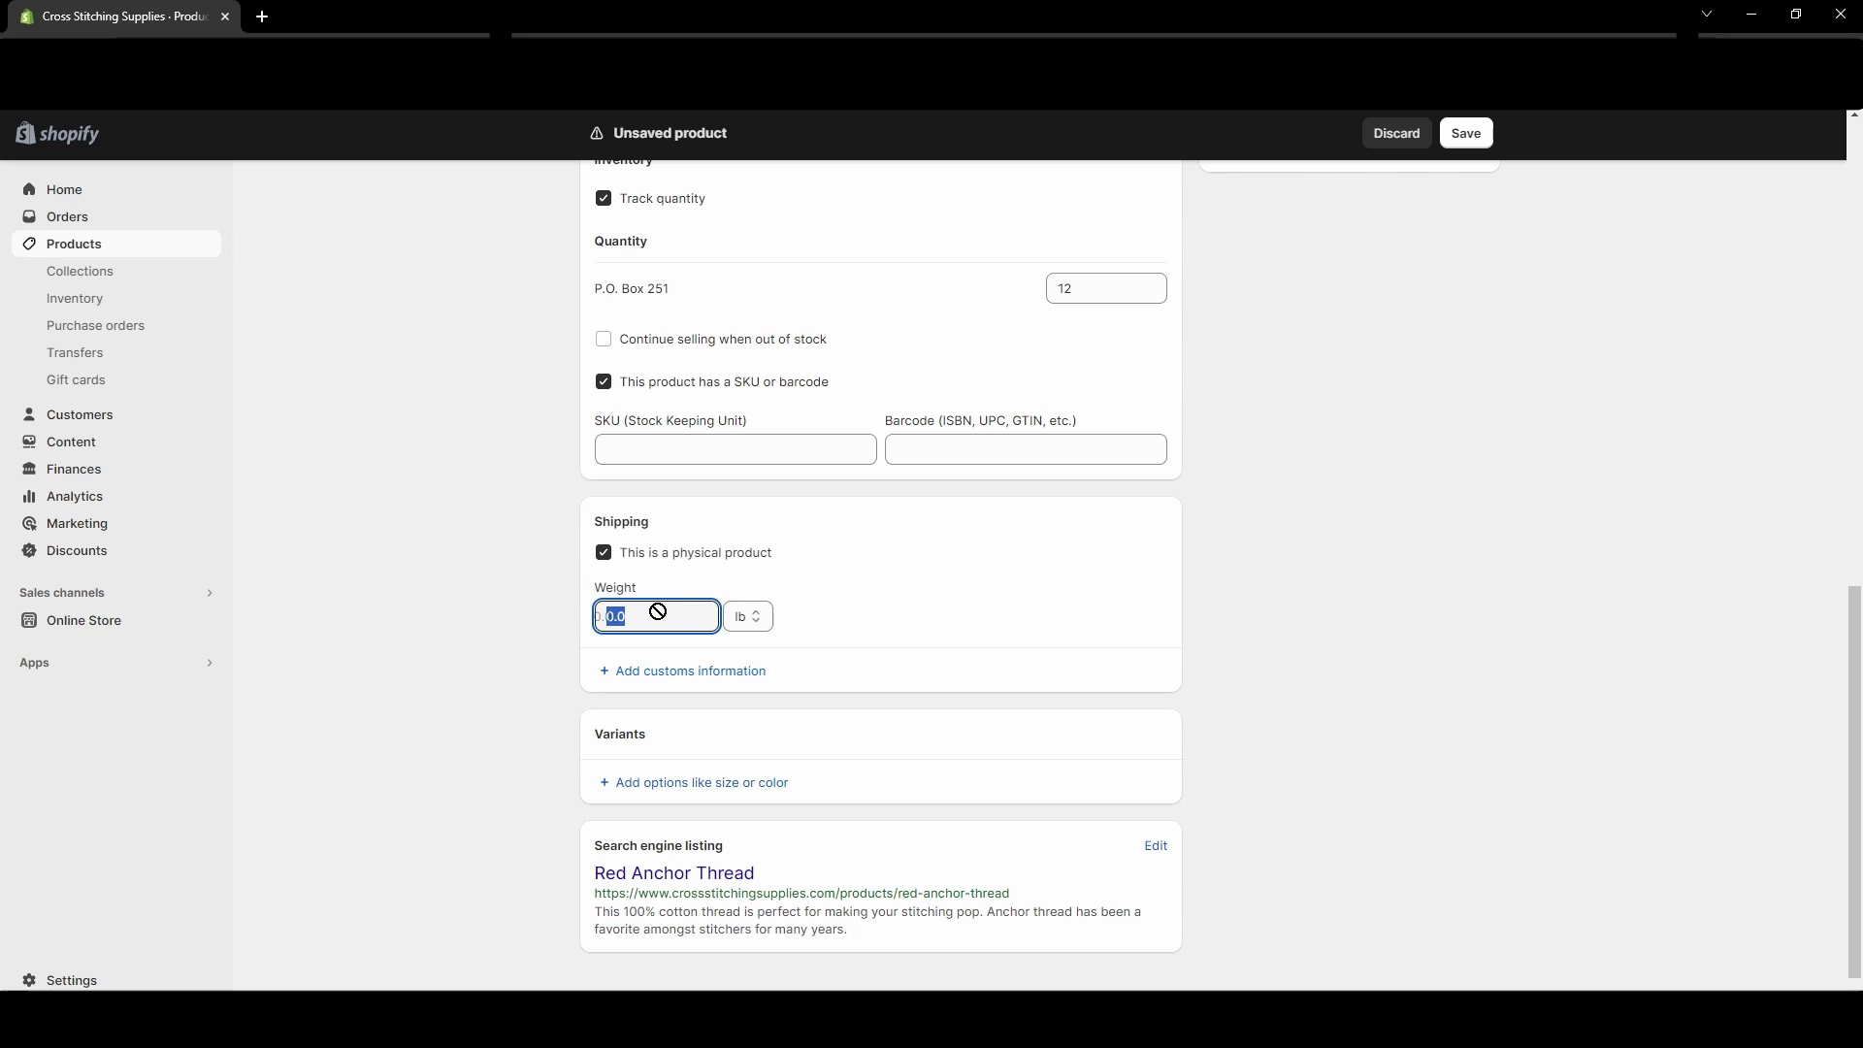
{"action": "type", "text": "1"}
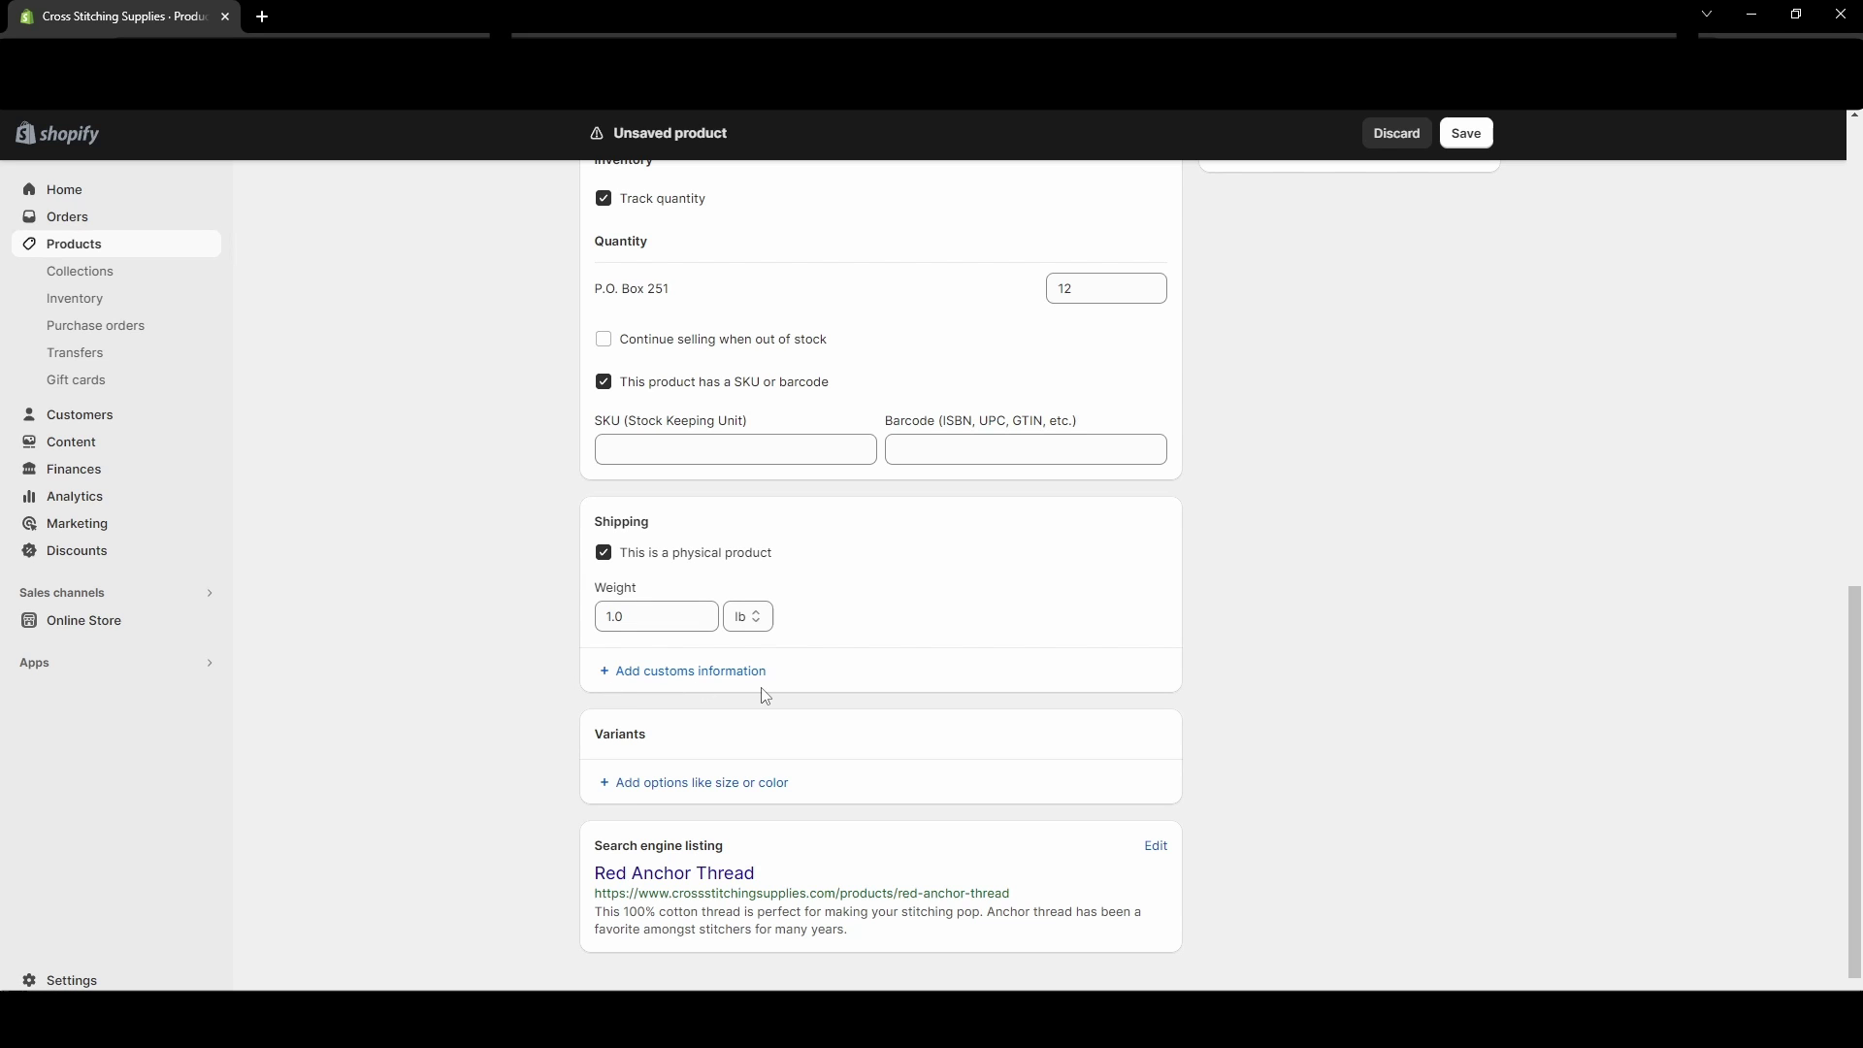
Step: Reveal the Country/Region of origin and HS code customs fields
{"action": "left_click", "coordinate": [728, 677]}
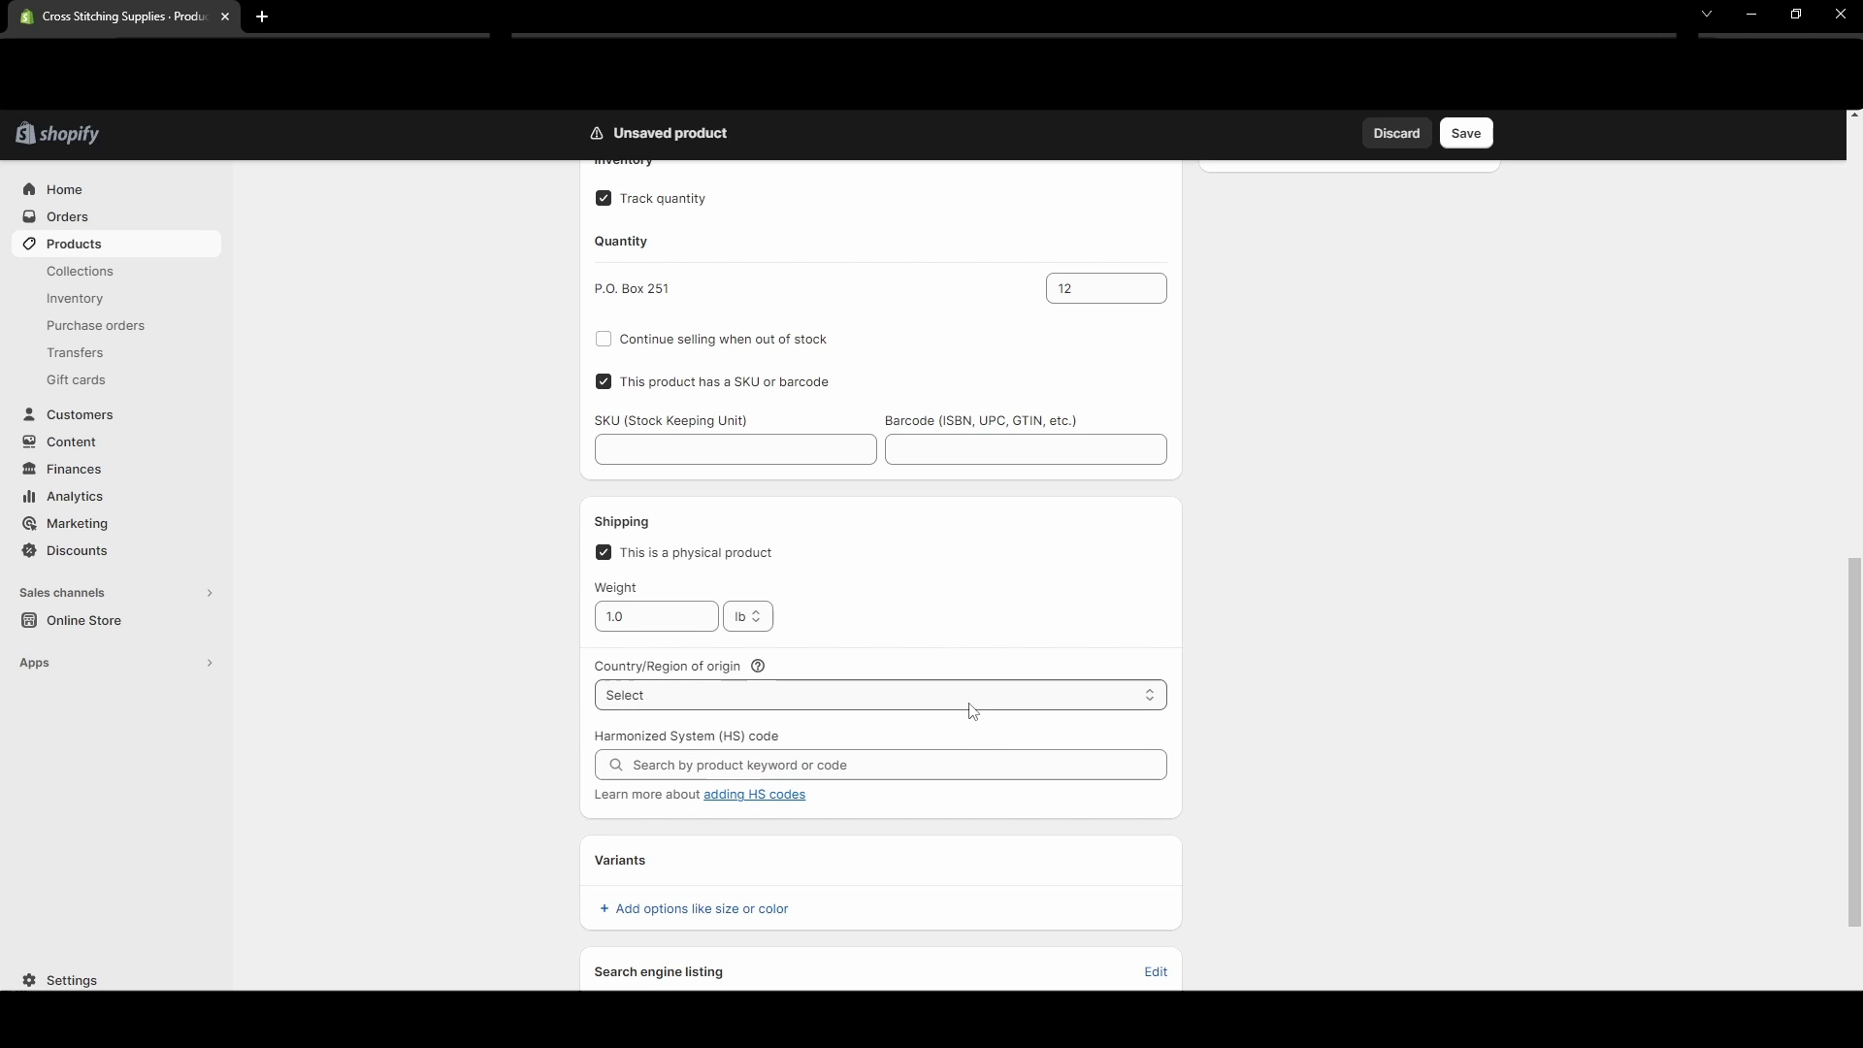
{"action": "scroll", "coordinate": [975, 723], "scroll_direction": "down", "scroll_amount": 2}
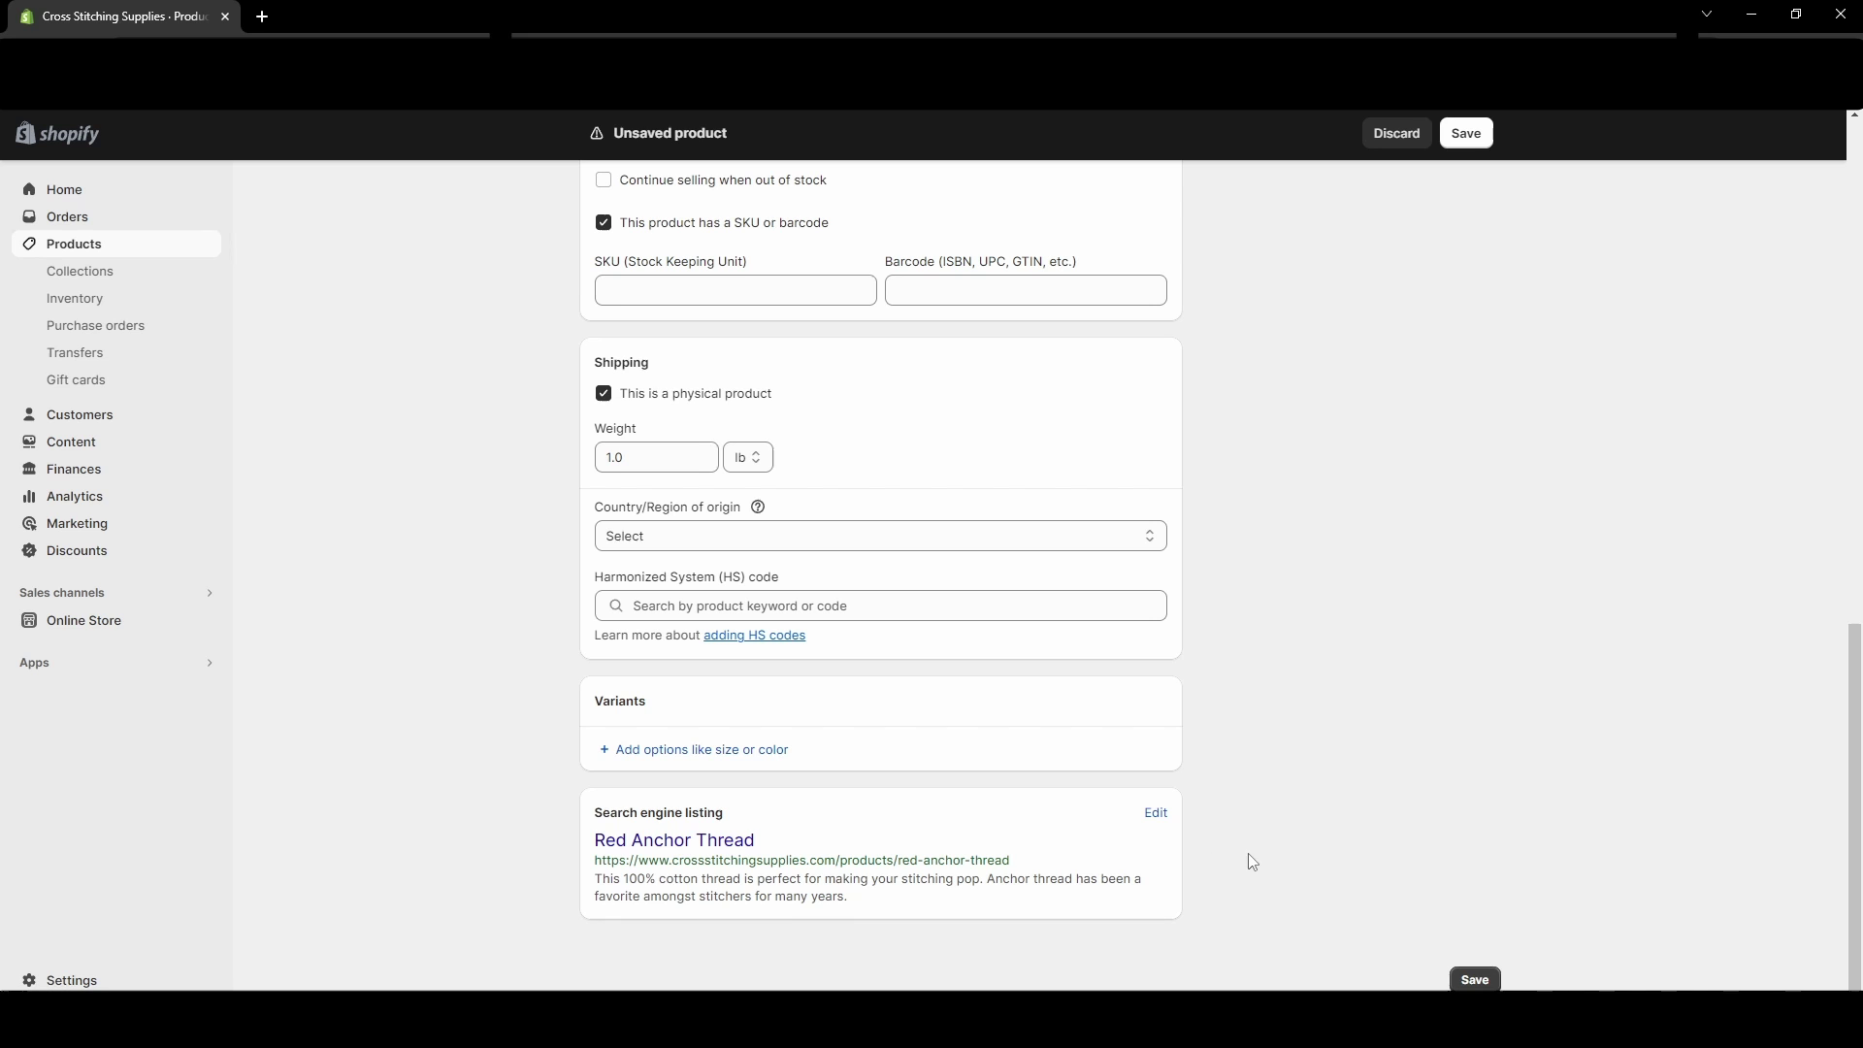
{"action": "scroll", "coordinate": [1243, 861], "scroll_direction": "up", "scroll_amount": 8}
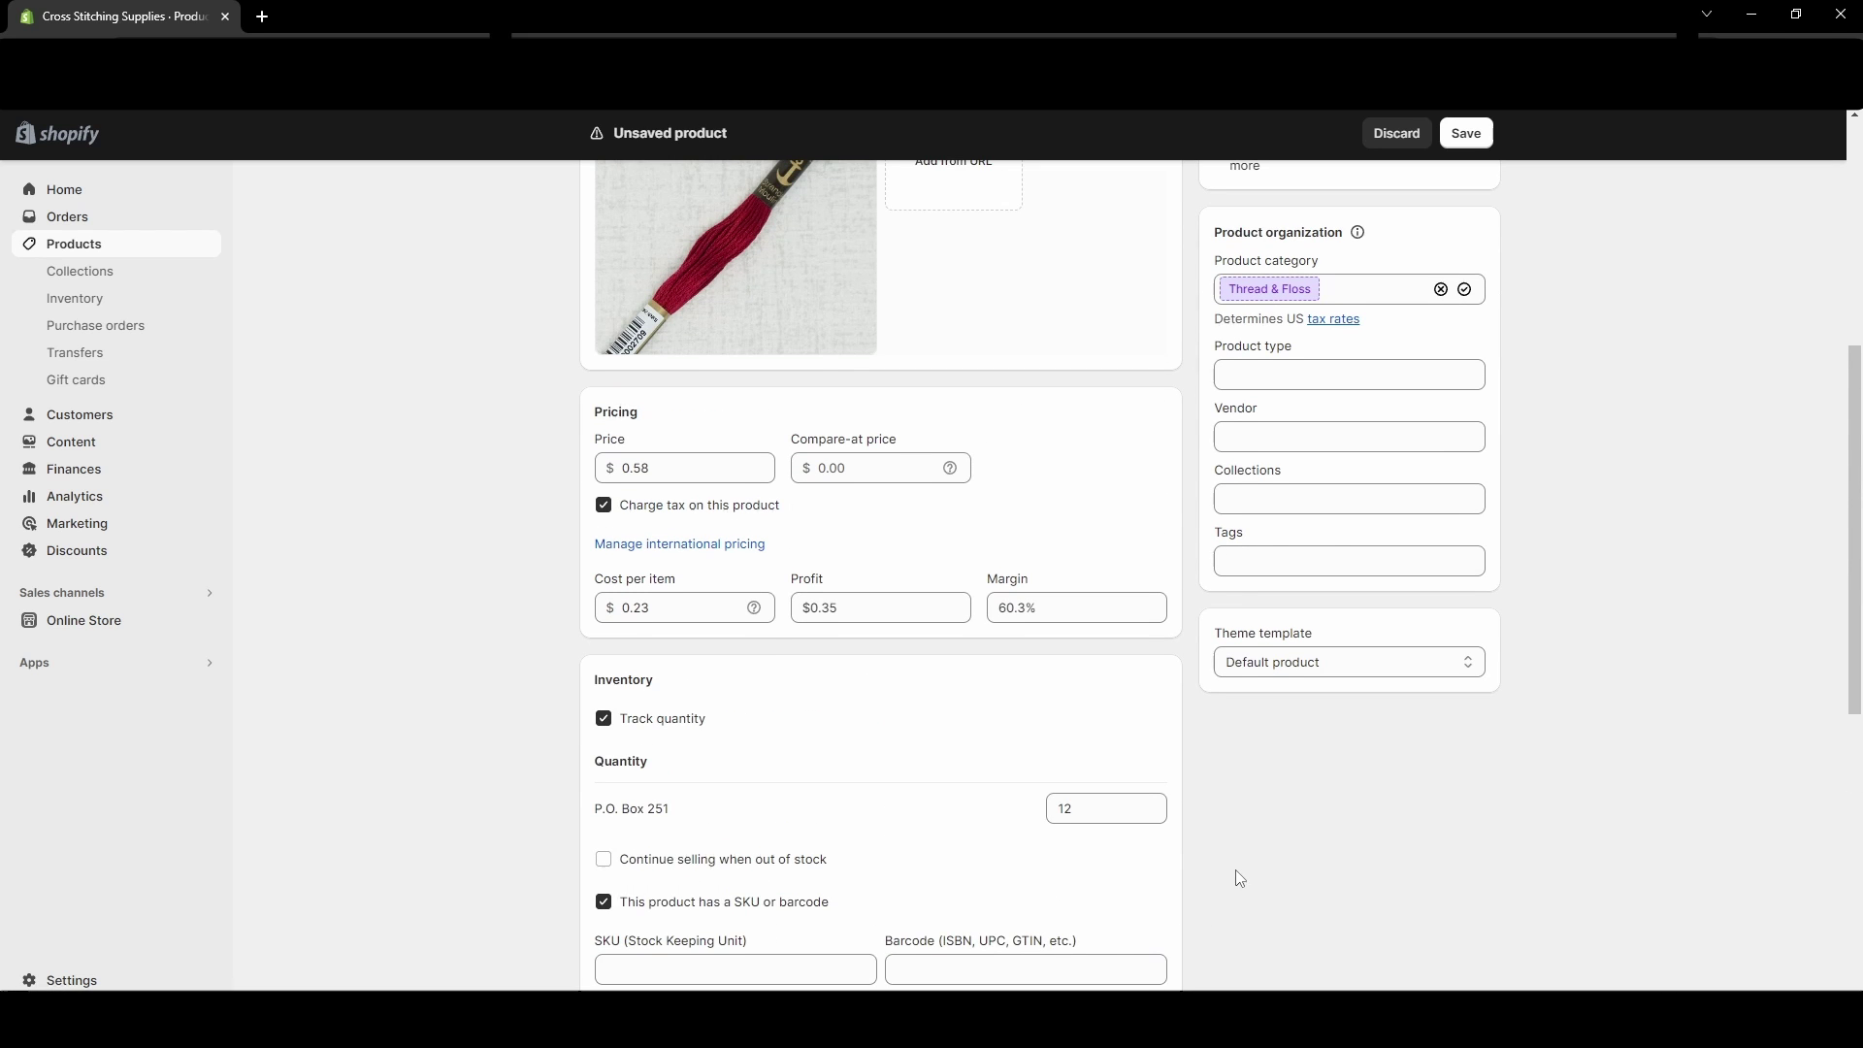
{"action": "scroll", "coordinate": [1043, 764], "scroll_direction": "up", "scroll_amount": 5}
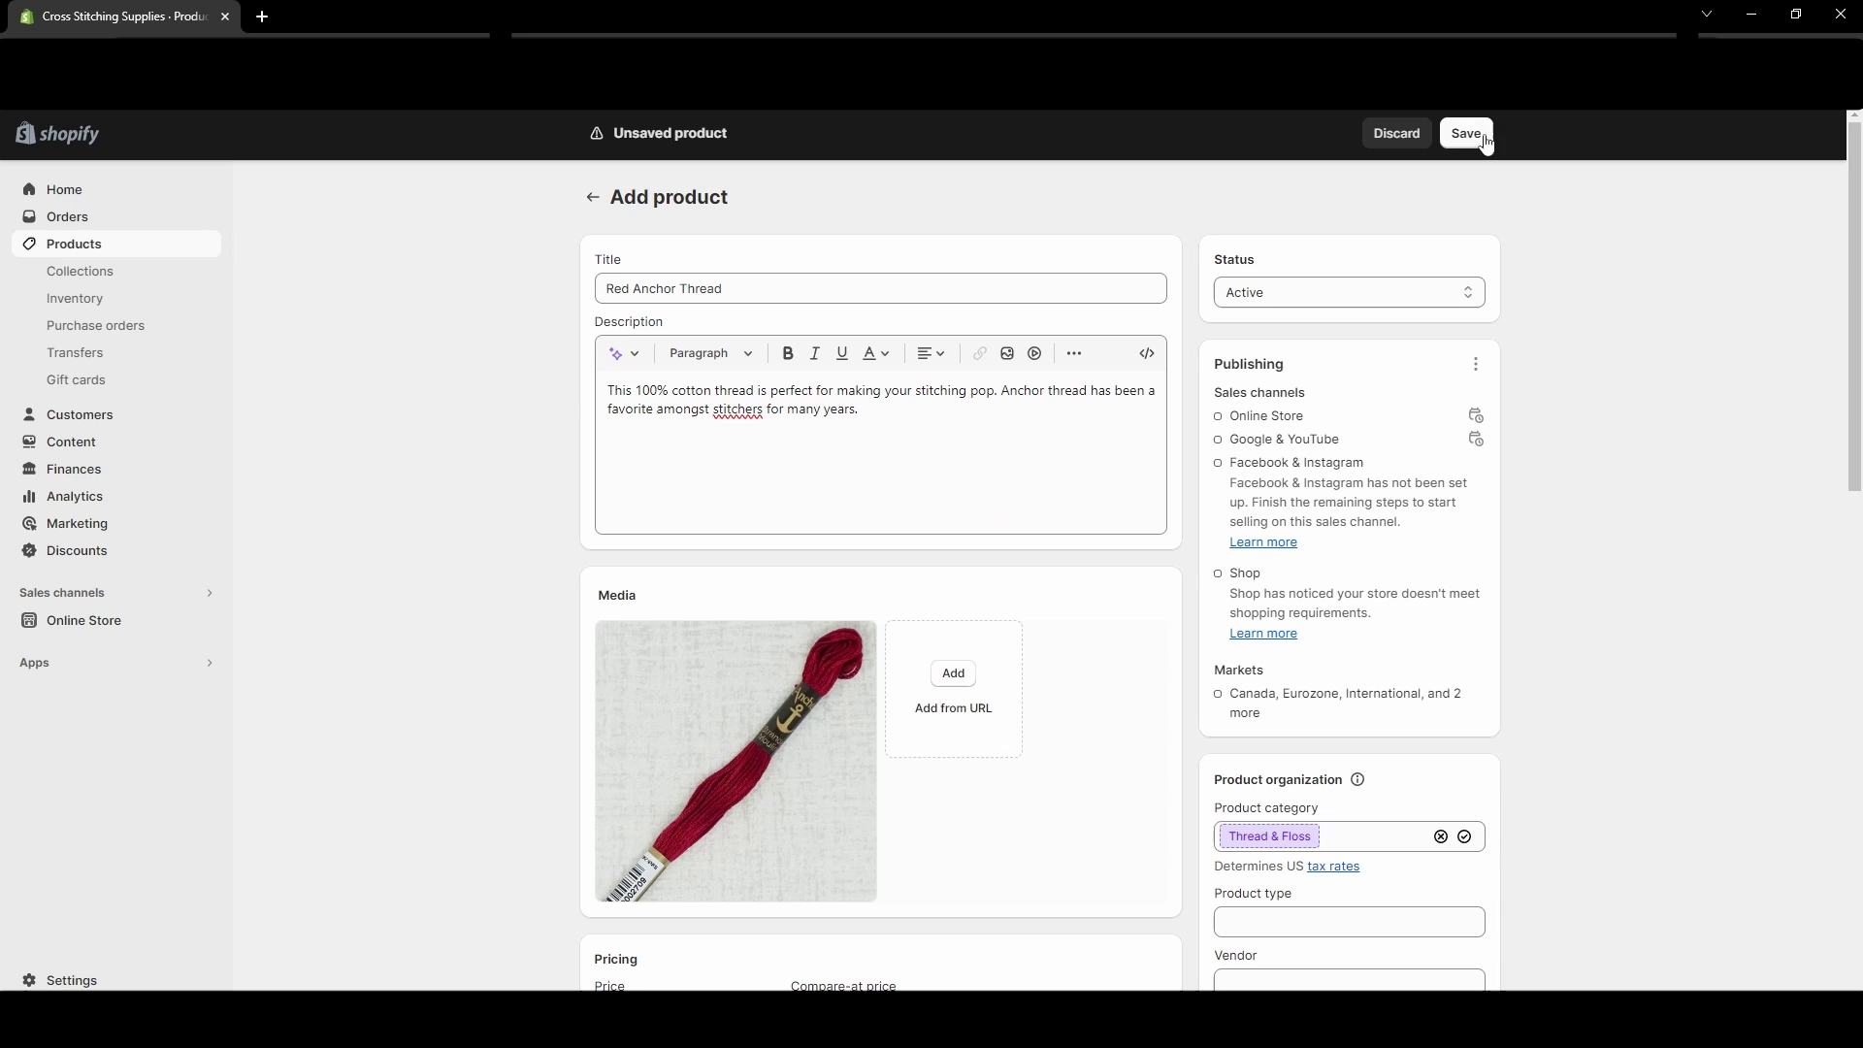
{"action": "scroll", "coordinate": [716, 516], "scroll_direction": "down", "scroll_amount": 3}
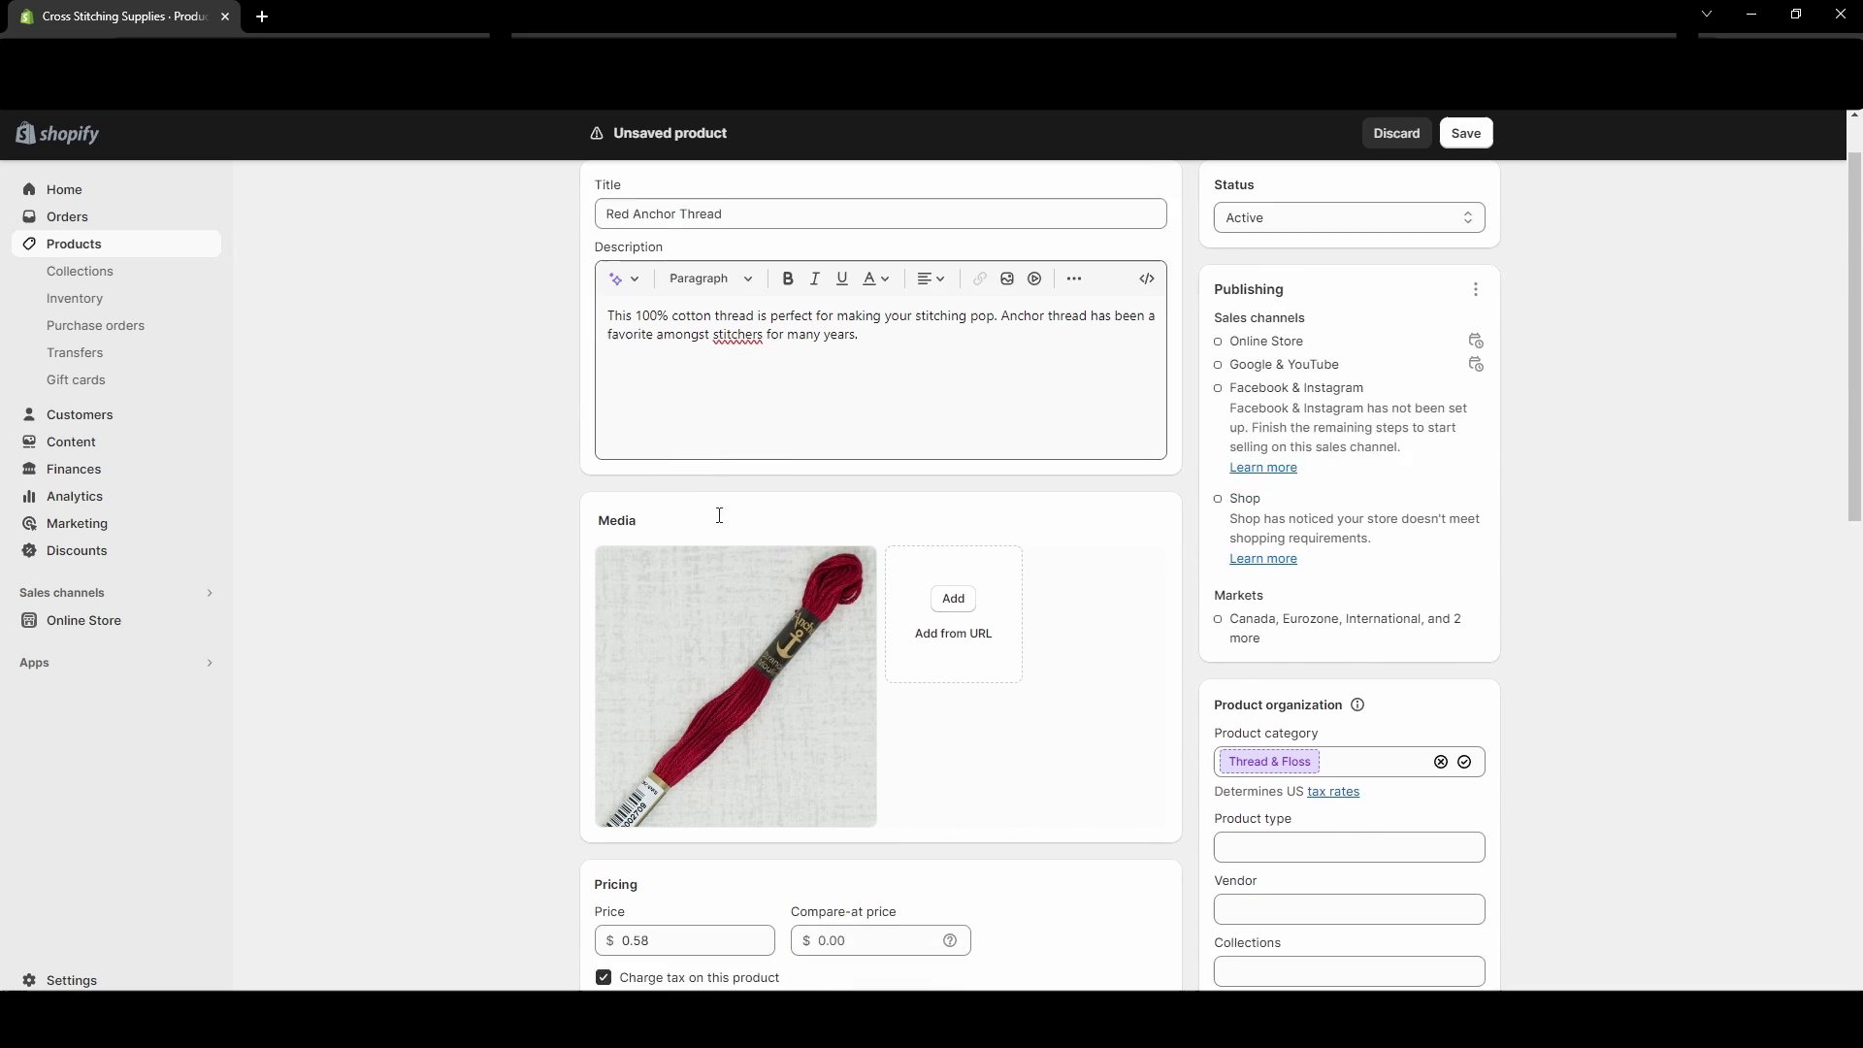
{"action": "scroll", "coordinate": [855, 512], "scroll_direction": "down", "scroll_amount": 2}
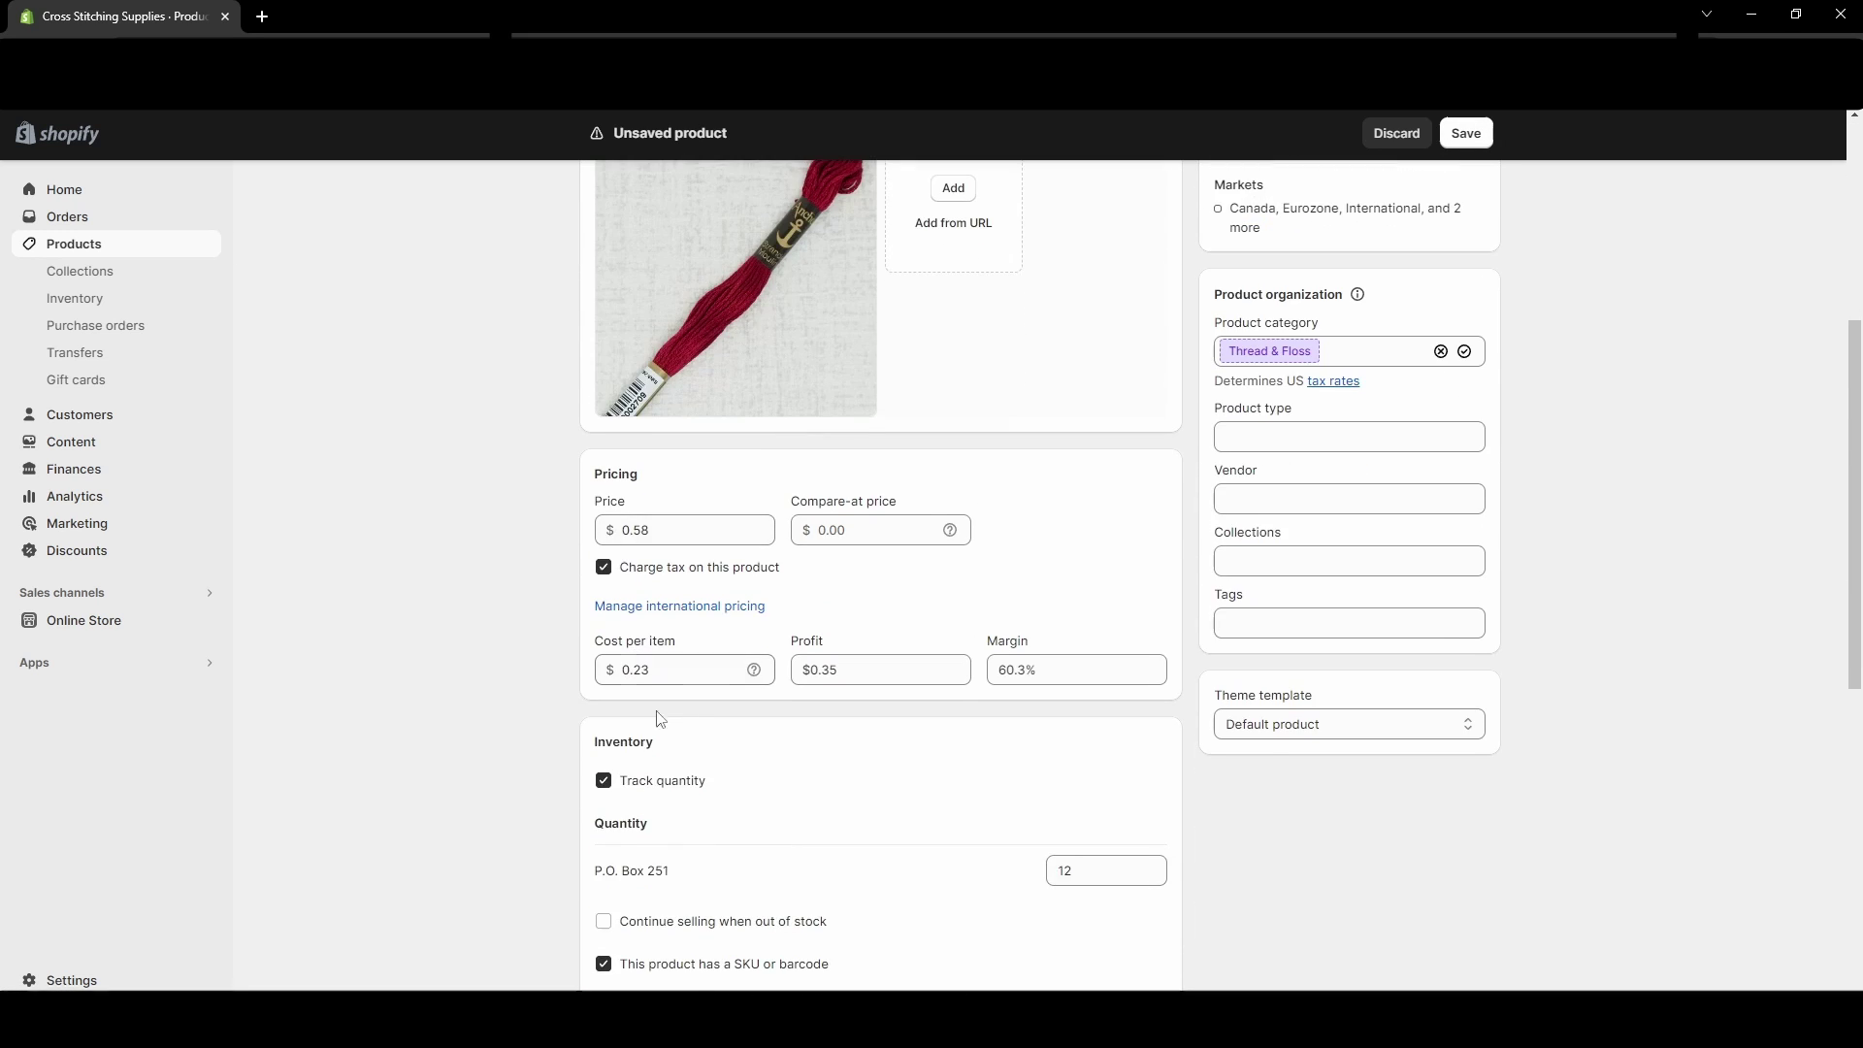
{"action": "scroll", "coordinate": [653, 715], "scroll_direction": "down", "scroll_amount": 4}
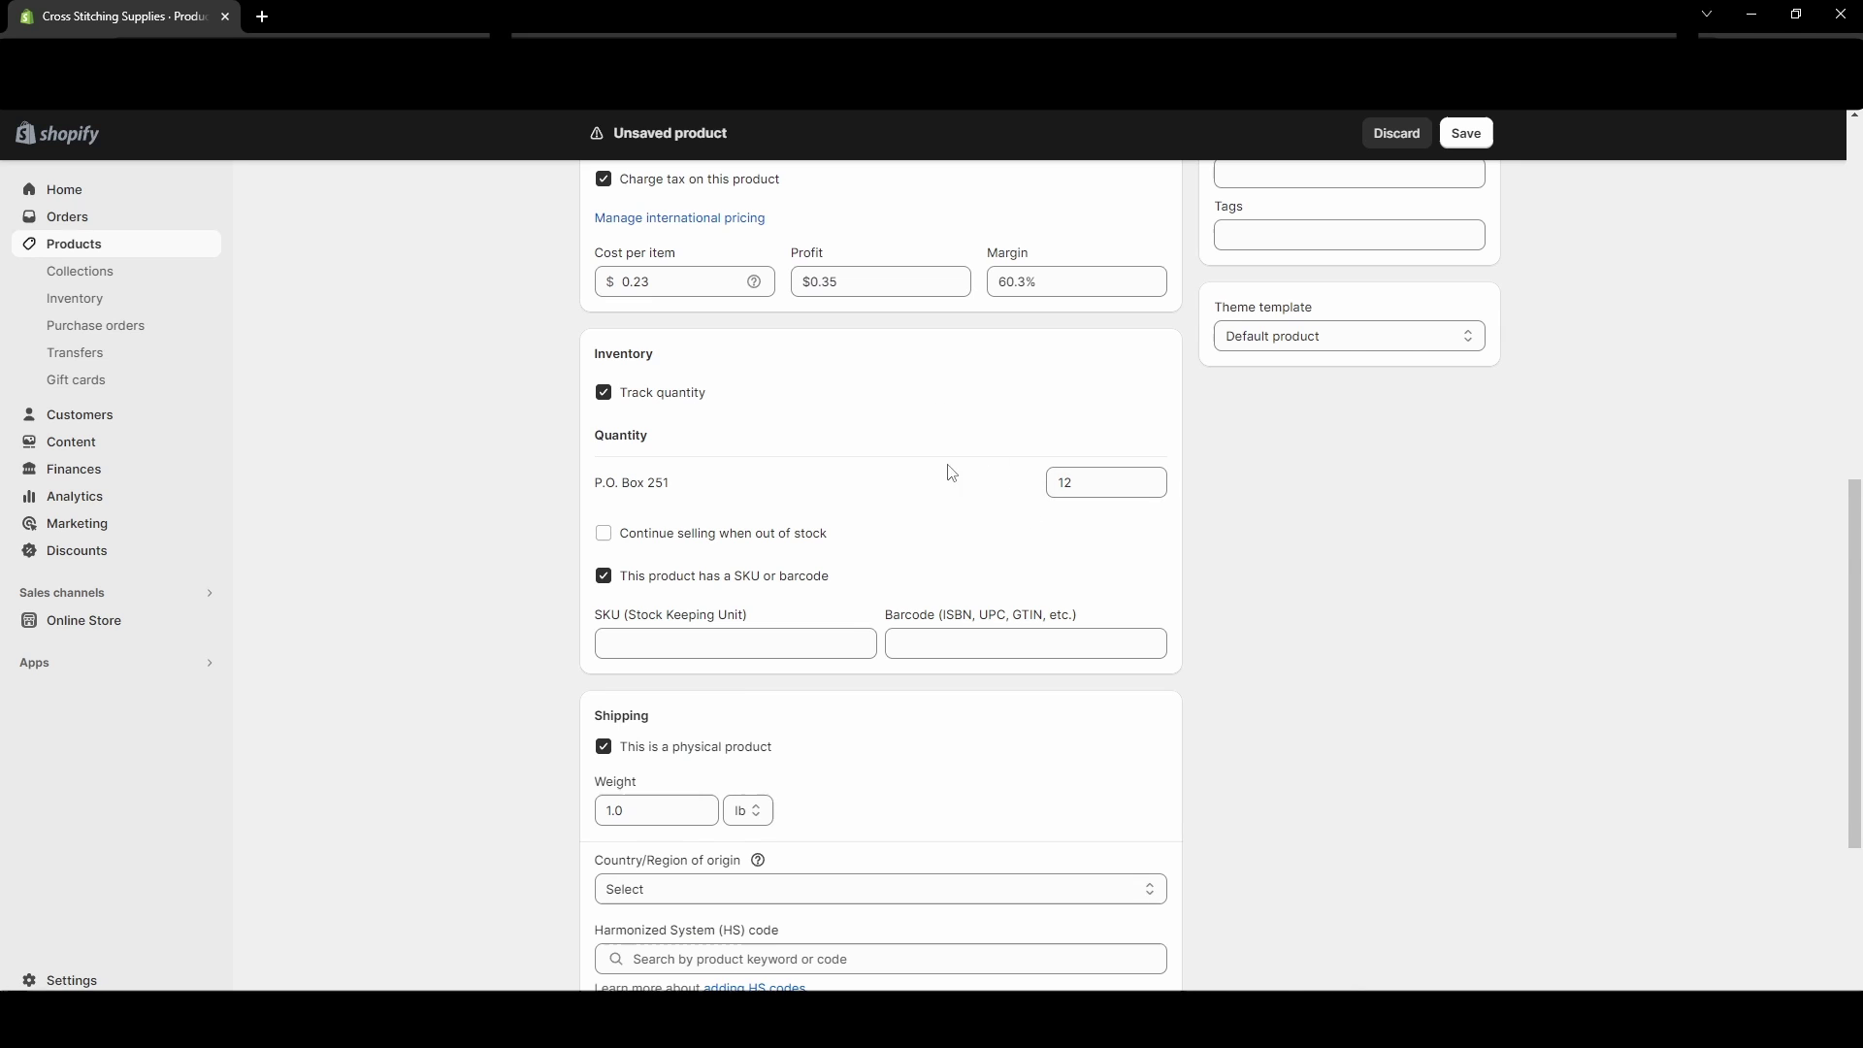
{"action": "scroll", "coordinate": [860, 707], "scroll_direction": "down", "scroll_amount": 2}
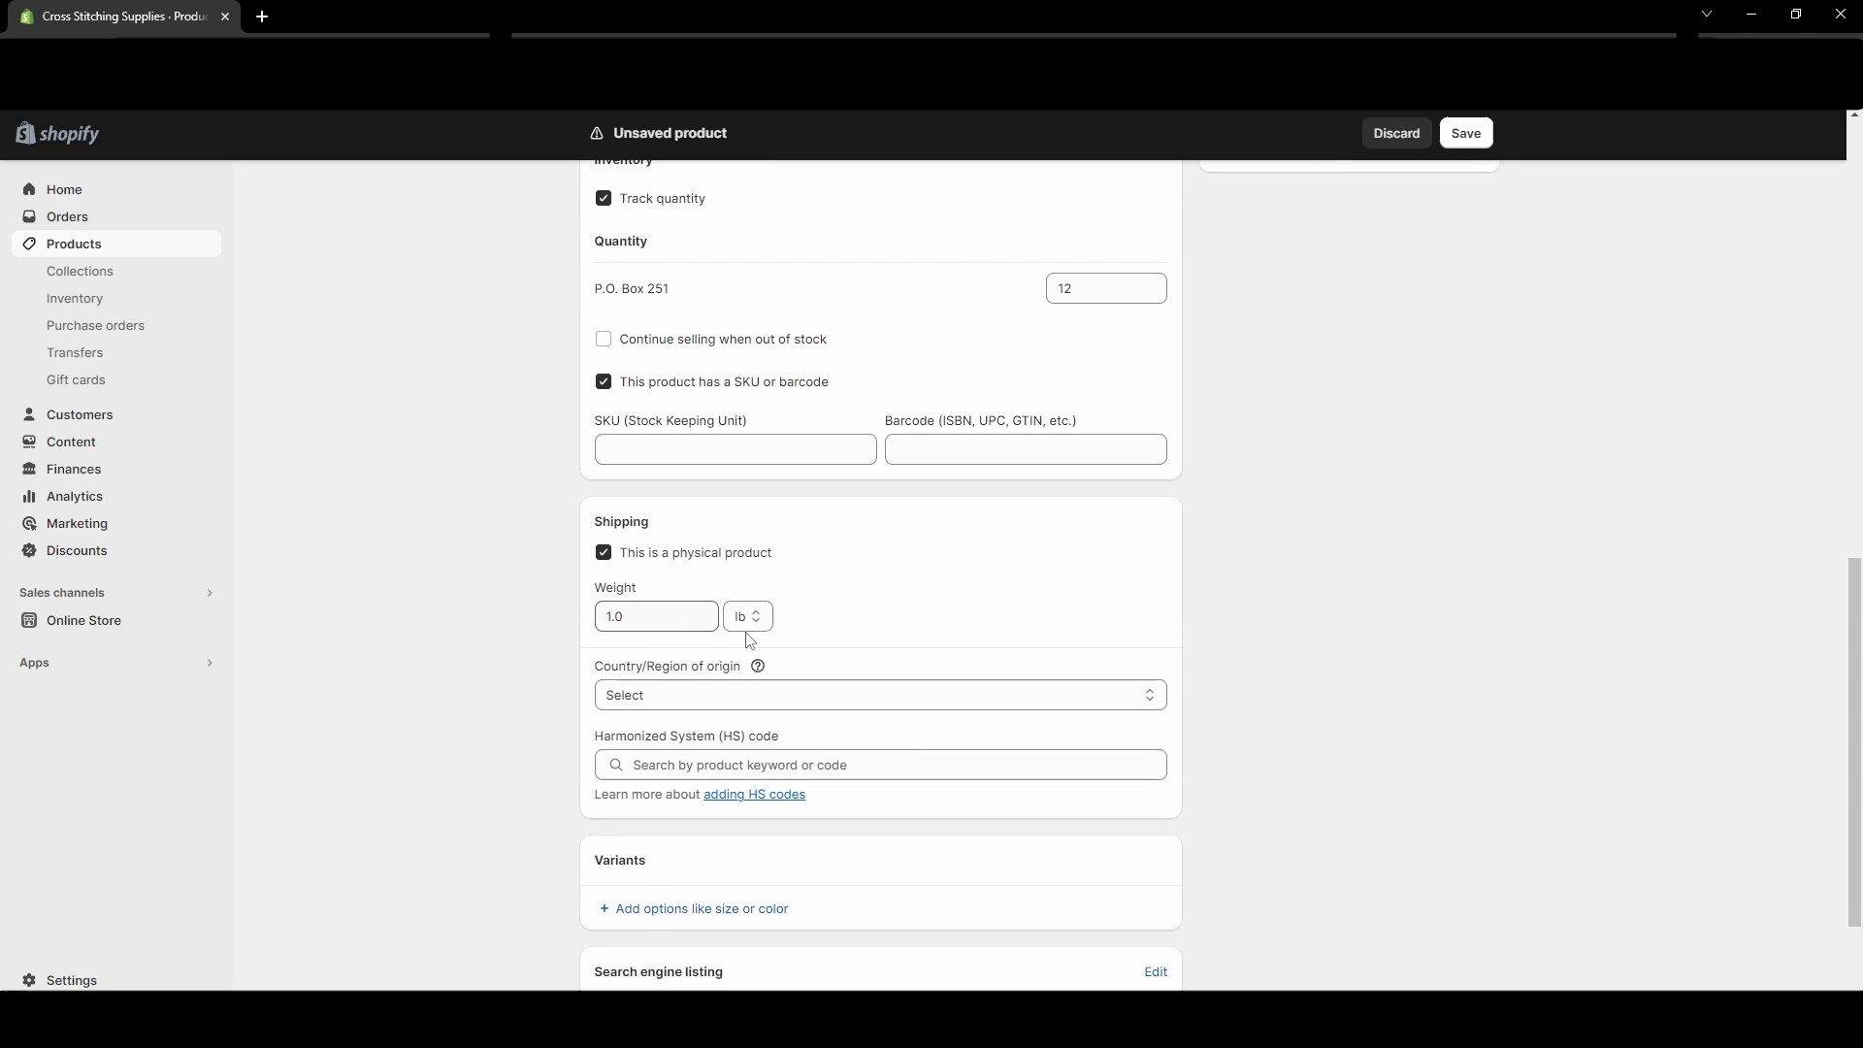
{"action": "scroll", "coordinate": [679, 604], "scroll_direction": "down", "scroll_amount": 1}
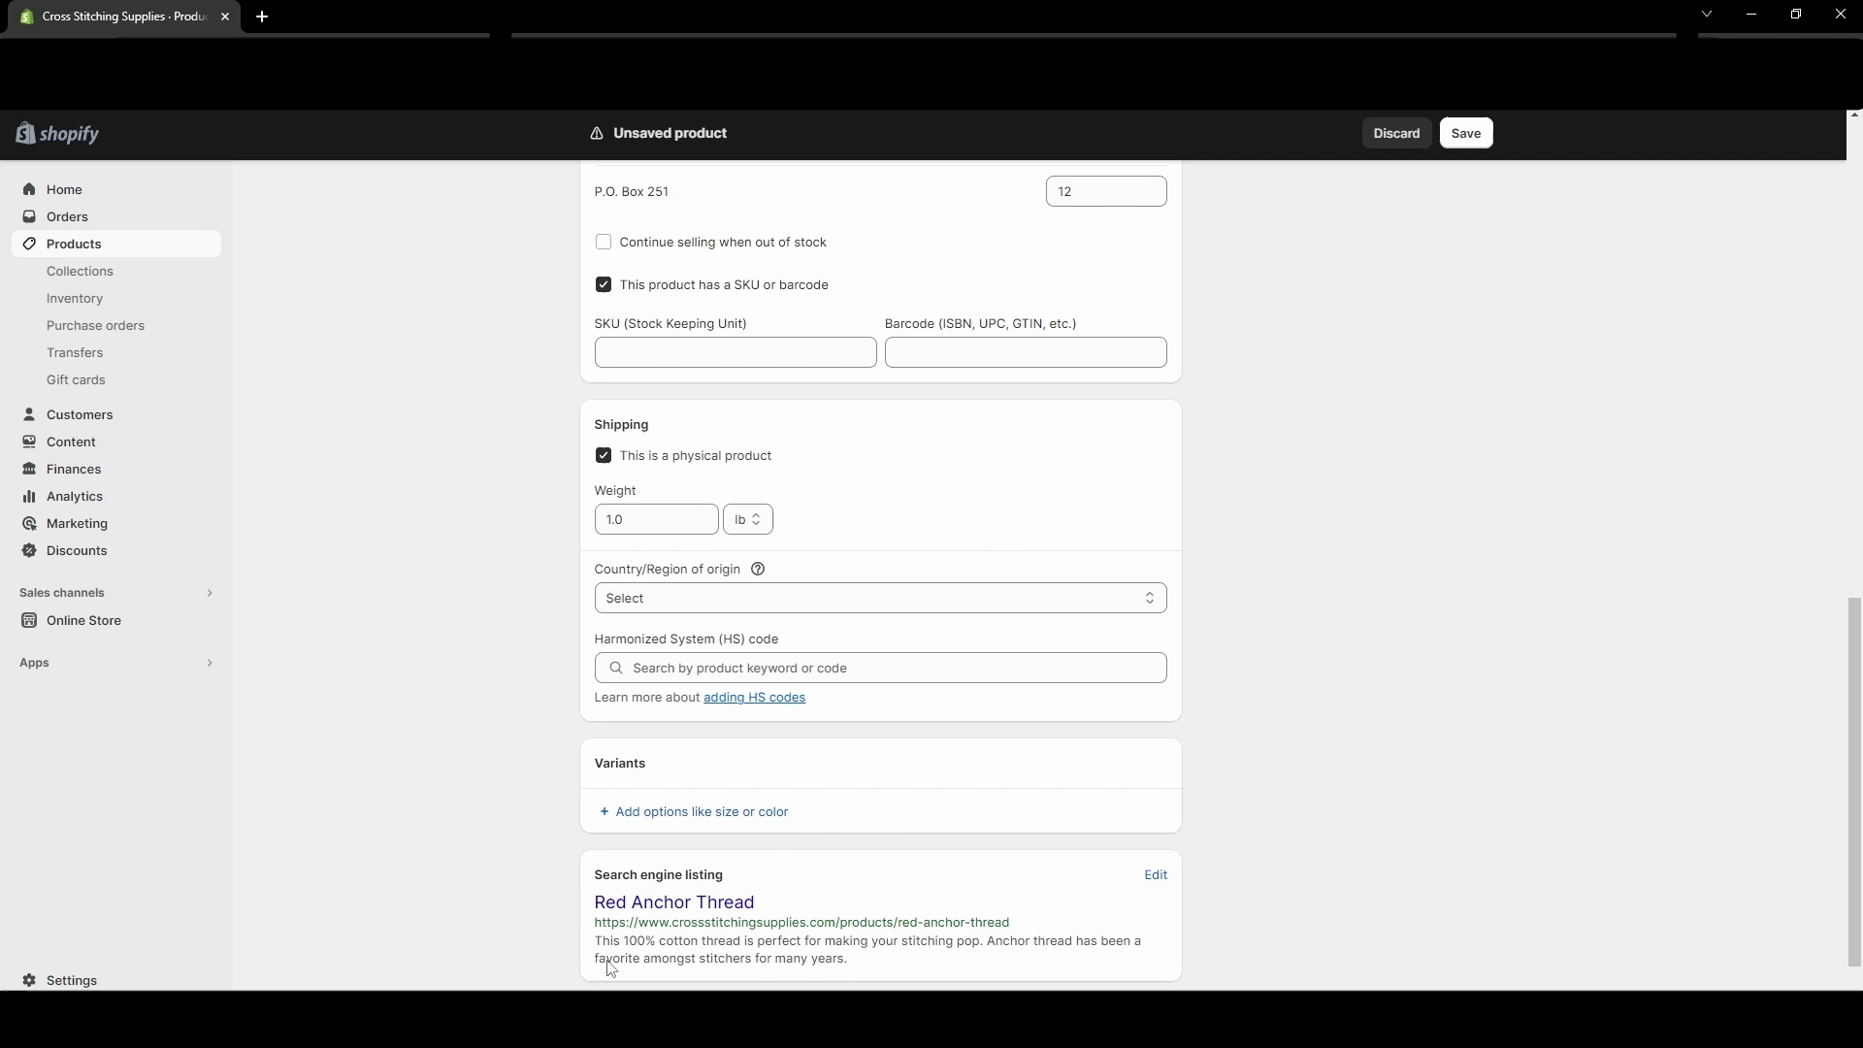
{"action": "scroll", "coordinate": [610, 968], "scroll_direction": "up", "scroll_amount": 3}
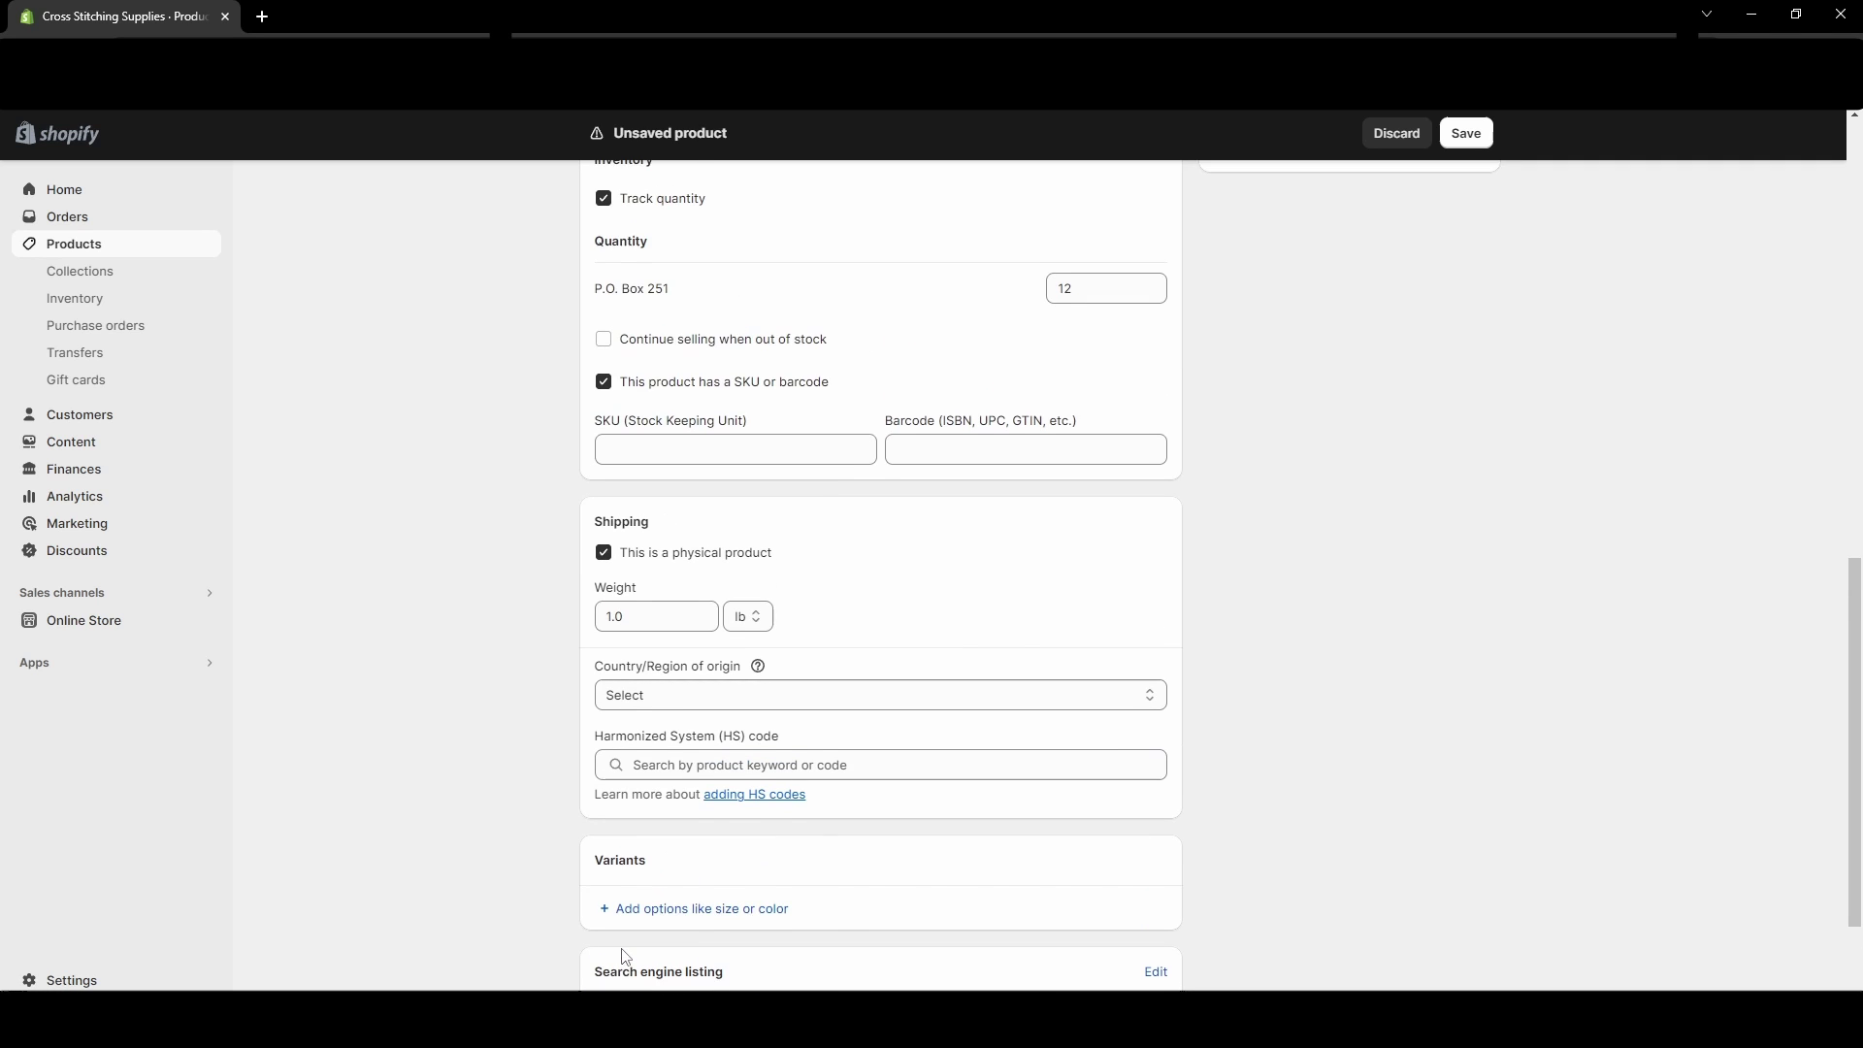
{"action": "scroll", "coordinate": [632, 992], "scroll_direction": "up", "scroll_amount": 2}
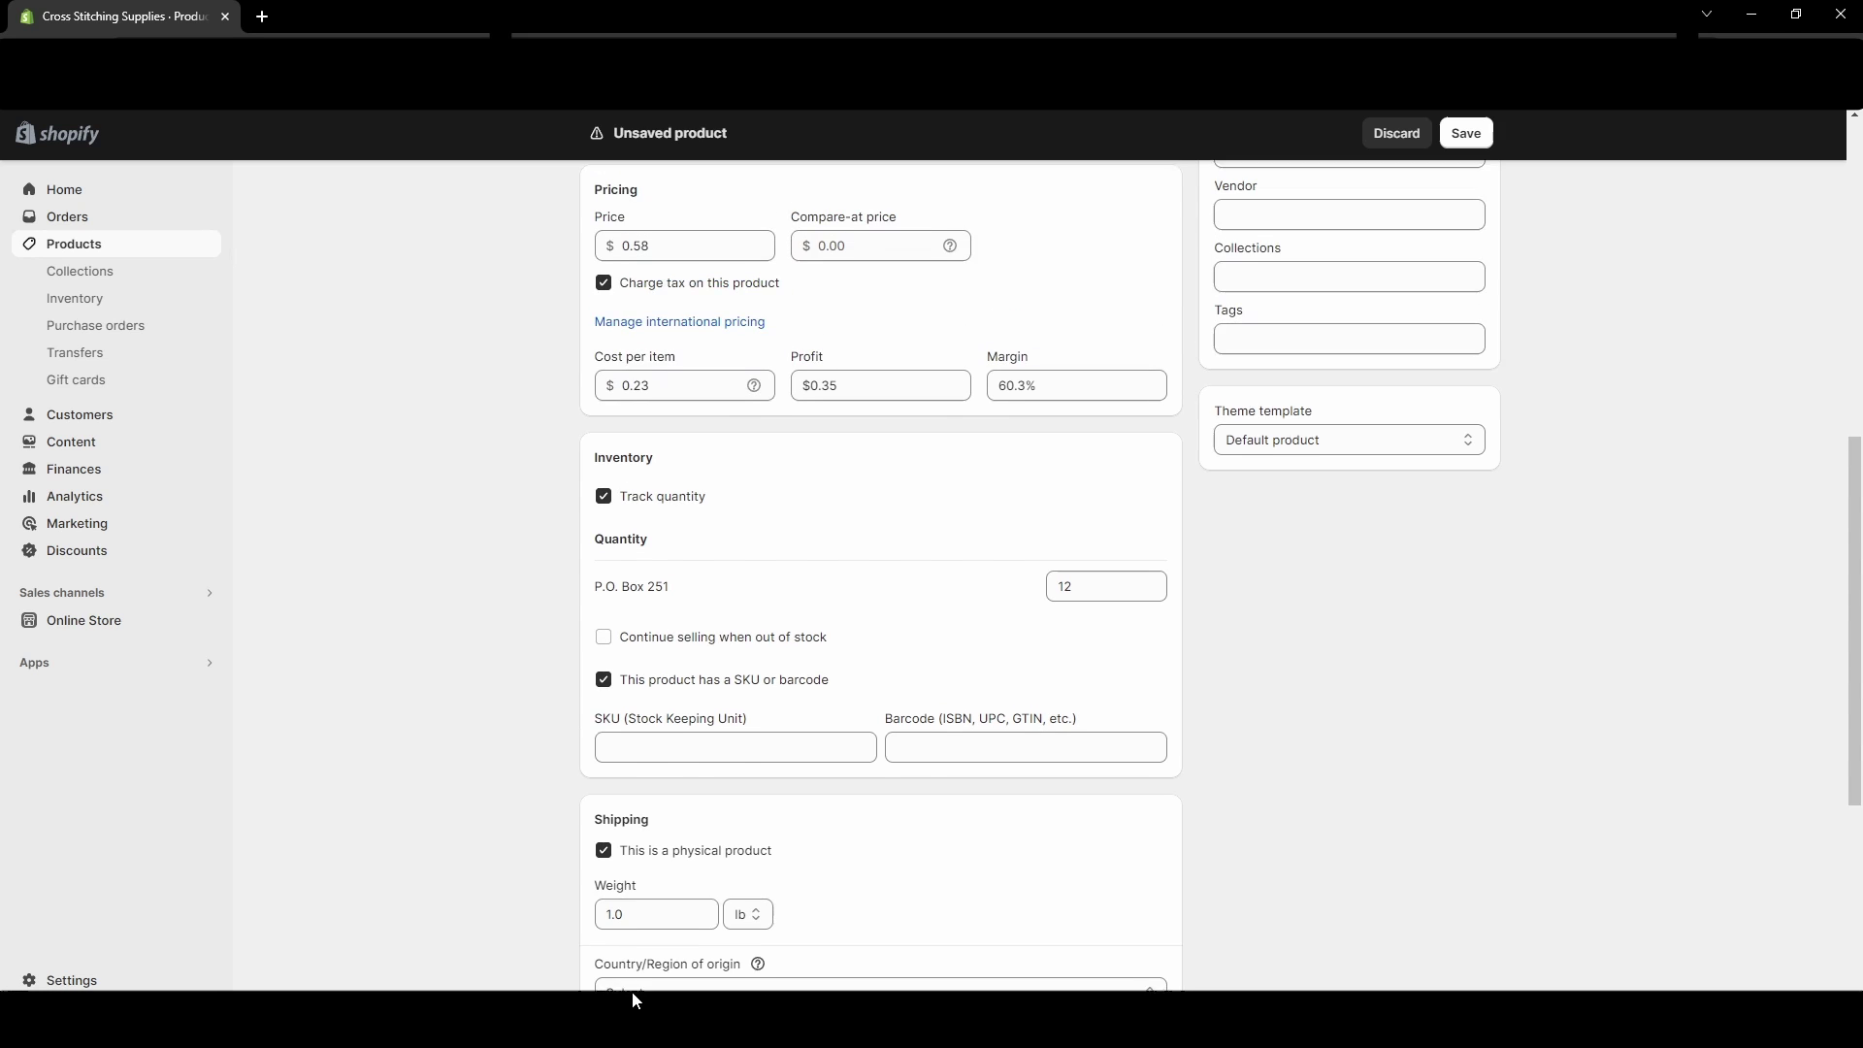
{"action": "scroll", "coordinate": [634, 992], "scroll_direction": "up", "scroll_amount": 7}
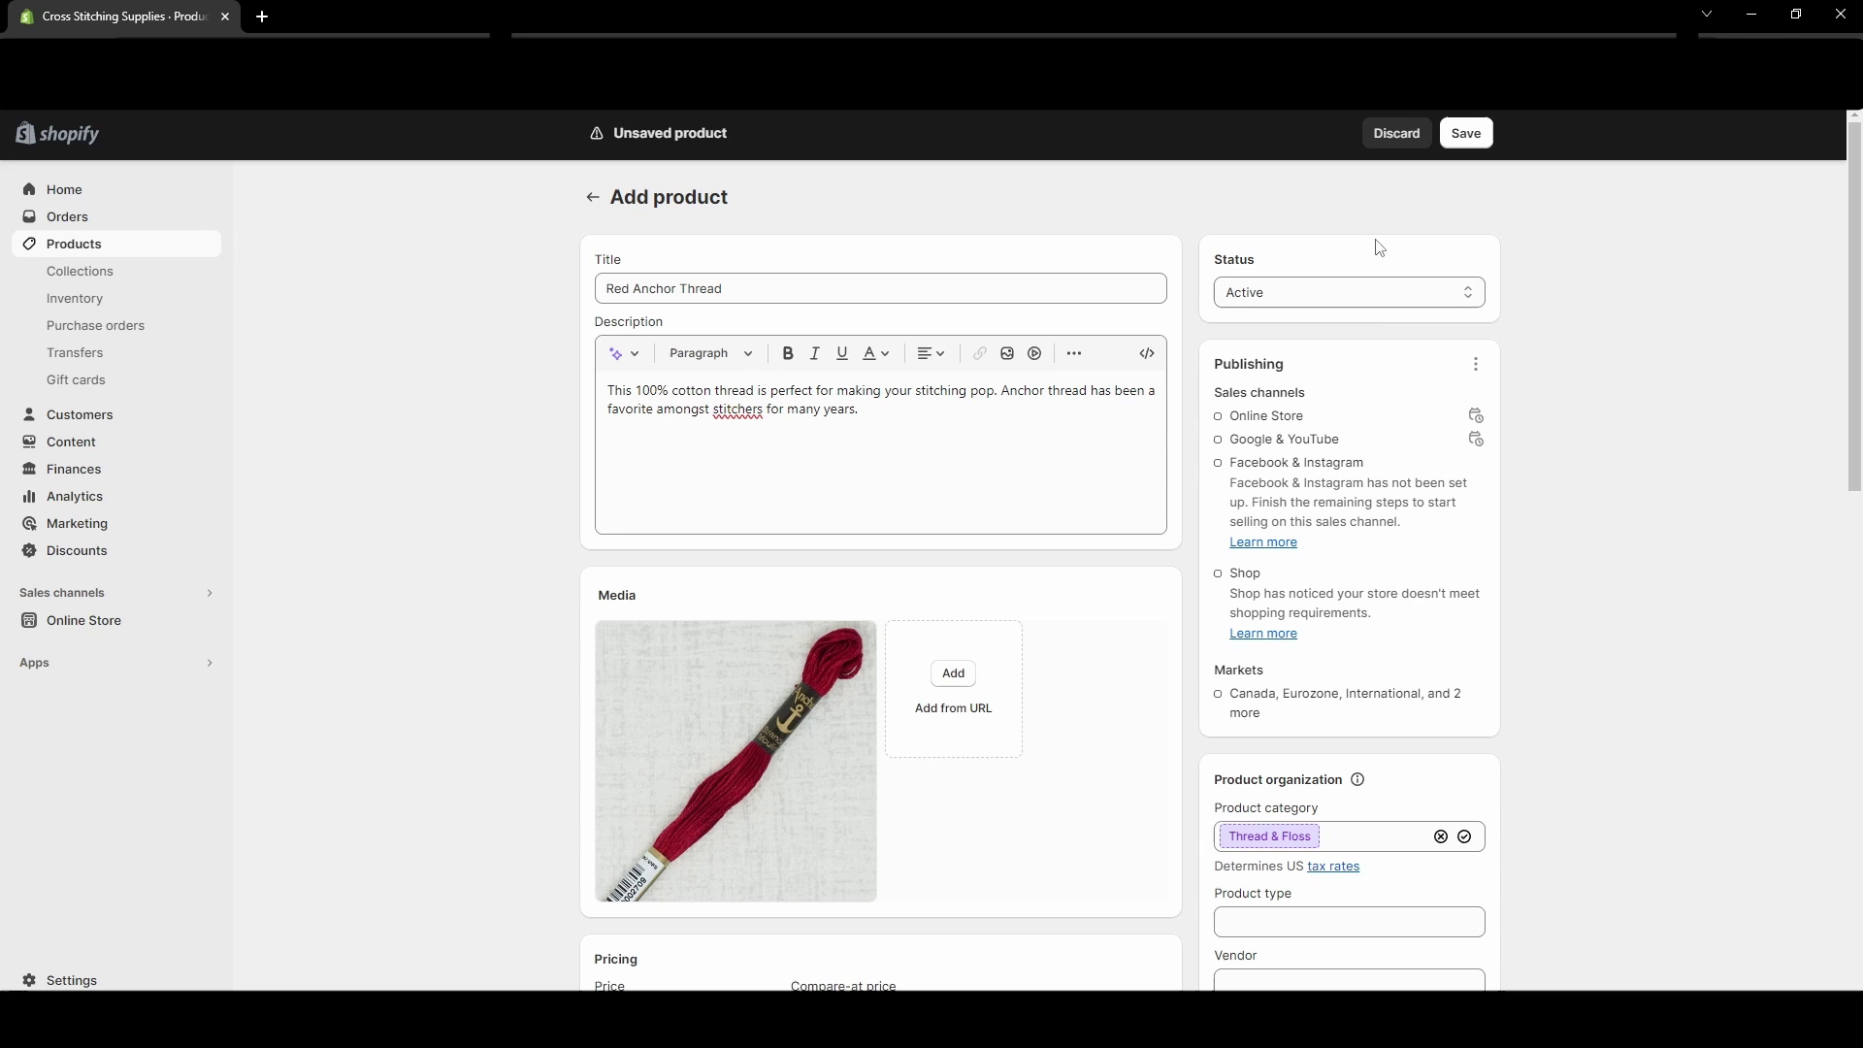
Step: Keep the status on Active and save Red Anchor Thread
{"action": "left_click", "coordinate": [1277, 296]}
{"action": "left_click", "coordinate": [1264, 333]}
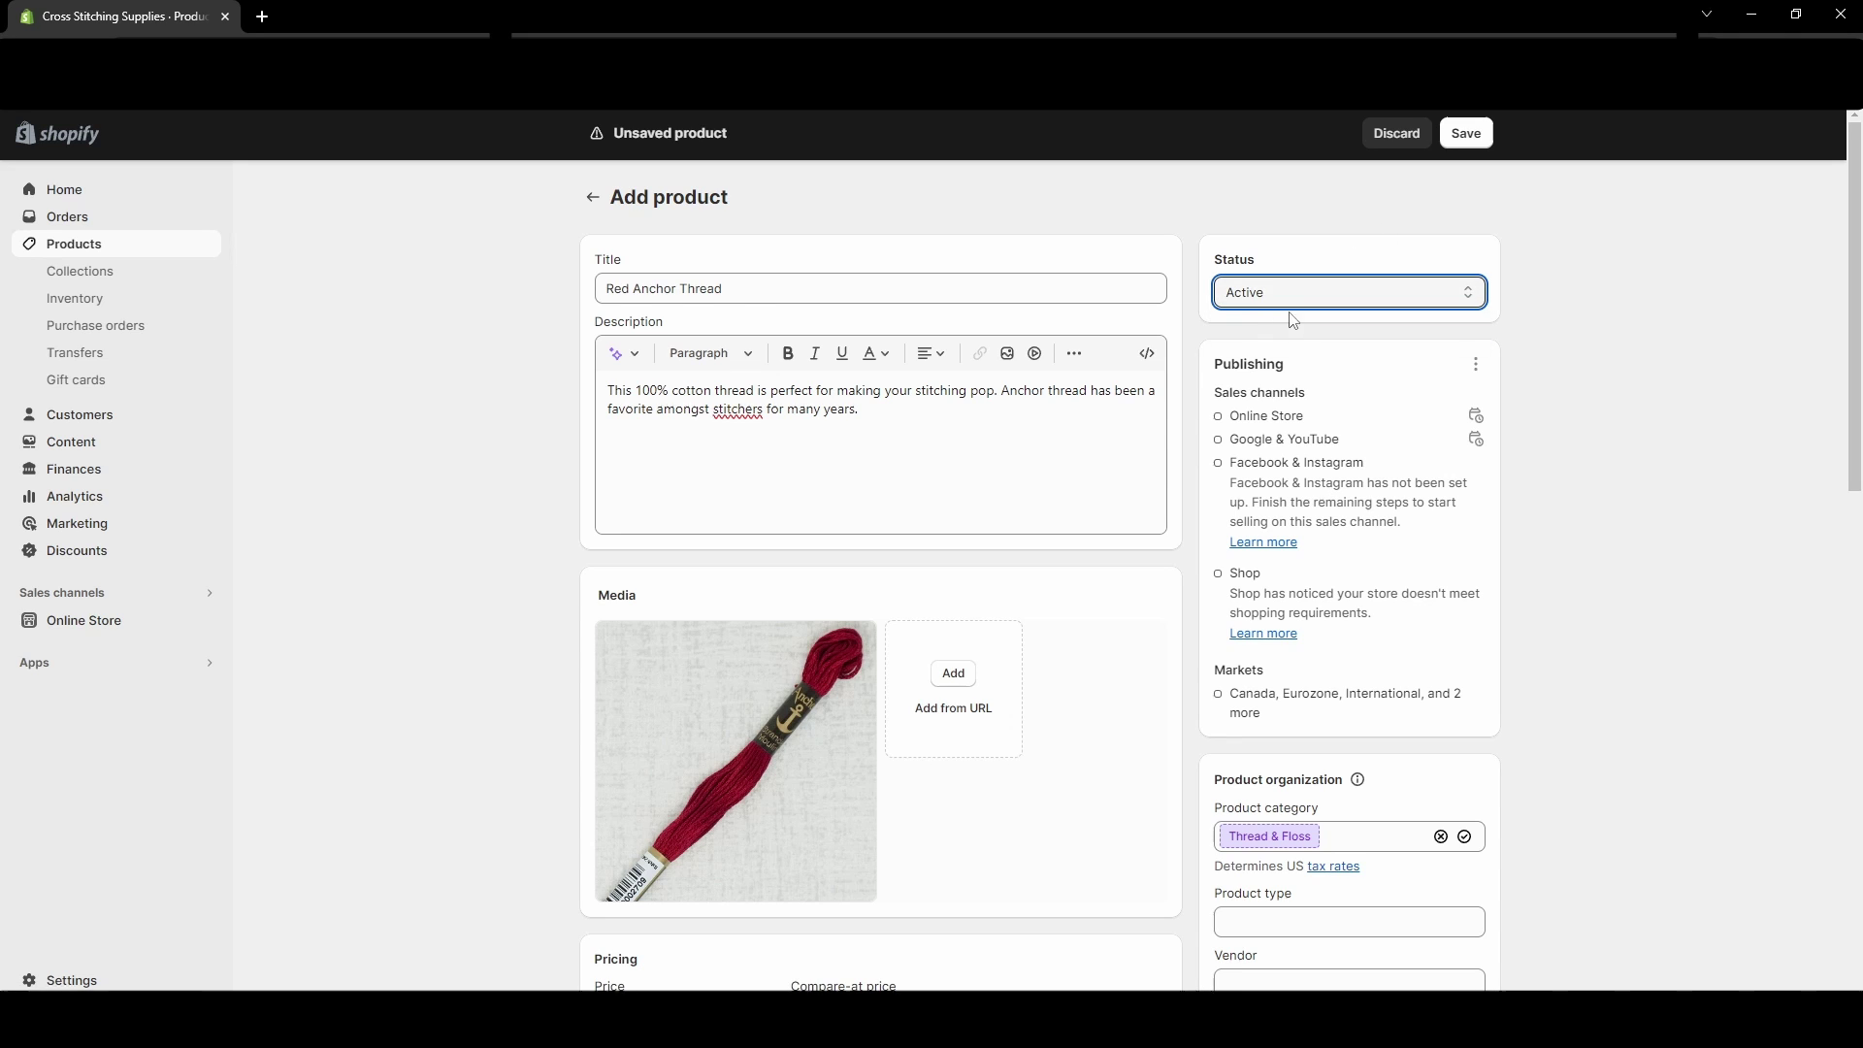
{"action": "left_click", "coordinate": [1289, 301]}
{"action": "left_click", "coordinate": [1271, 333]}
{"action": "left_click", "coordinate": [1291, 301]}
{"action": "left_click", "coordinate": [1275, 318]}
{"action": "left_click", "coordinate": [1466, 133]}
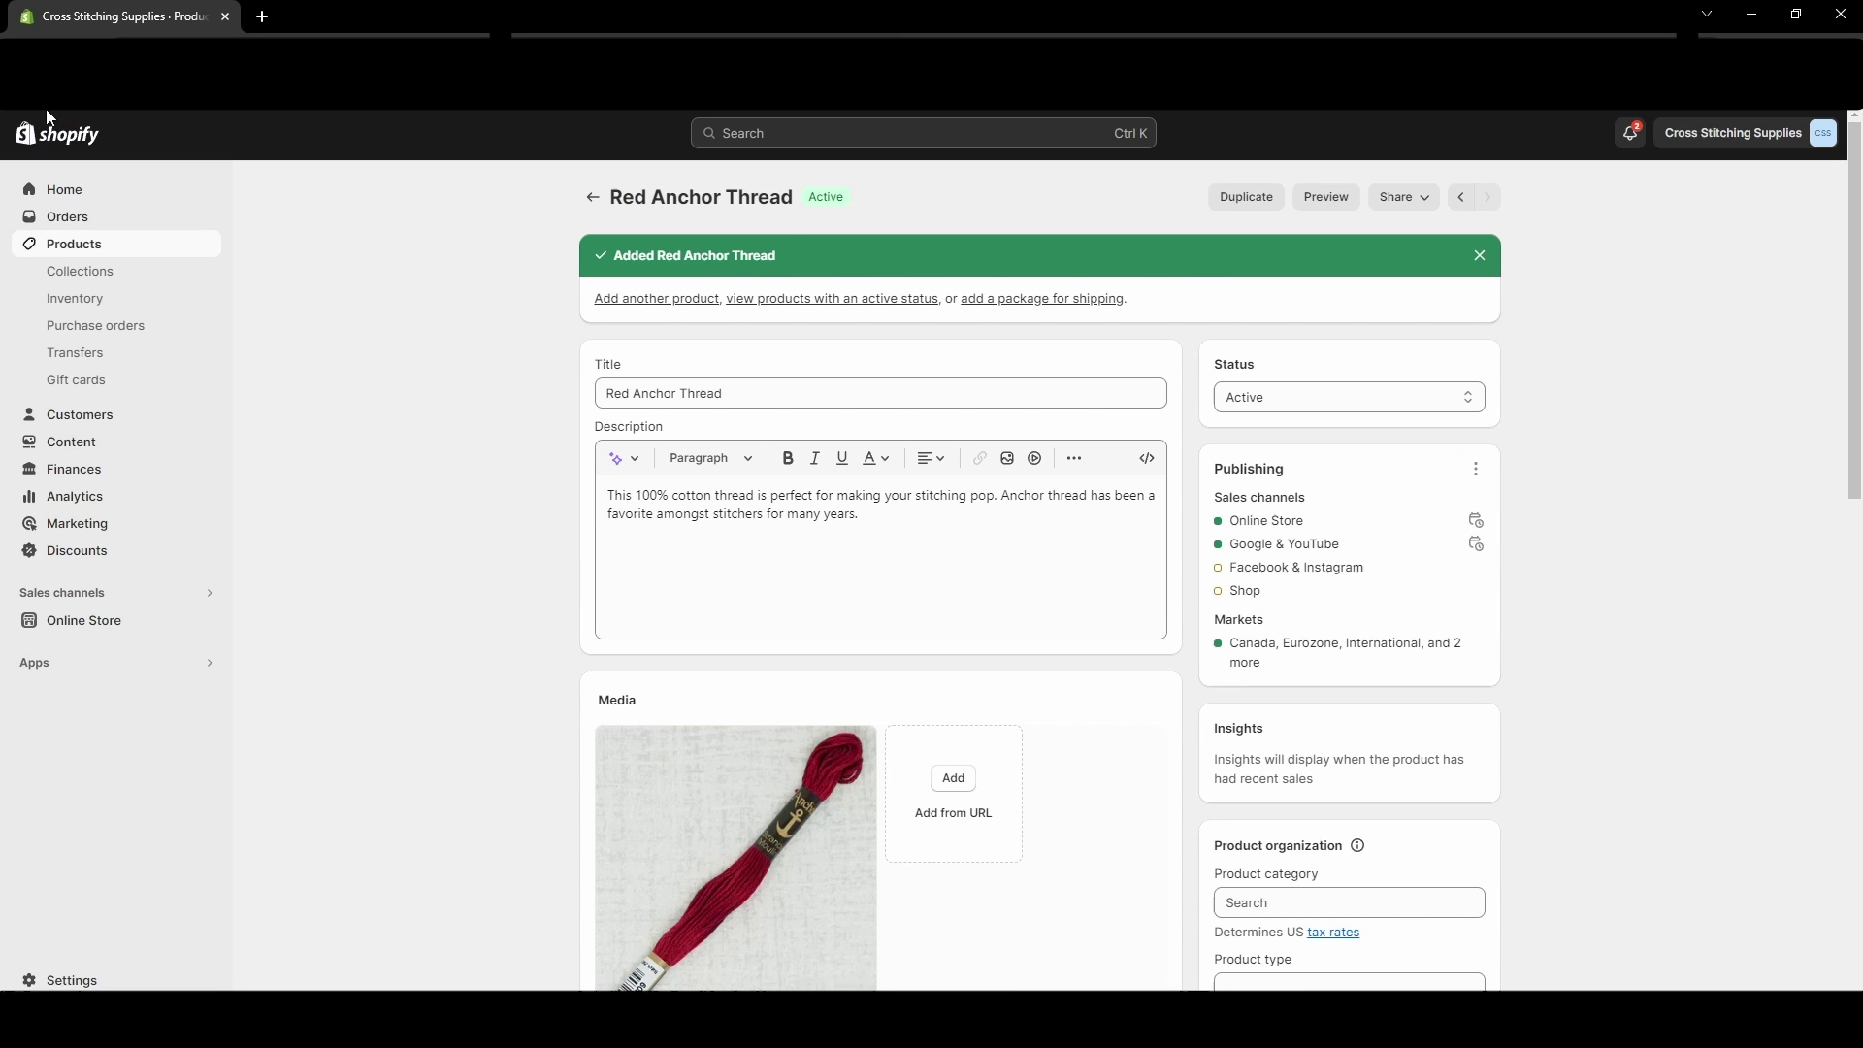
Step: On the live storefront, search 'red anchor thread' and open the Red Anchor Thread product page
{"action": "left_click", "coordinate": [340, 16]}
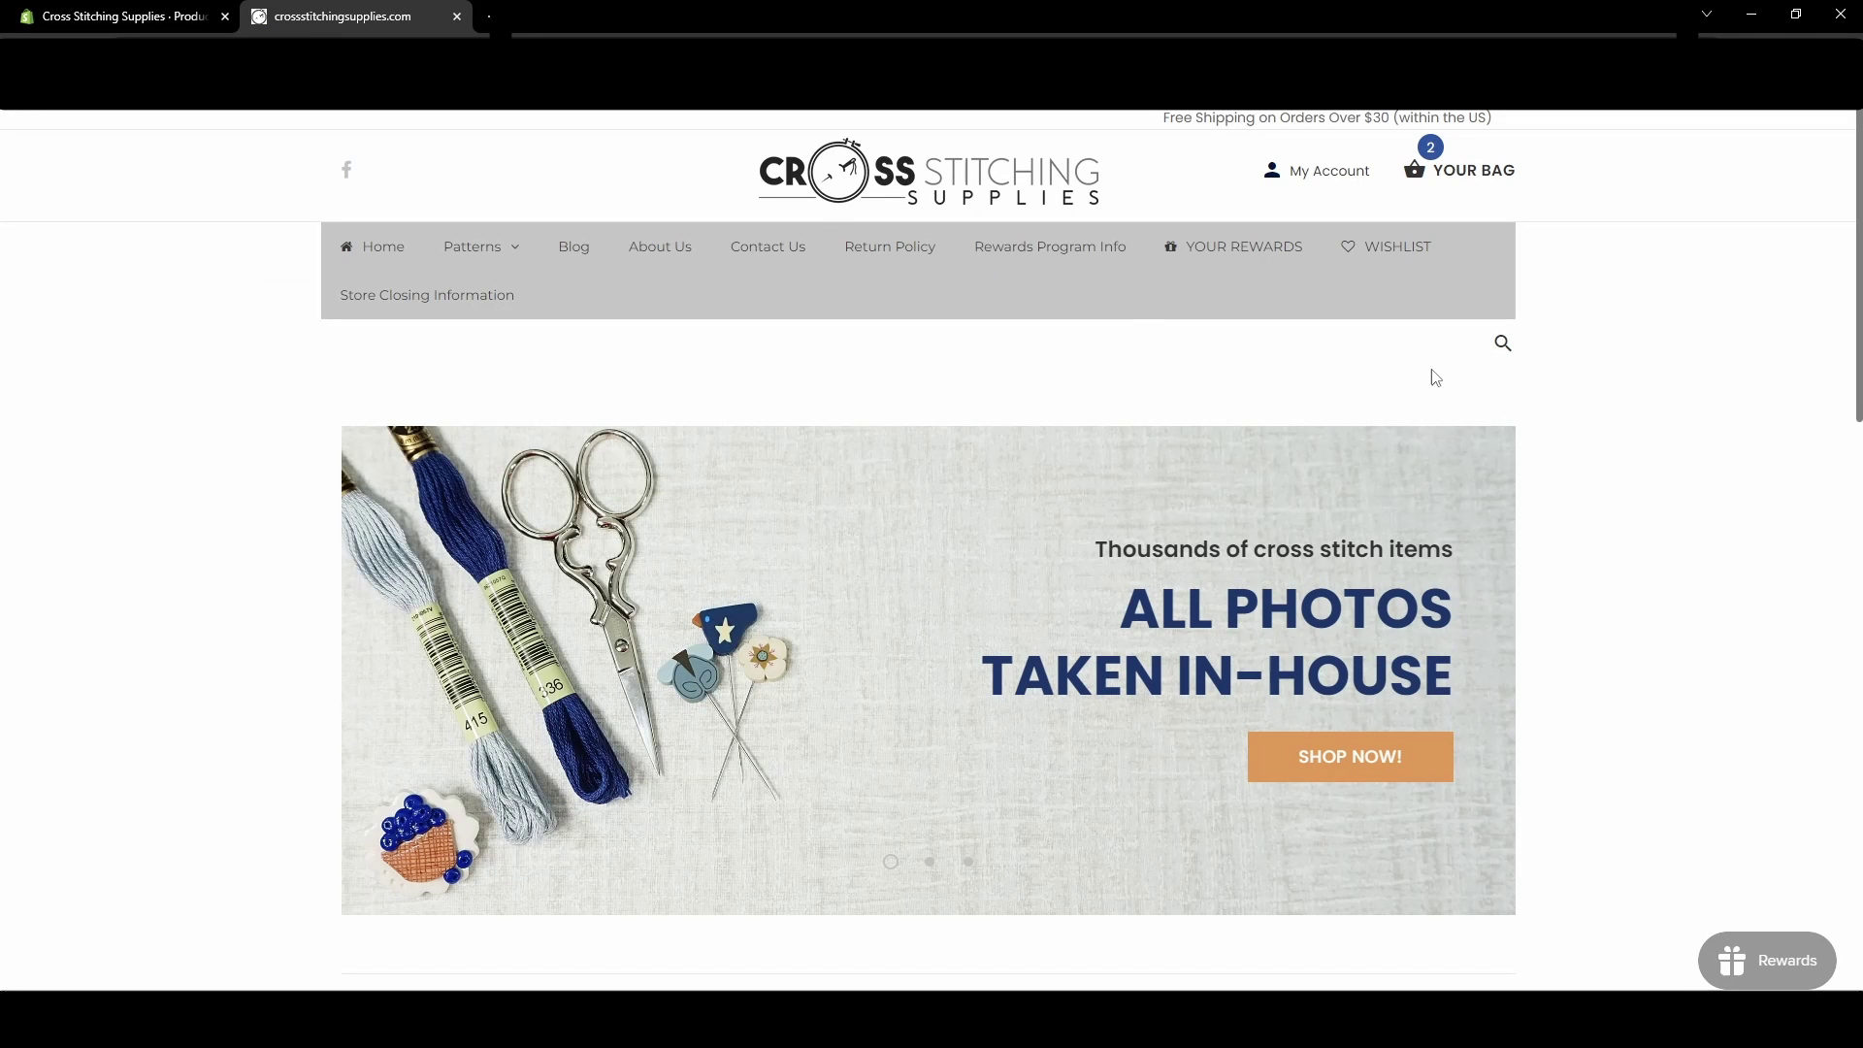
{"action": "left_click", "coordinate": [1501, 346]}
{"action": "type", "text": "r"}
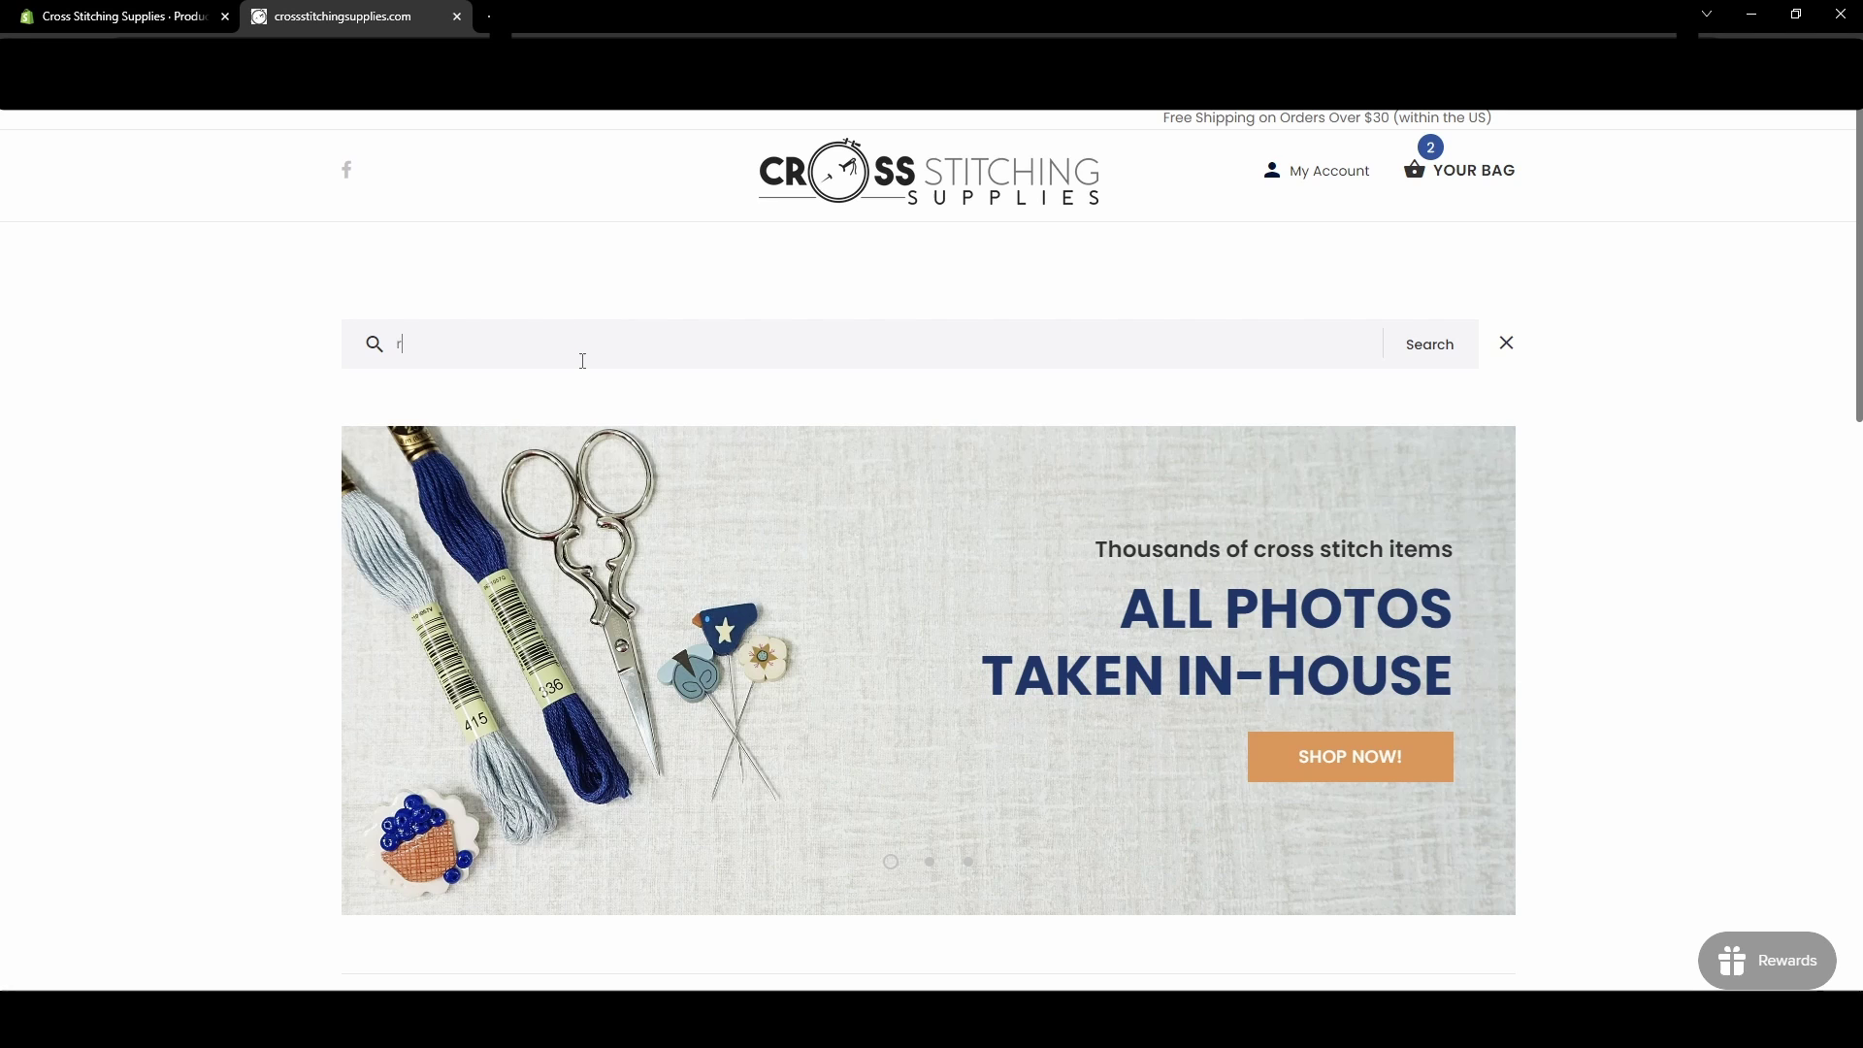
{"action": "type", "text": "ed anchor"}
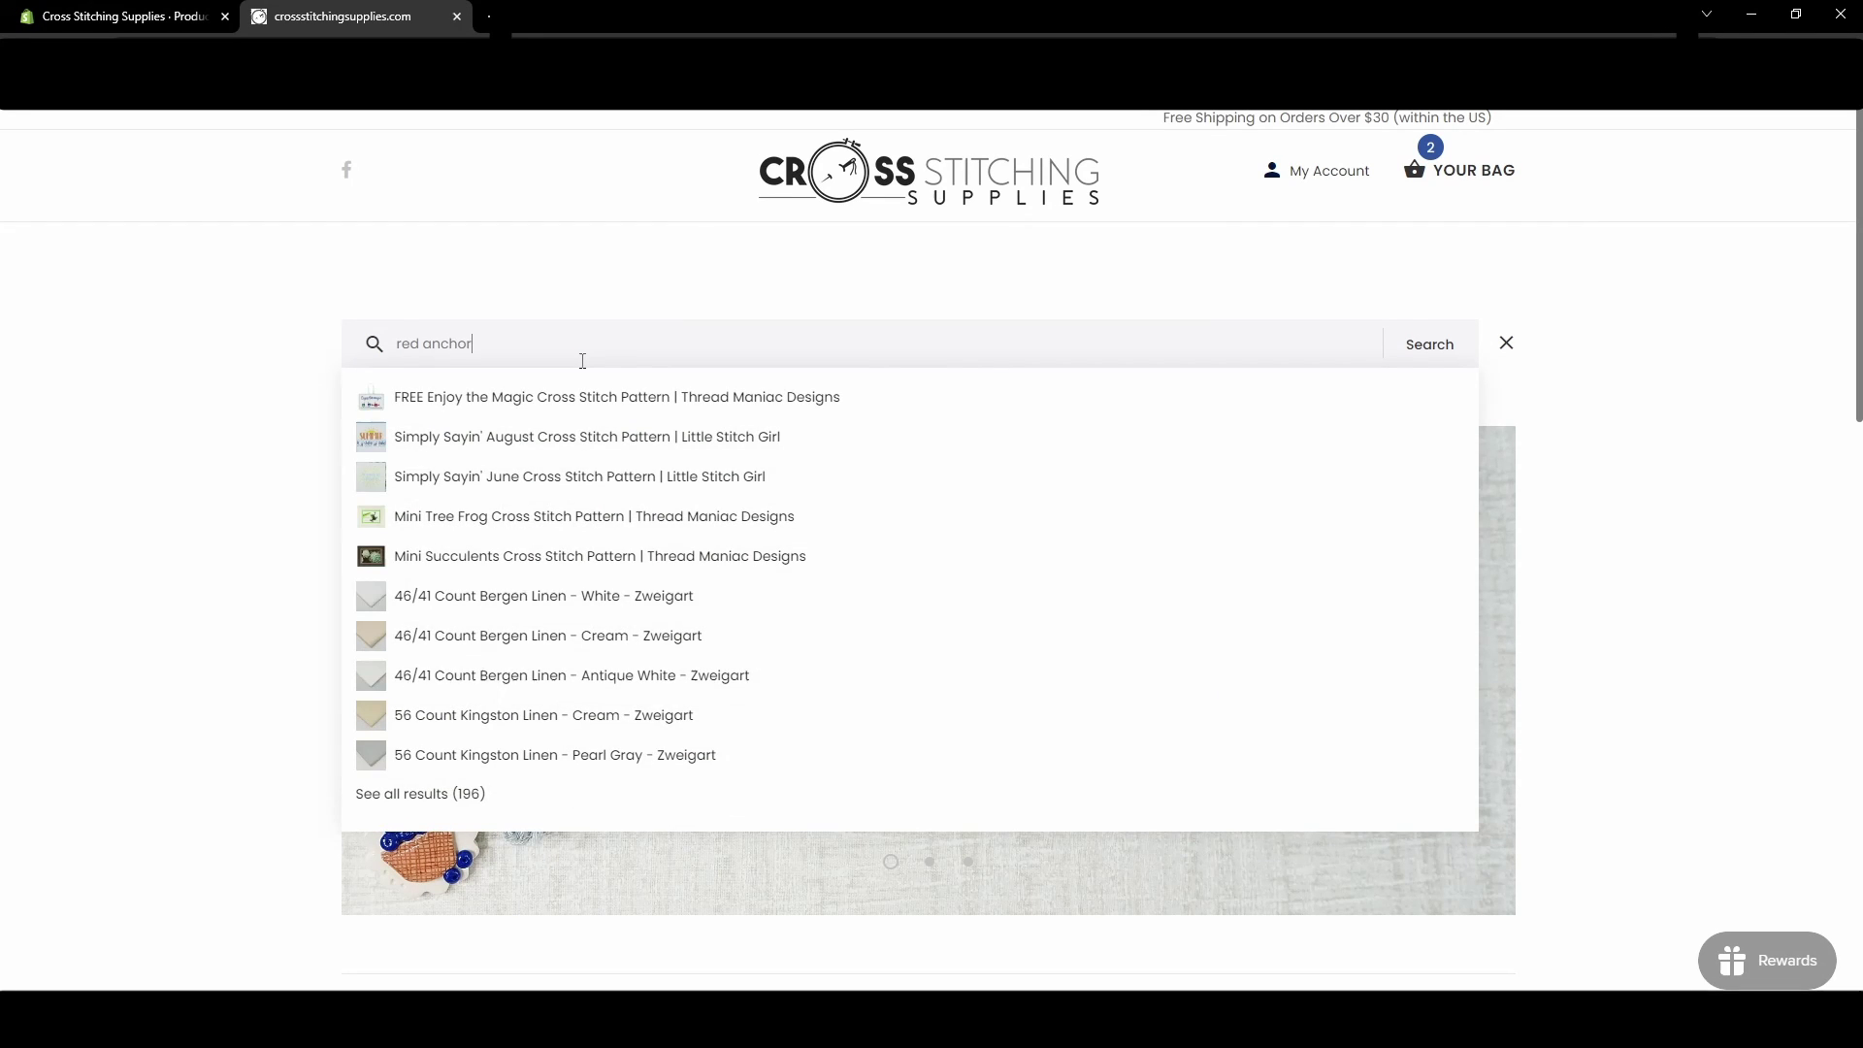
{"action": "type", "text": " thread"}
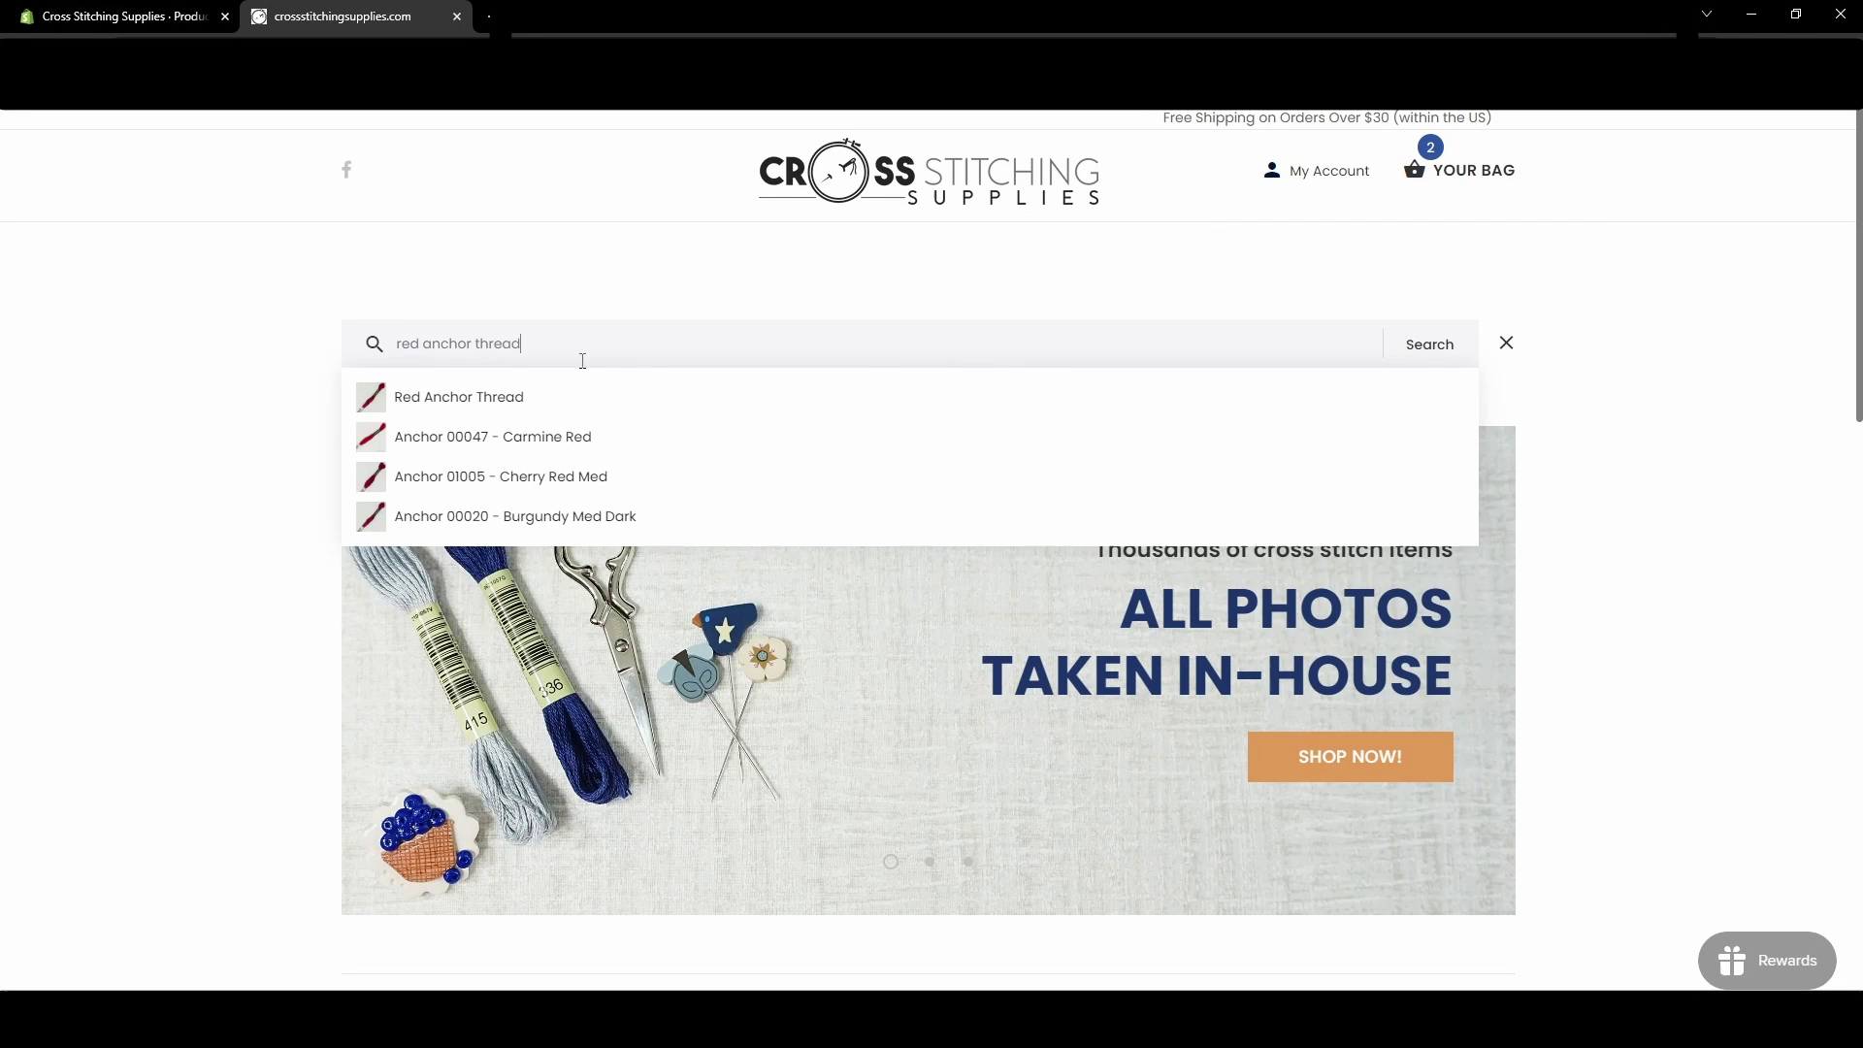
{"action": "left_click", "coordinate": [447, 408]}
Step: Check the product page shows 12 in stock and a $0.58 price
{"action": "left_click_drag", "start_coordinate": [954, 464], "coordinate": [1106, 467]}
{"action": "triple_click", "coordinate": [1105, 473]}
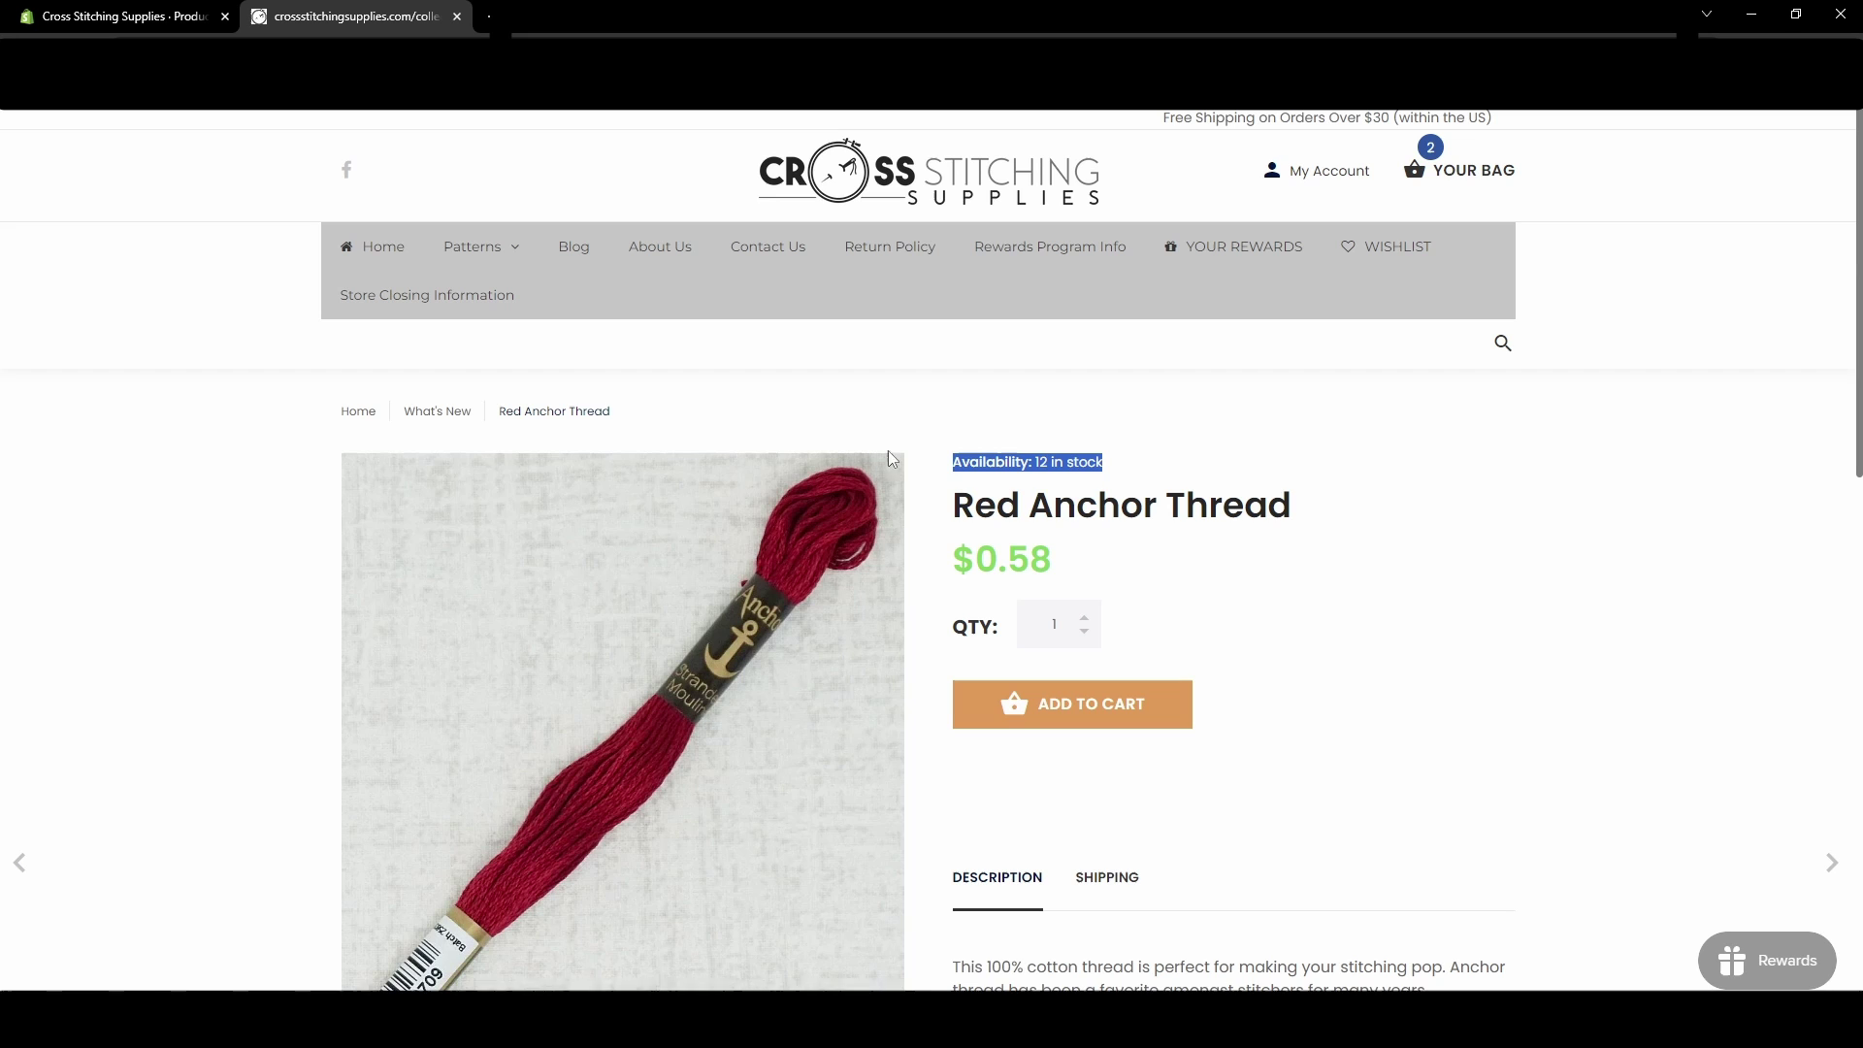
{"action": "left_click", "coordinate": [1159, 570]}
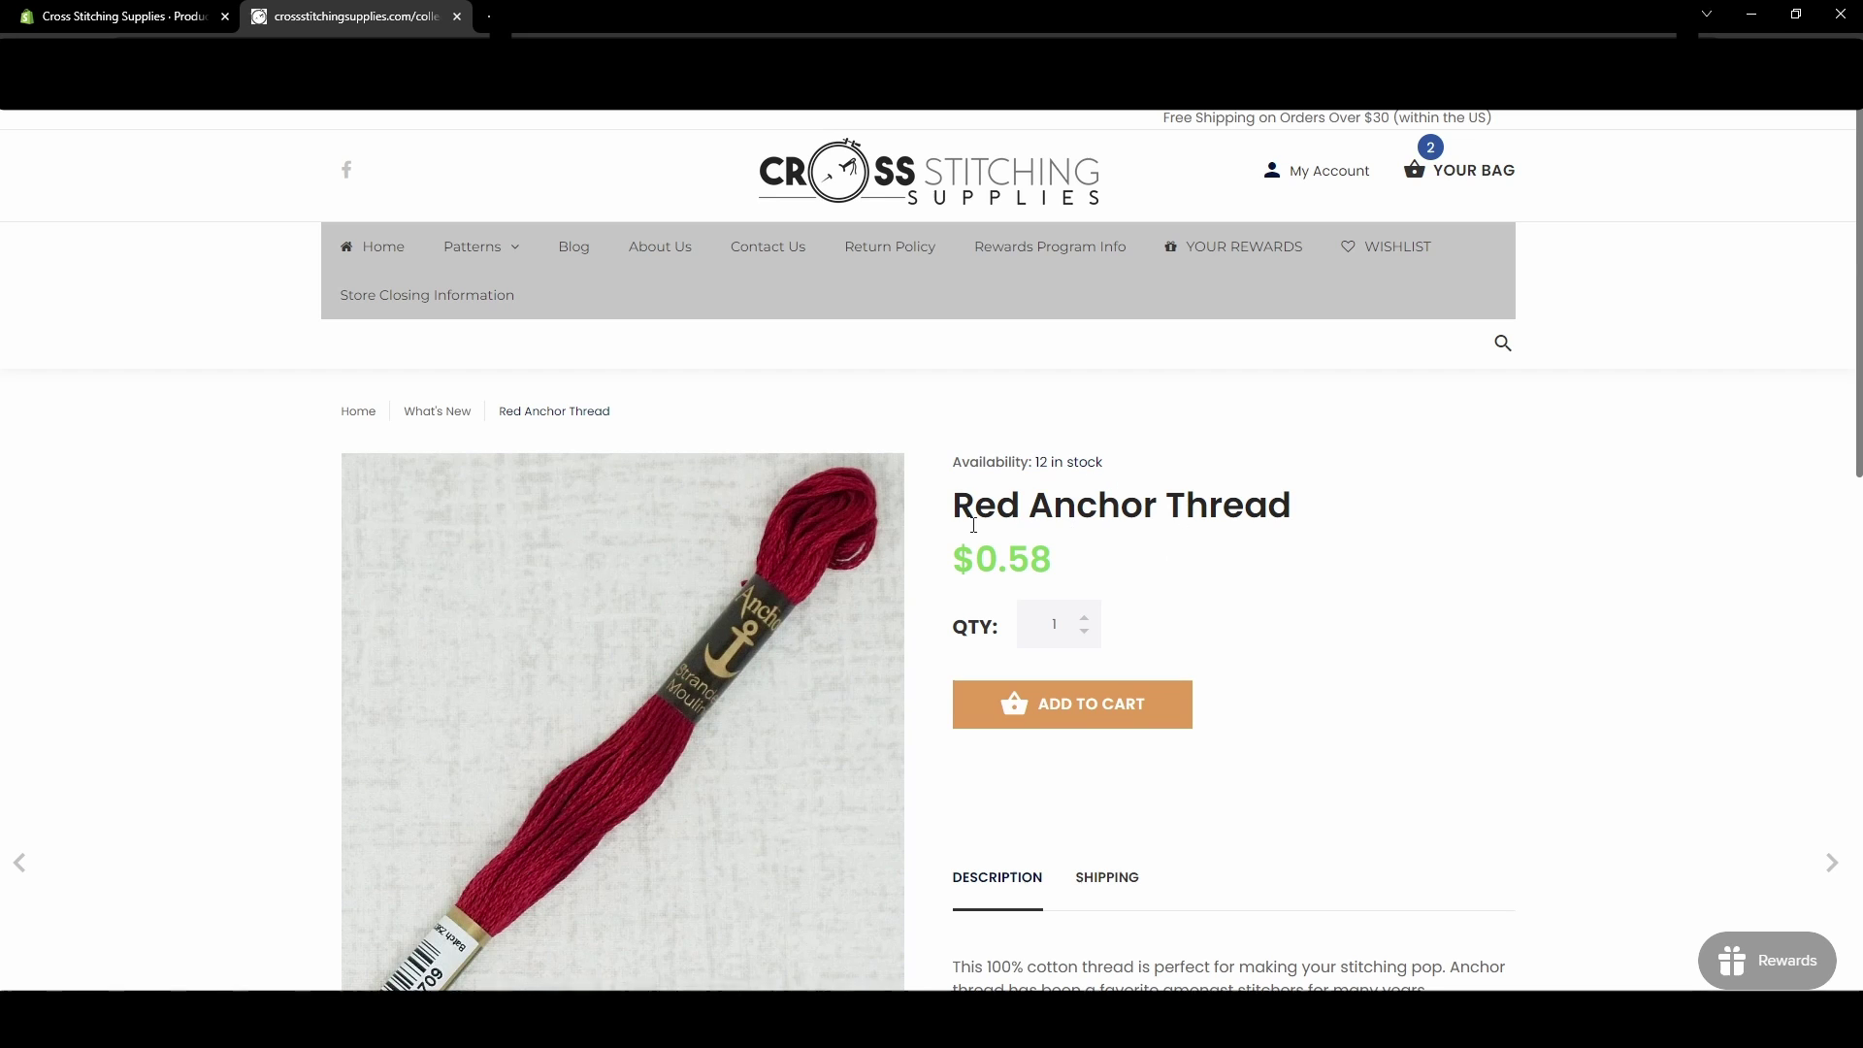
{"action": "scroll", "coordinate": [973, 525], "scroll_direction": "down", "scroll_amount": 2}
{"action": "left_click_drag", "start_coordinate": [956, 313], "coordinate": [1310, 323]}
{"action": "left_click", "coordinate": [1089, 386]}
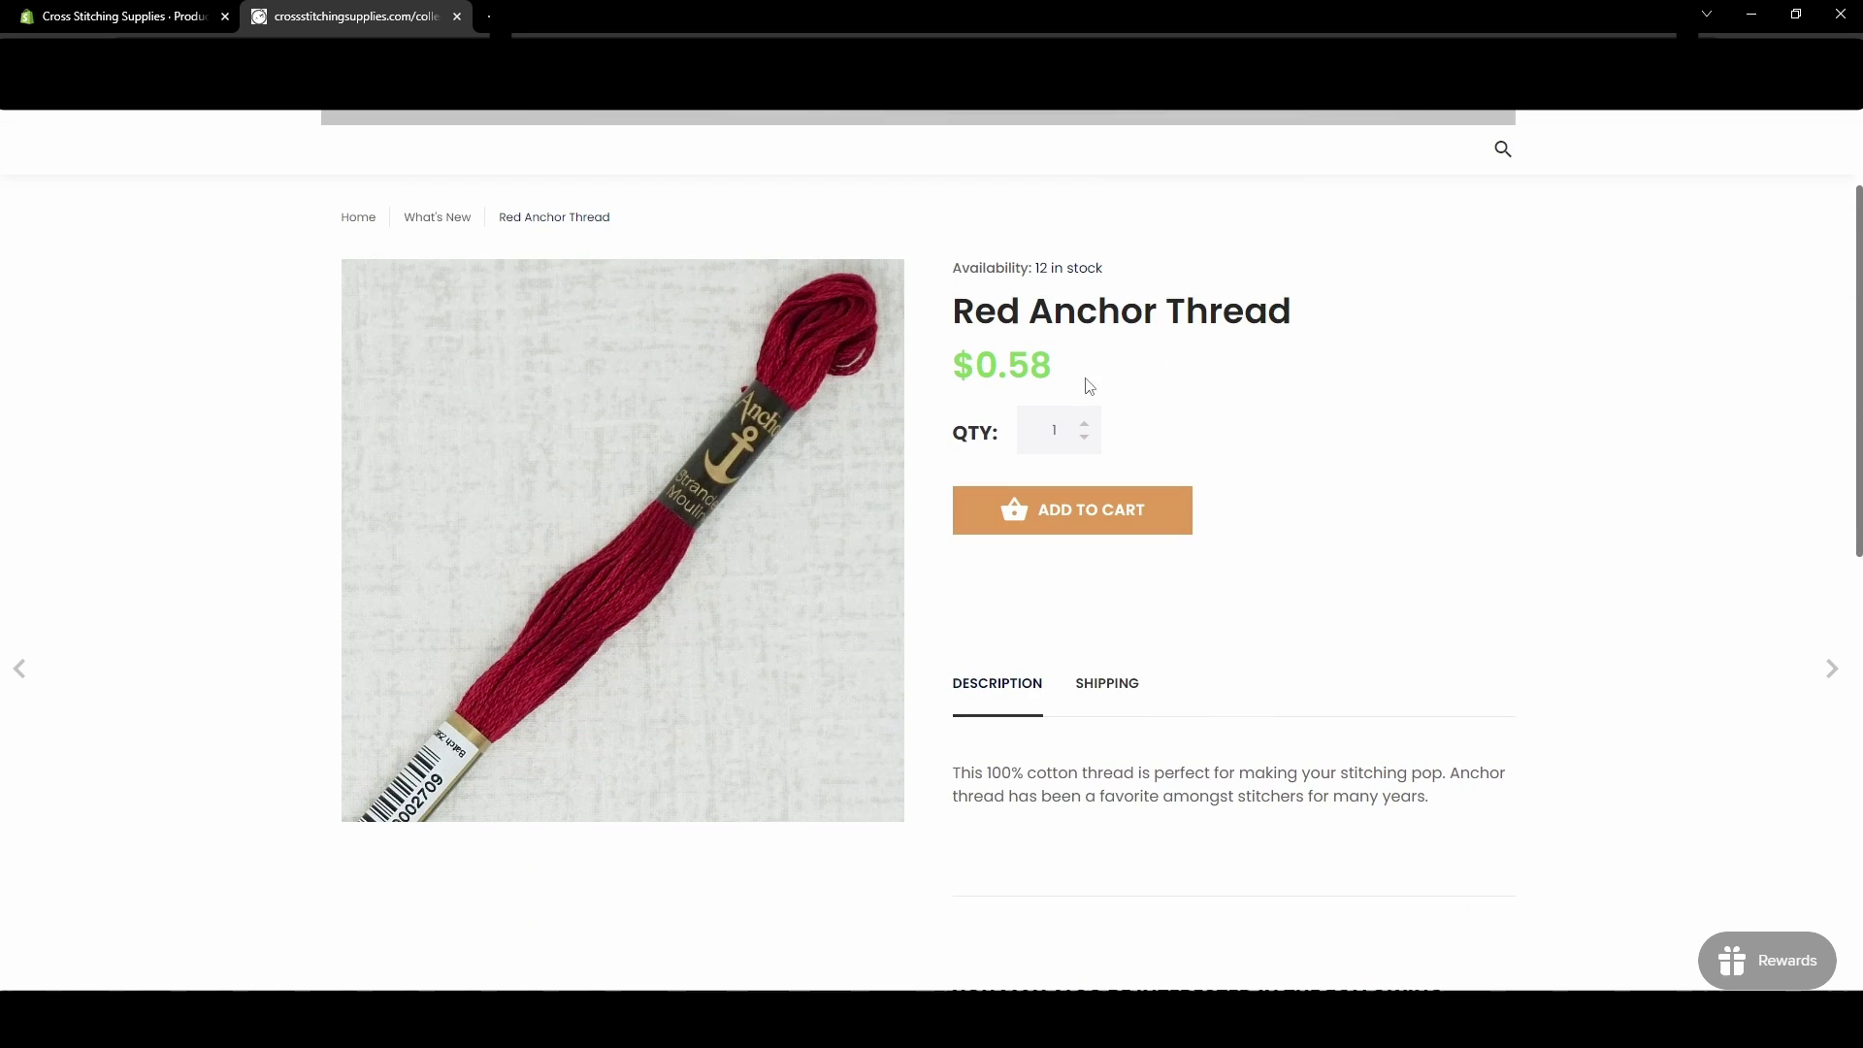
{"action": "left_click_drag", "start_coordinate": [1089, 387], "coordinate": [1003, 382]}
{"action": "left_click", "coordinate": [962, 391]}
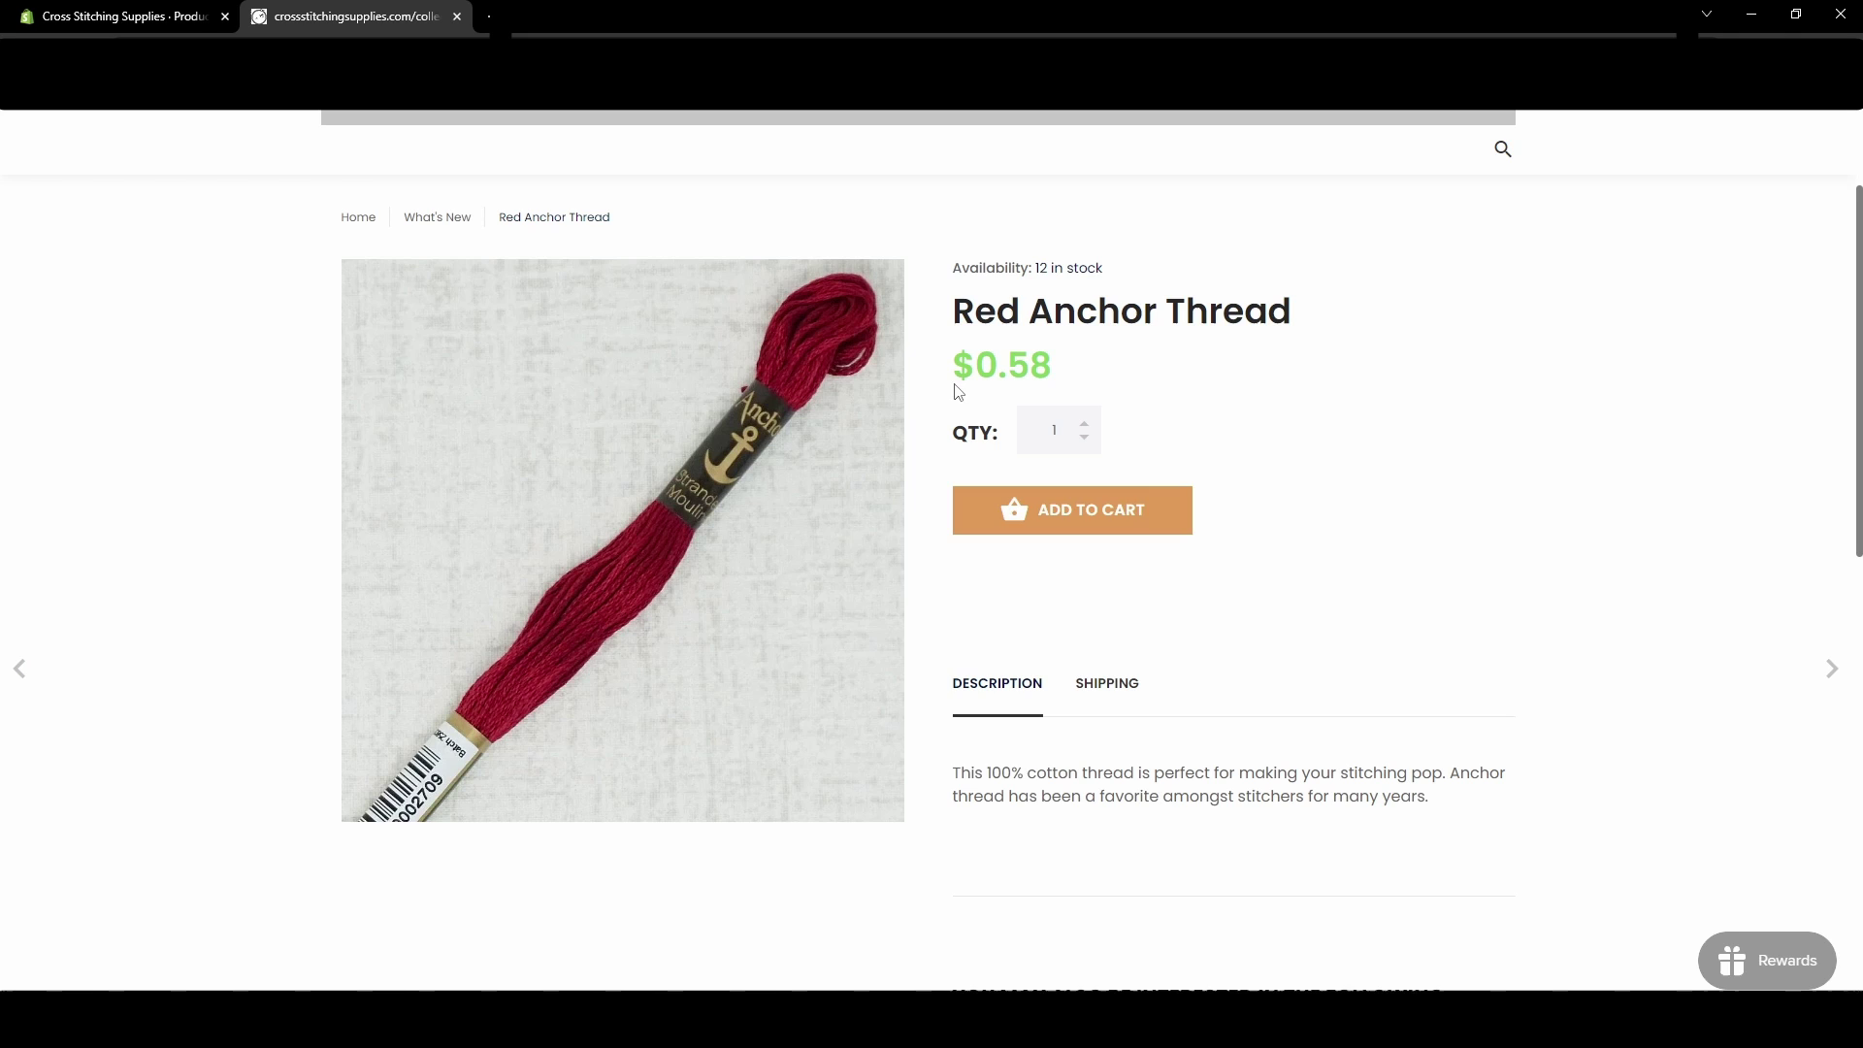
{"action": "triple_click", "coordinate": [1087, 425]}
Step: Review the product description, then return to the Shopify product editor
{"action": "left_click_drag", "start_coordinate": [961, 773], "coordinate": [1432, 797]}
{"action": "scroll", "coordinate": [1232, 767], "scroll_direction": "down", "scroll_amount": 5}
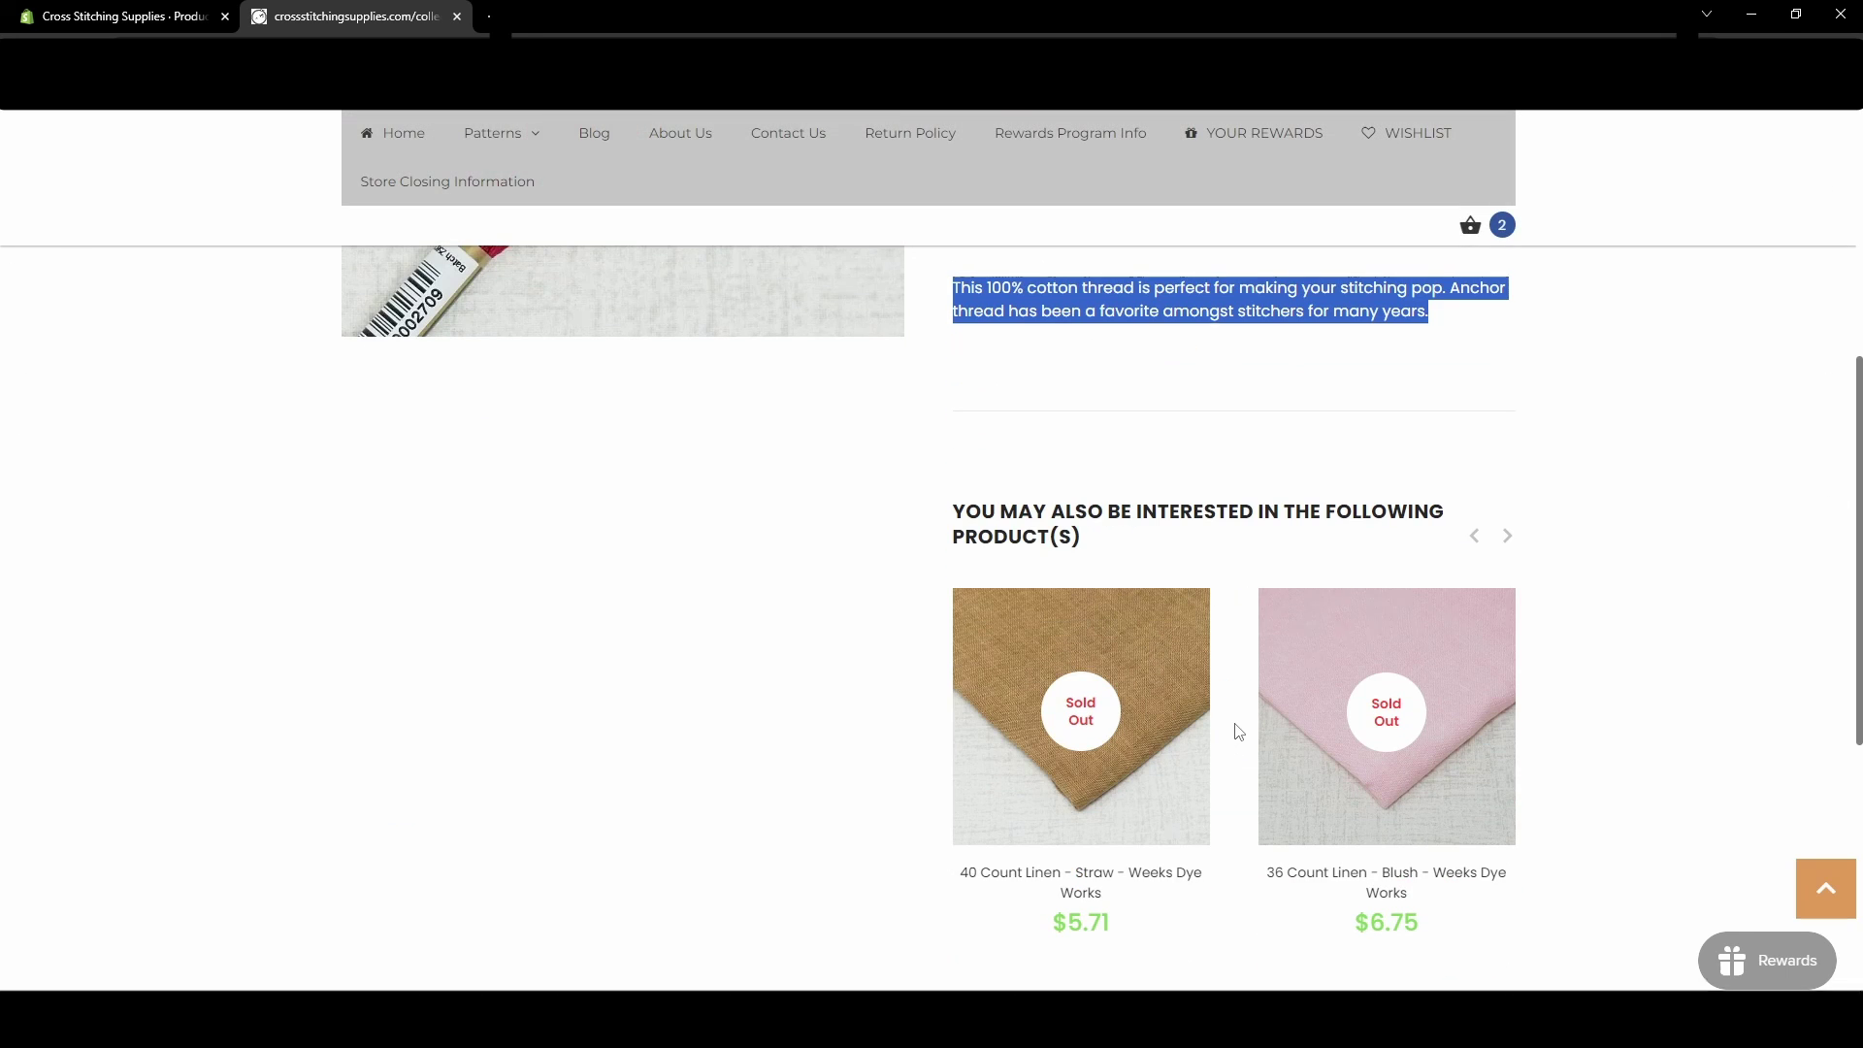
{"action": "scroll", "coordinate": [1234, 736], "scroll_direction": "up", "scroll_amount": 6}
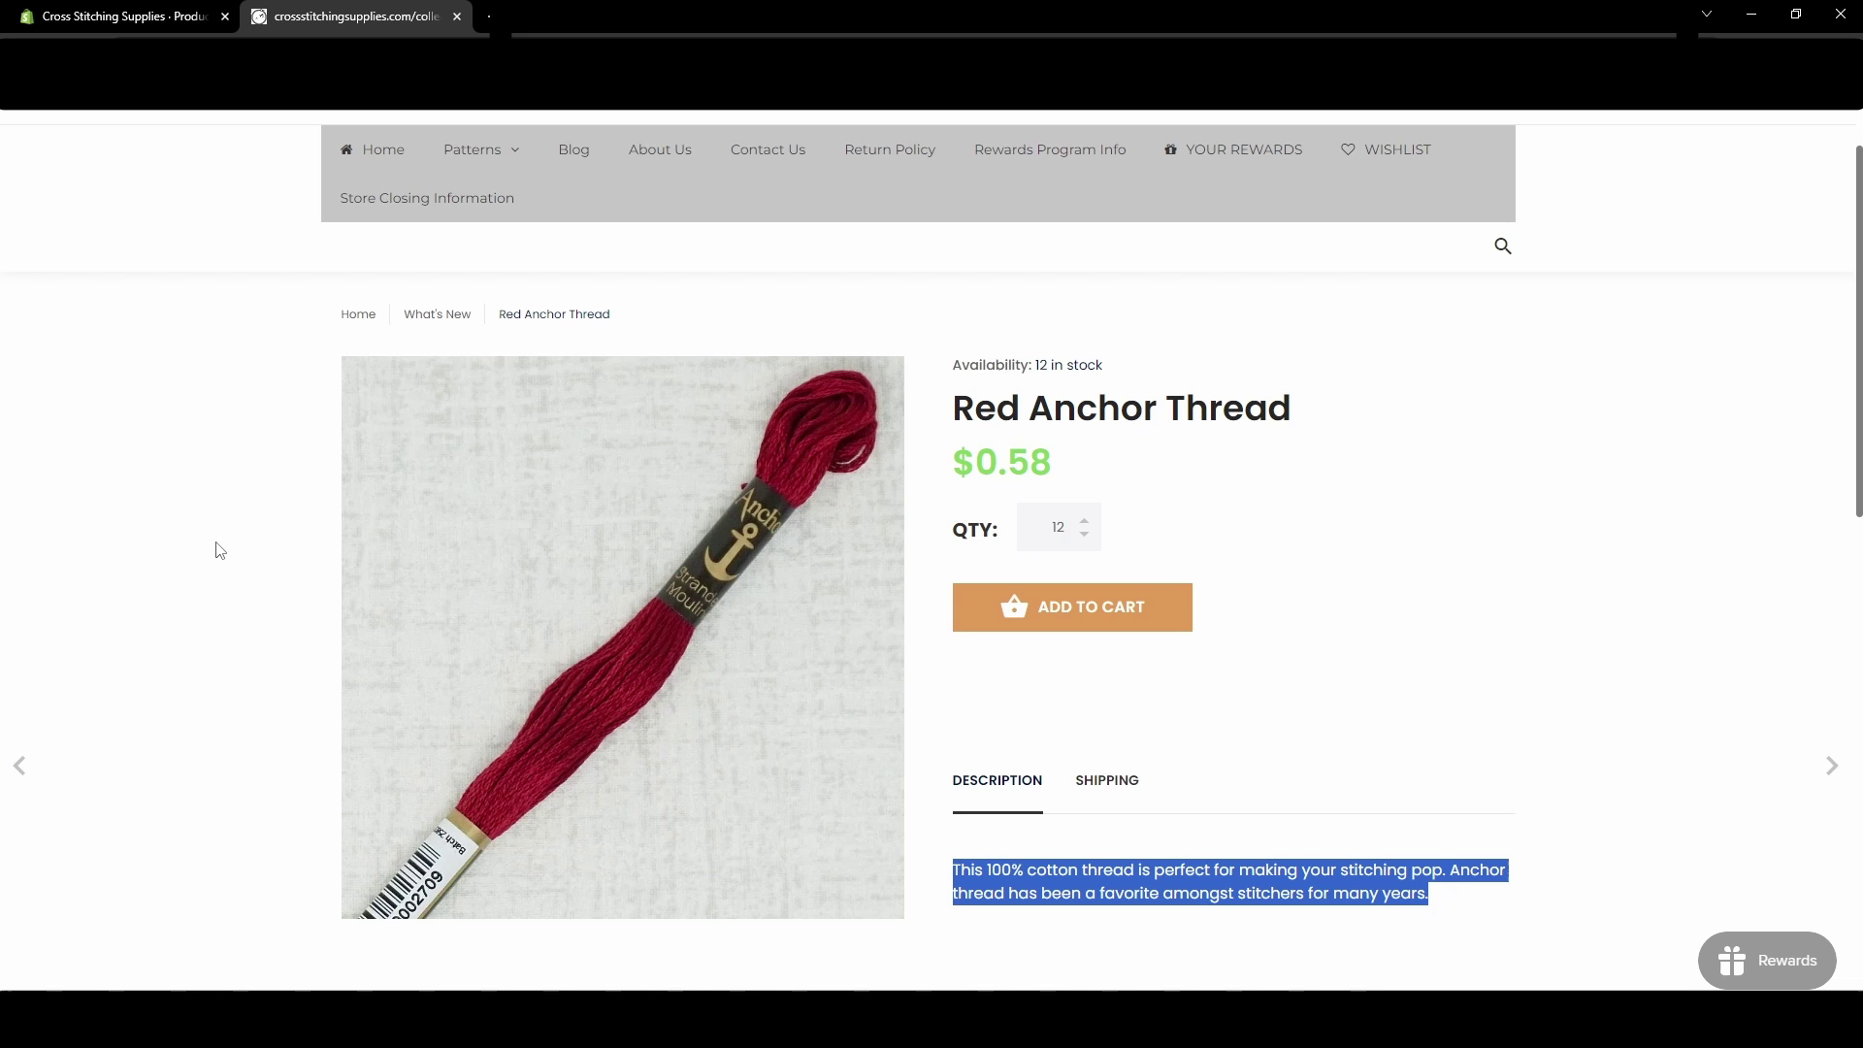
{"action": "left_click", "coordinate": [196, 16]}
Step: Scroll through the saved Red Anchor Thread product: Active, $0.58 price, $0.23 cost, 12 on hand
{"action": "scroll", "coordinate": [749, 707], "scroll_direction": "down", "scroll_amount": 10}
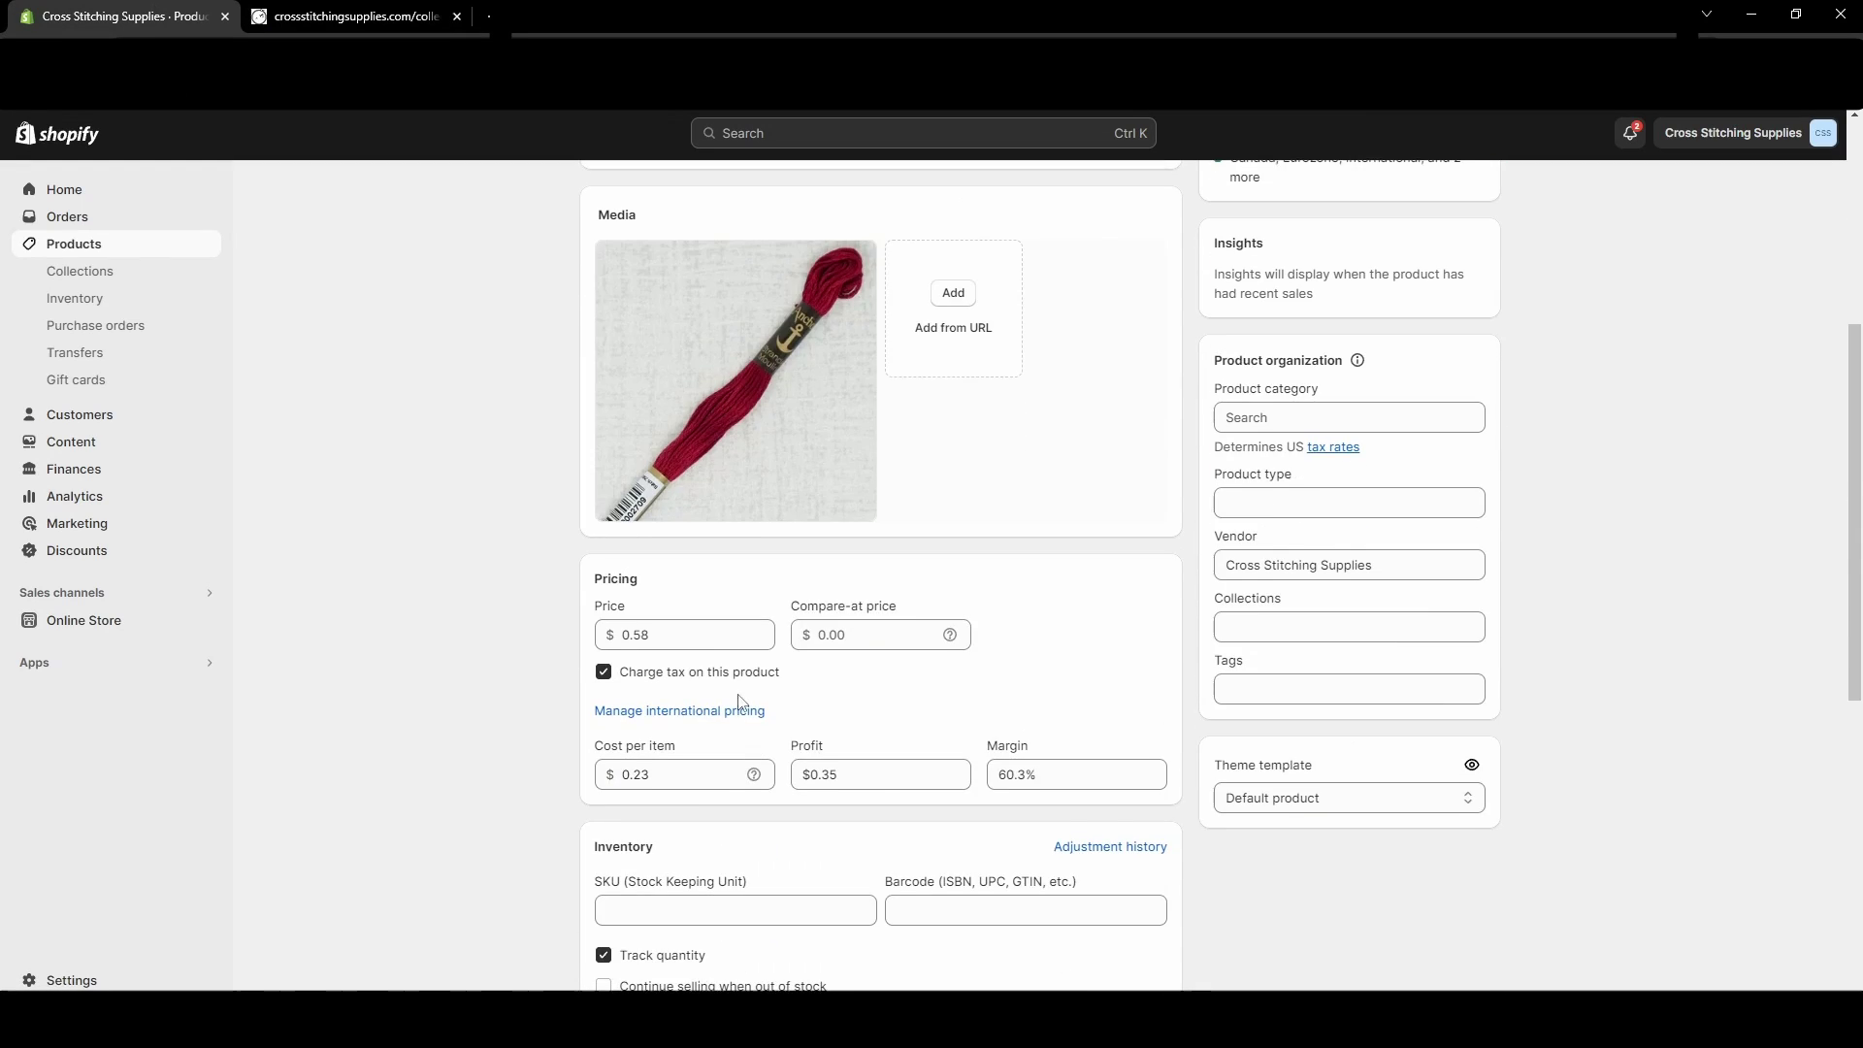
{"action": "scroll", "coordinate": [828, 778], "scroll_direction": "down", "scroll_amount": 3}
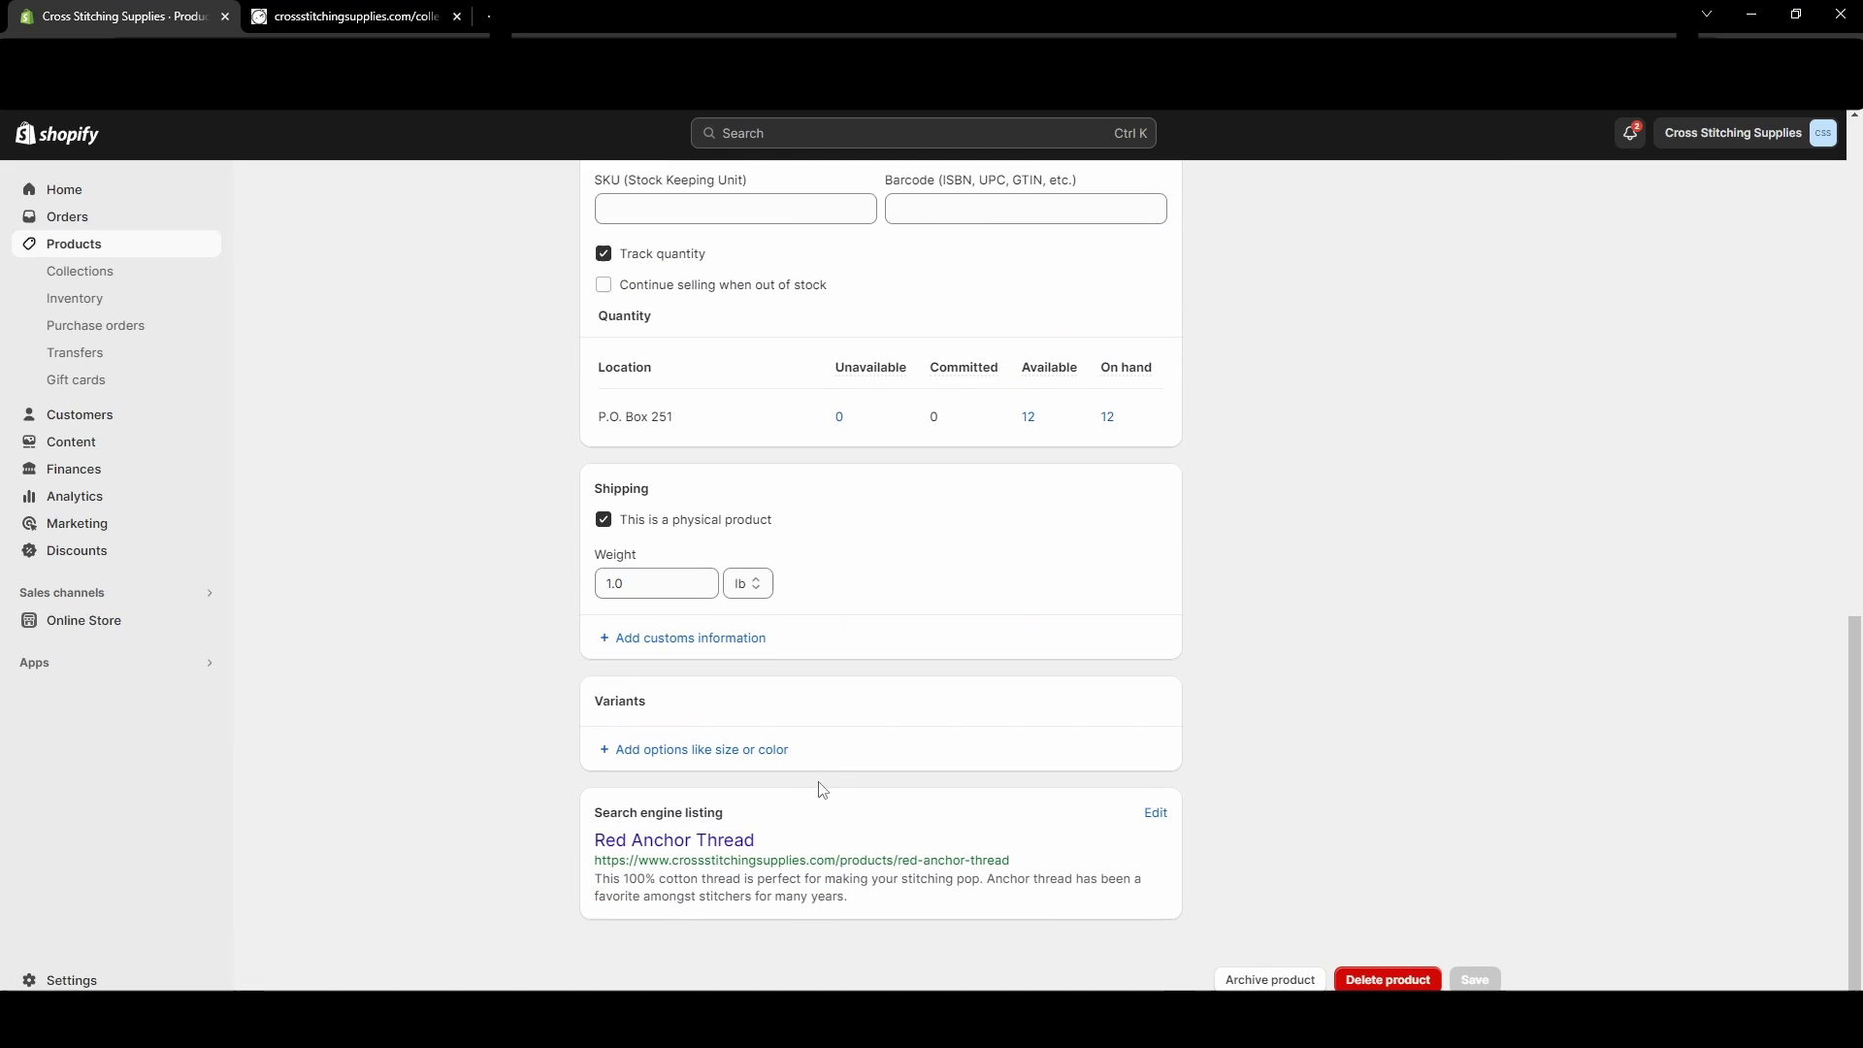
{"action": "scroll", "coordinate": [811, 861], "scroll_direction": "up", "scroll_amount": 12}
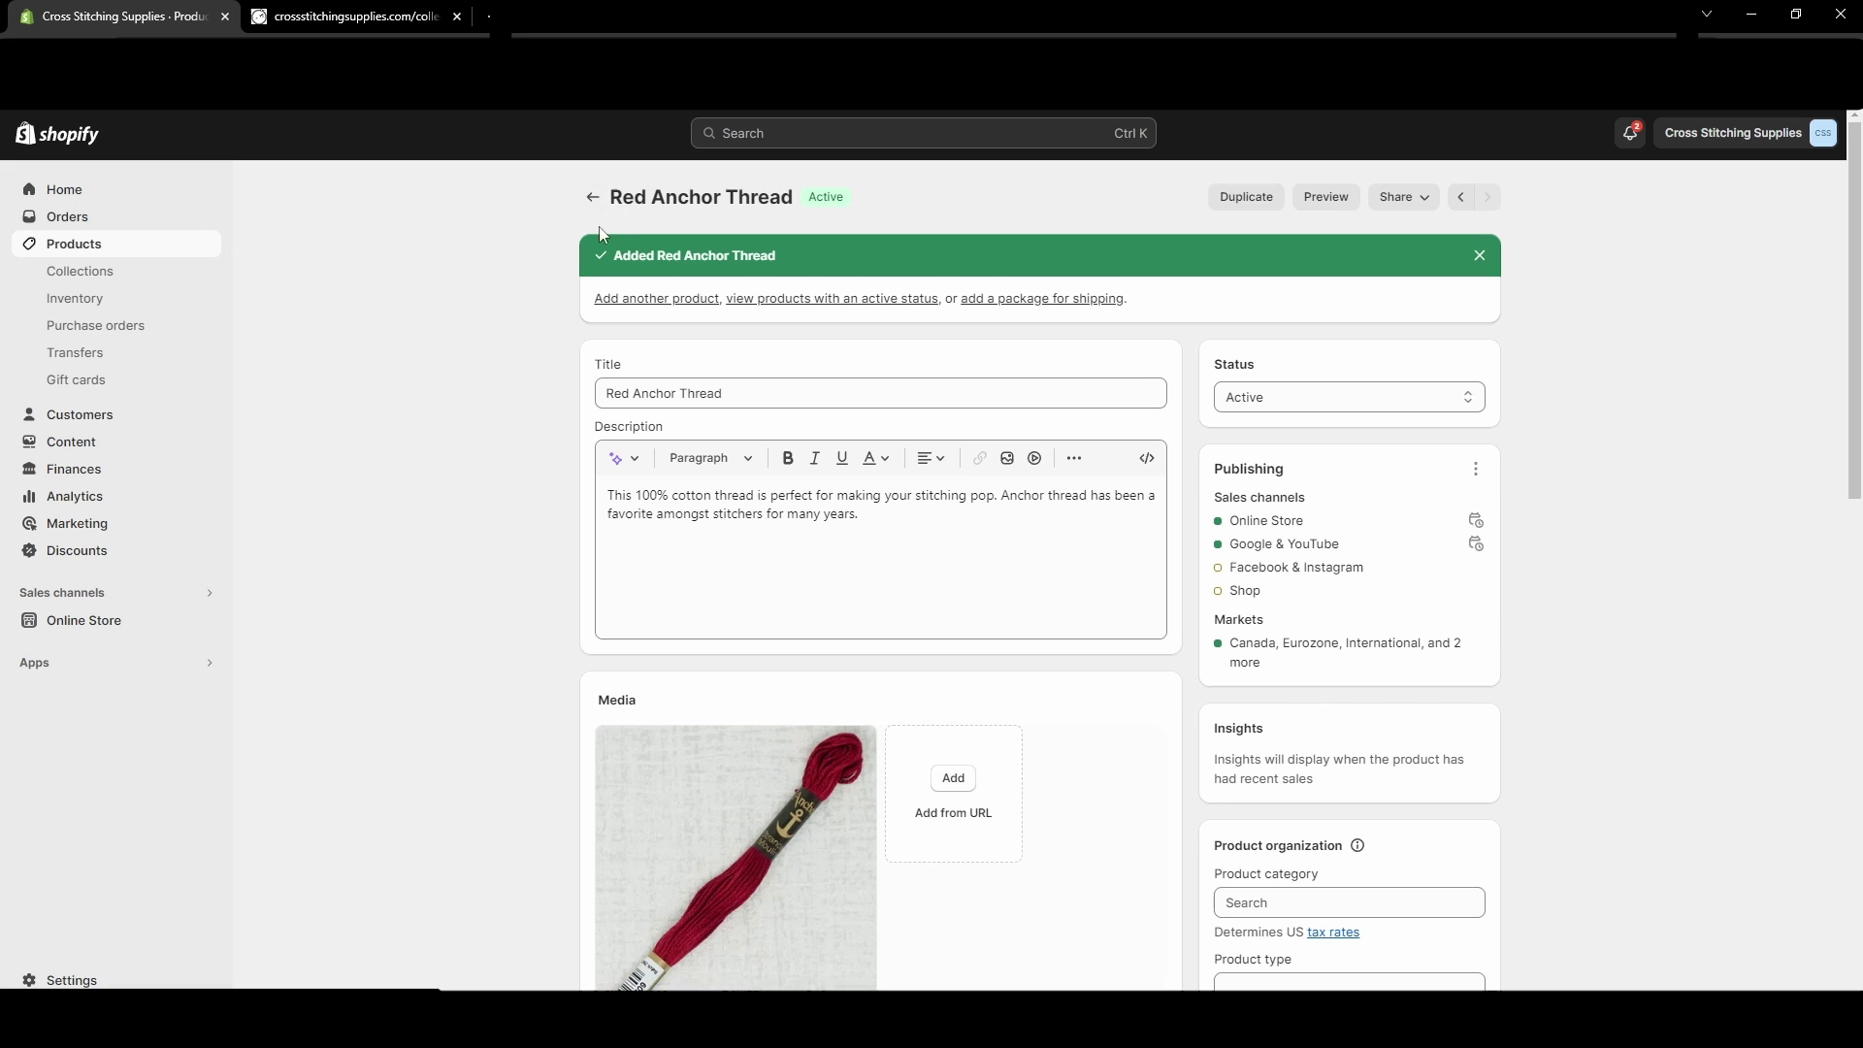
Step: Search the Products list for 'red anchor thre', showing Red Anchor Thread Active with 12 in stock
{"action": "left_click", "coordinate": [594, 198]}
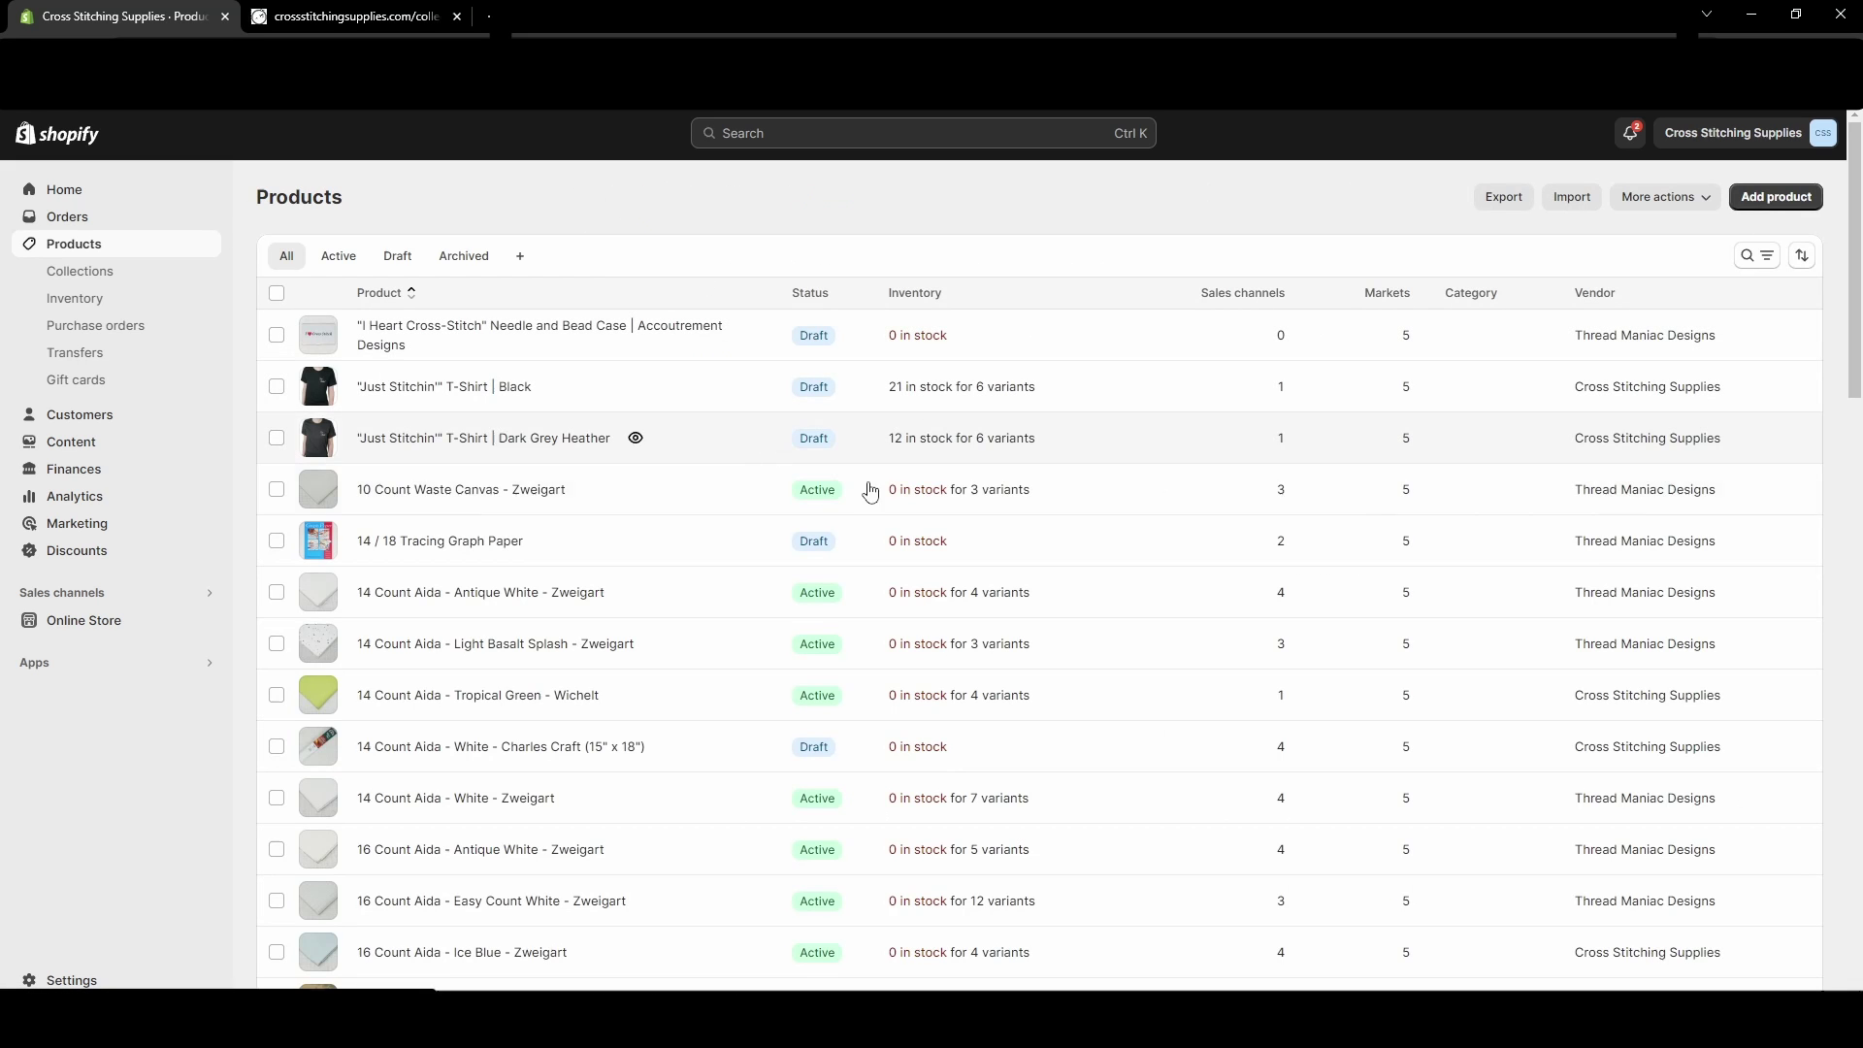
{"action": "left_click", "coordinate": [1764, 255]}
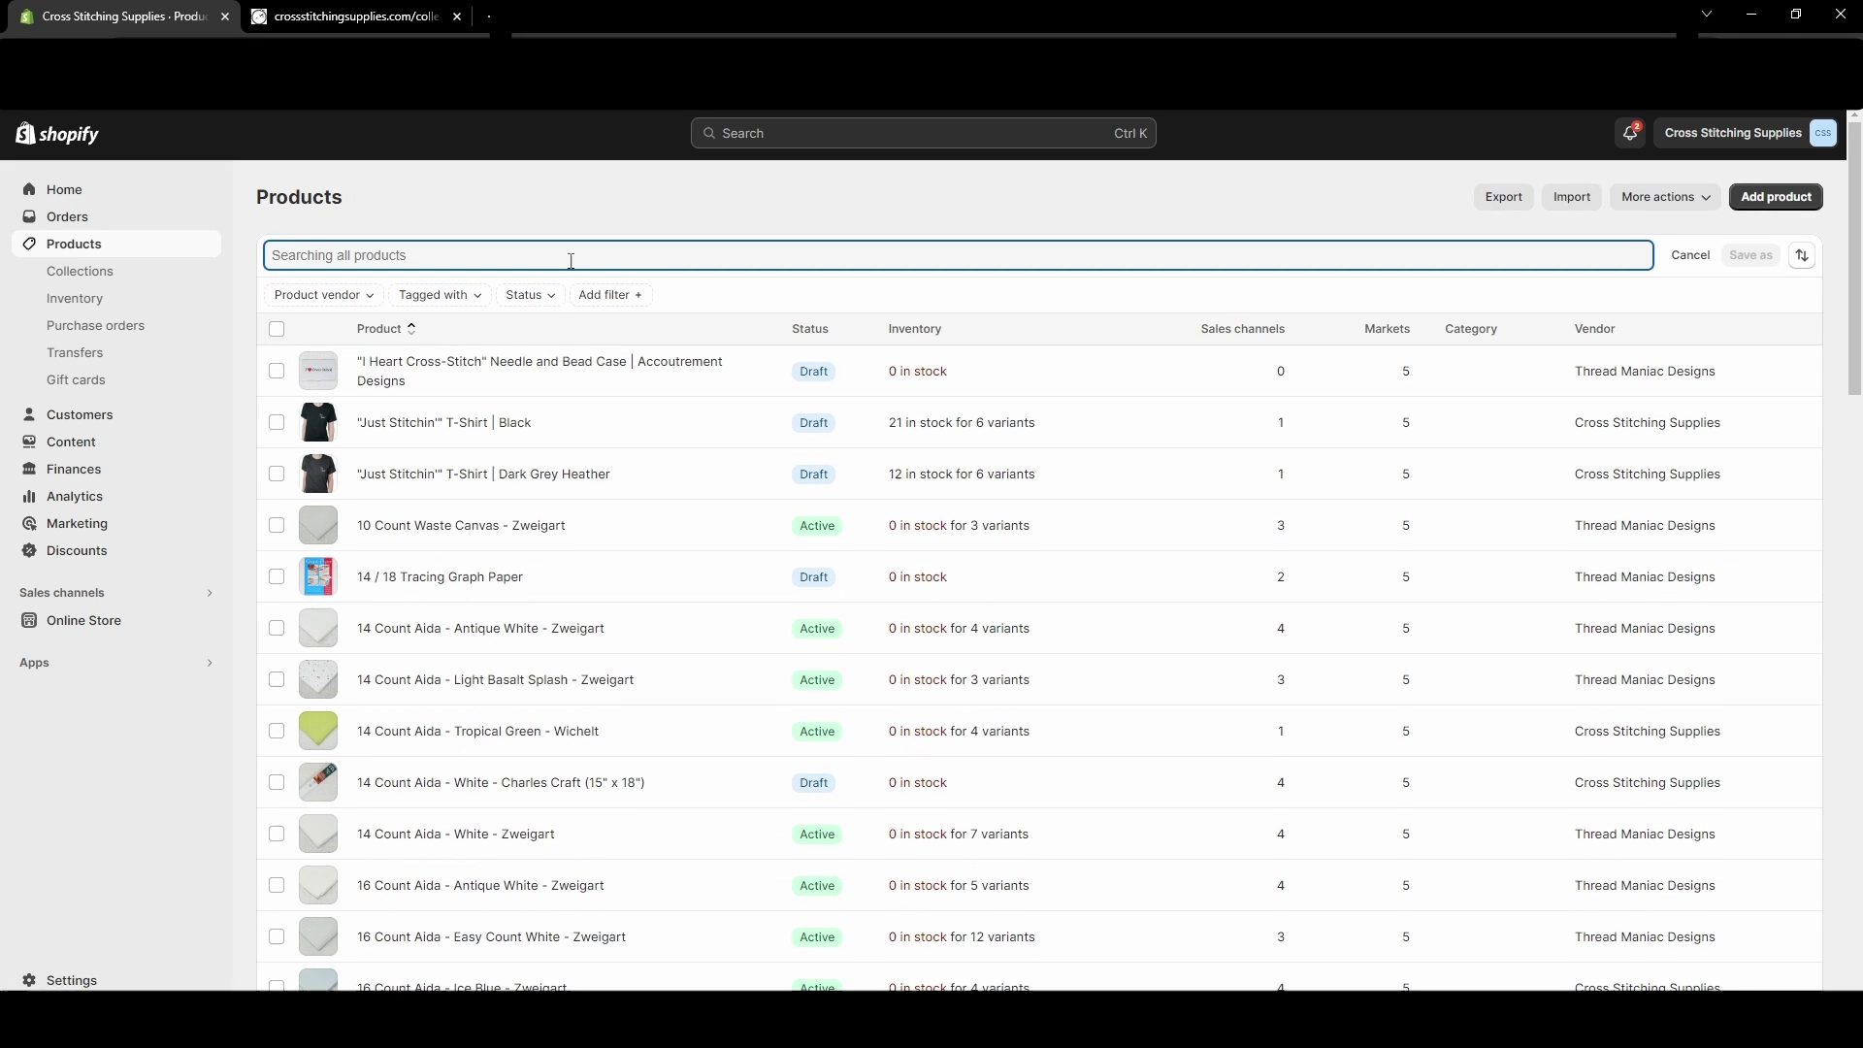
{"action": "type", "text": "red anchor thre"}
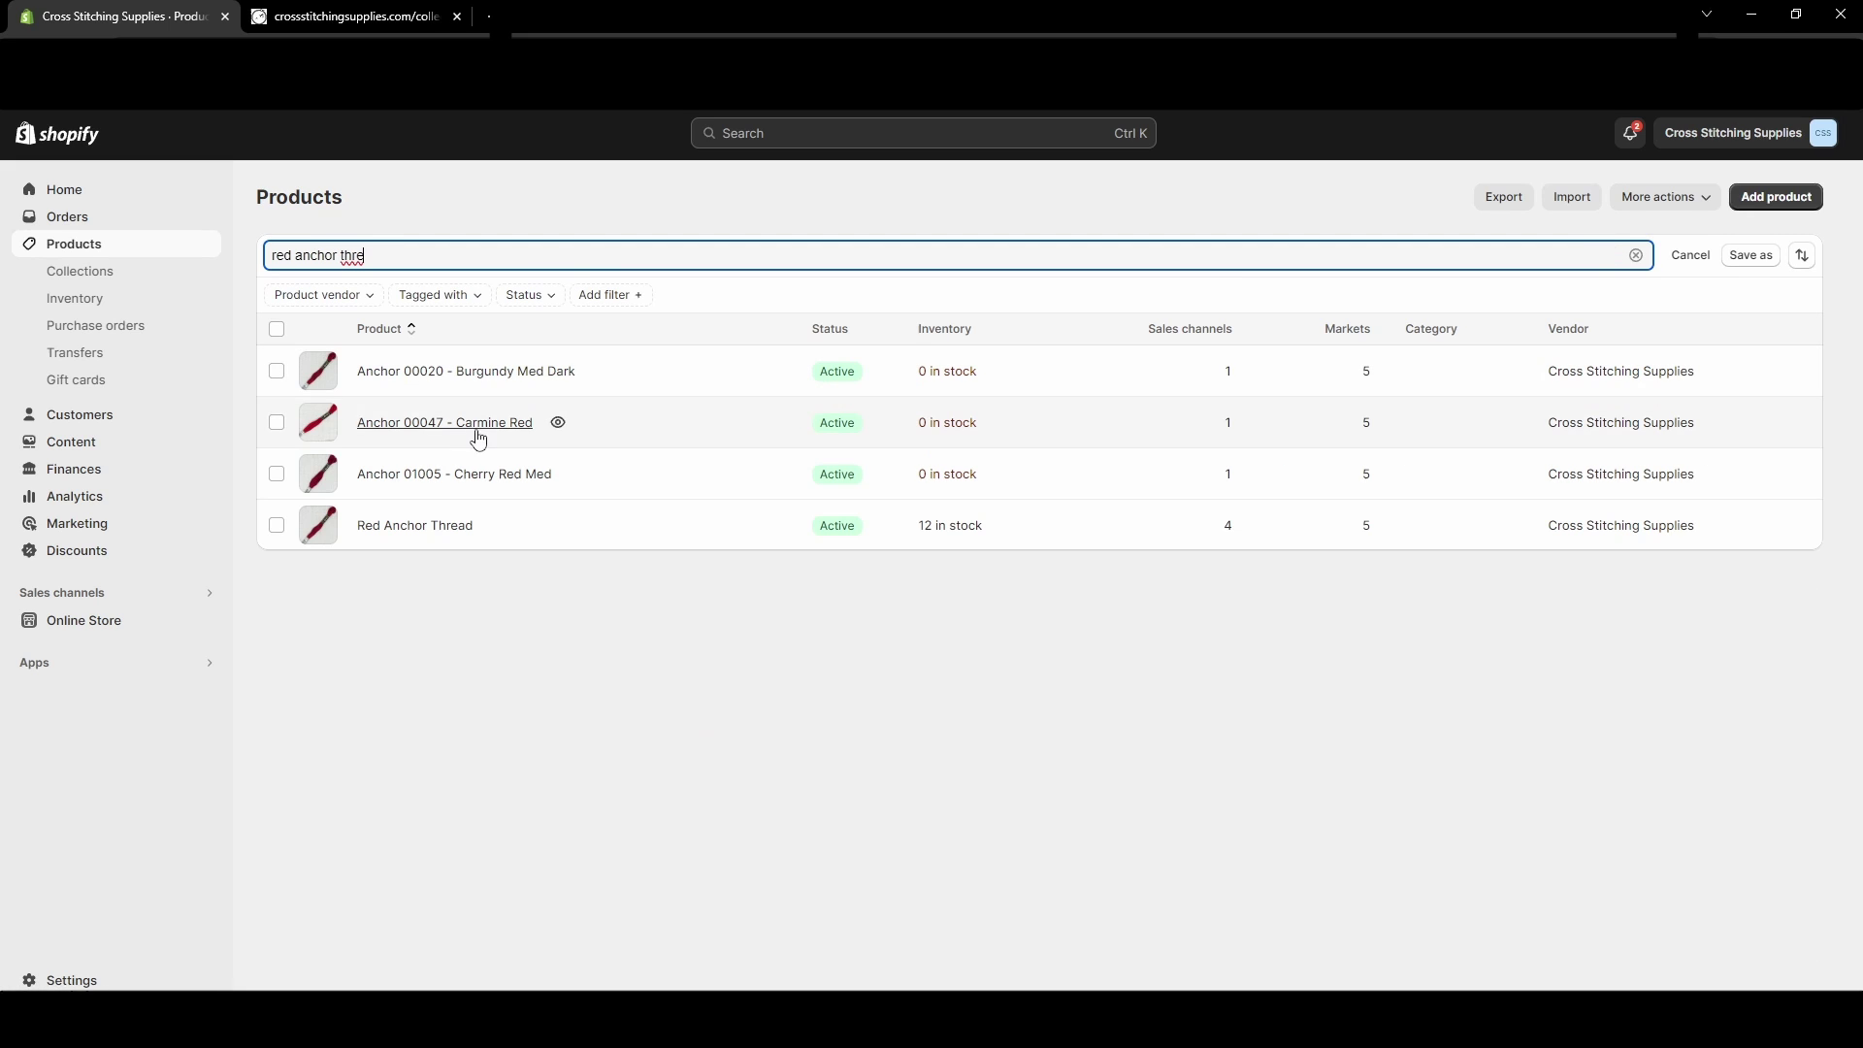
Step: Open the Red Anchor Thread product and look through its details
{"action": "left_click", "coordinate": [428, 525]}
{"action": "scroll", "coordinate": [844, 449], "scroll_direction": "down", "scroll_amount": 10}
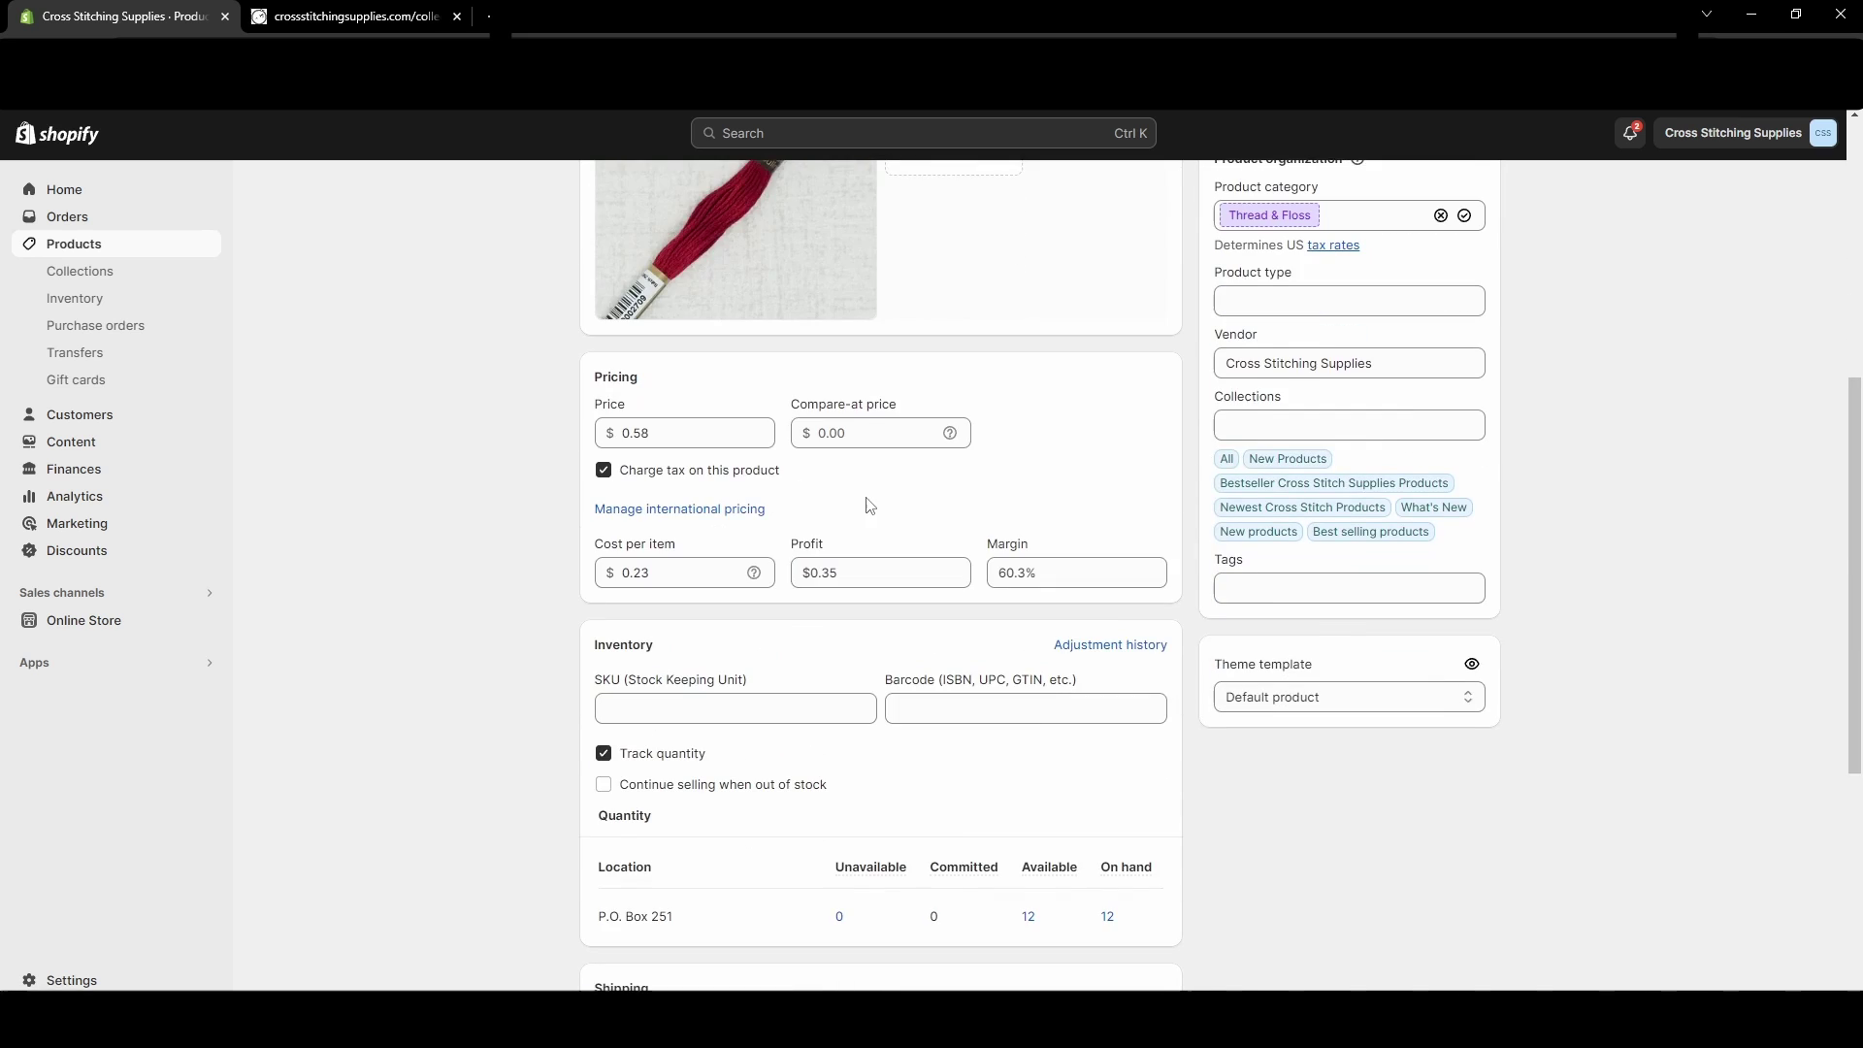
{"action": "scroll", "coordinate": [776, 560], "scroll_direction": "up", "scroll_amount": 10}
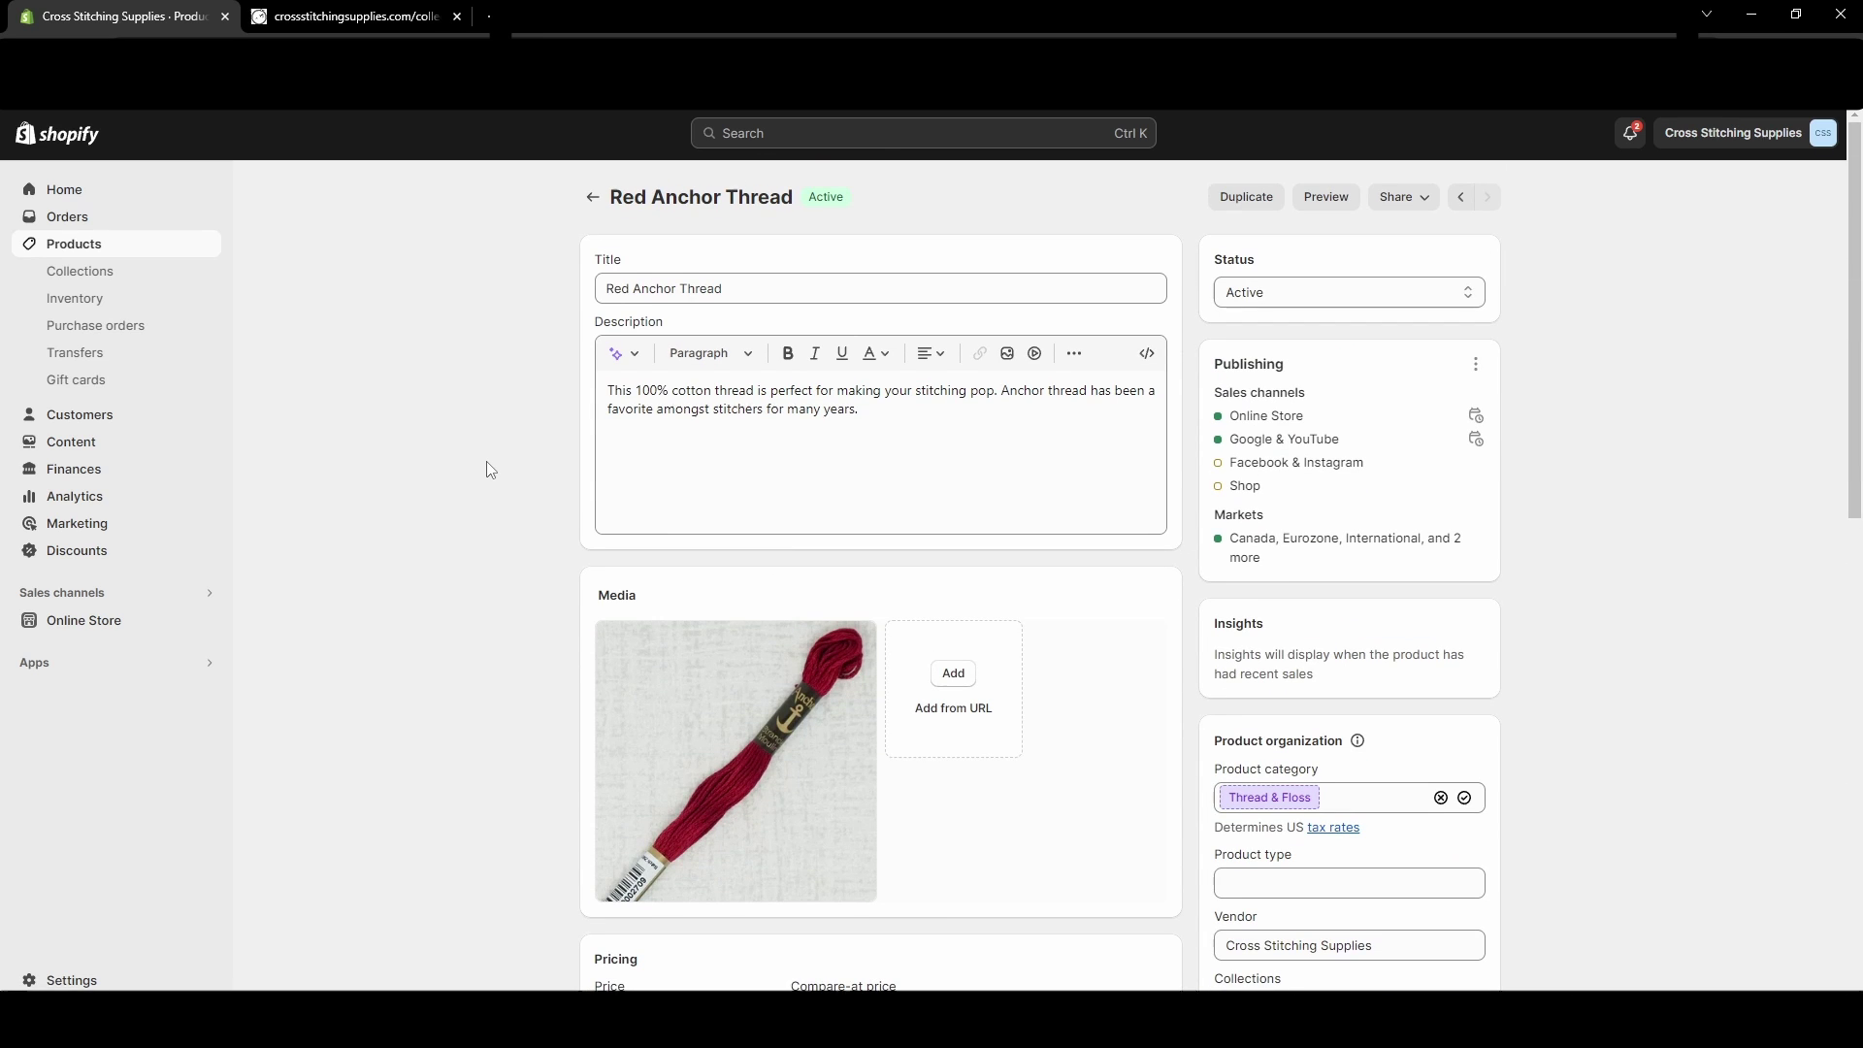
{"action": "scroll", "coordinate": [544, 600], "scroll_direction": "down", "scroll_amount": 2}
{"action": "scroll", "coordinate": [524, 596], "scroll_direction": "down", "scroll_amount": 8}
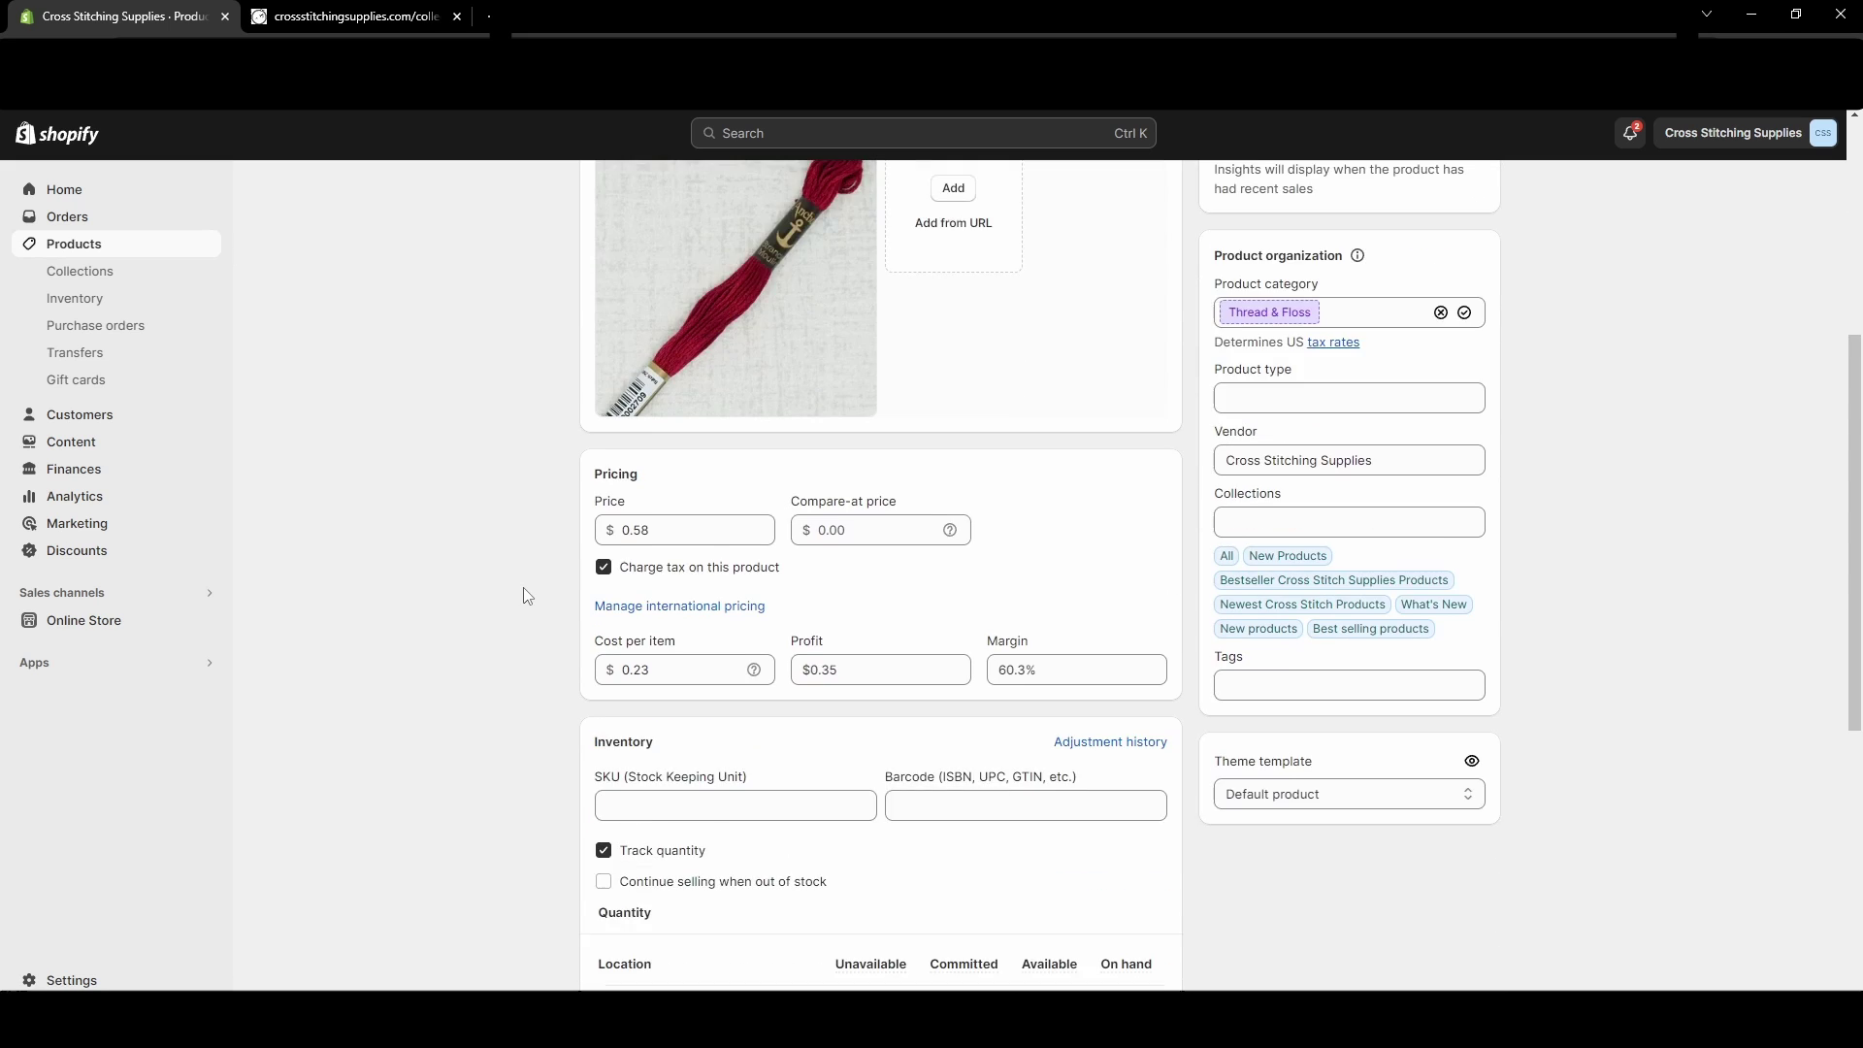
{"action": "scroll", "coordinate": [514, 594], "scroll_direction": "up", "scroll_amount": 10}
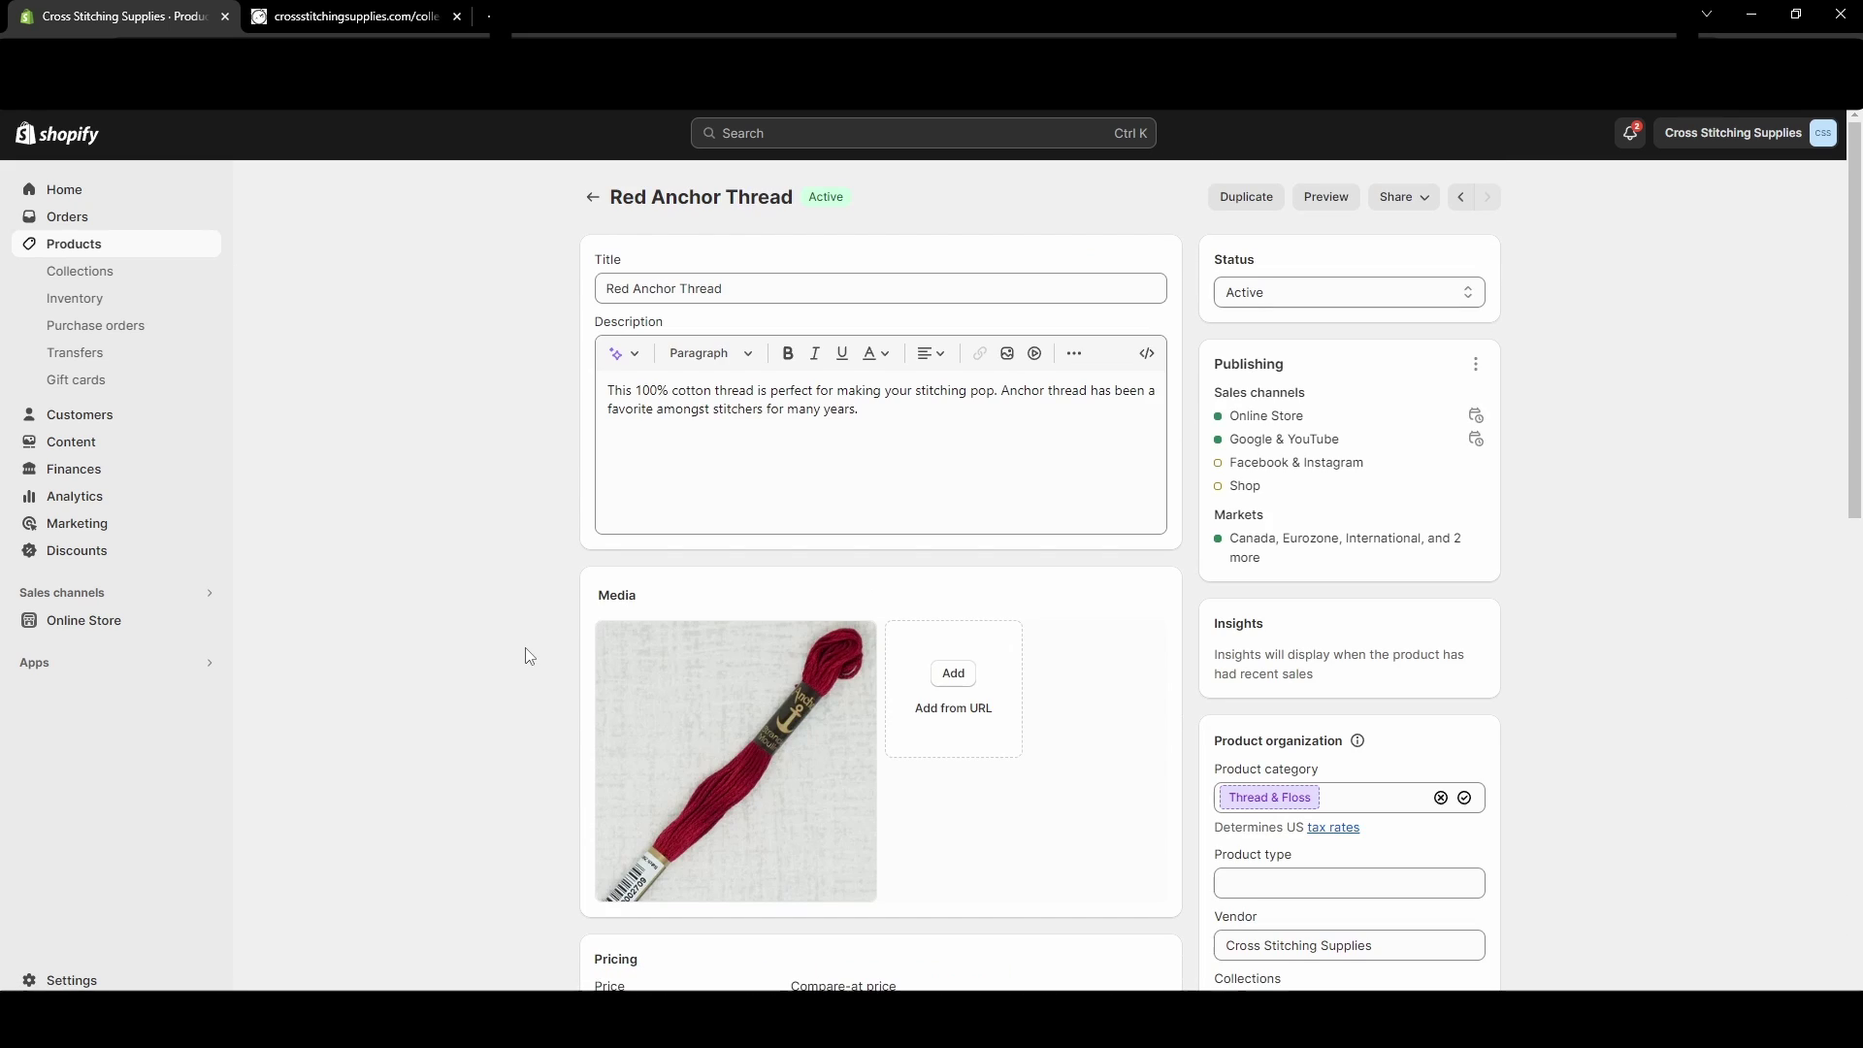